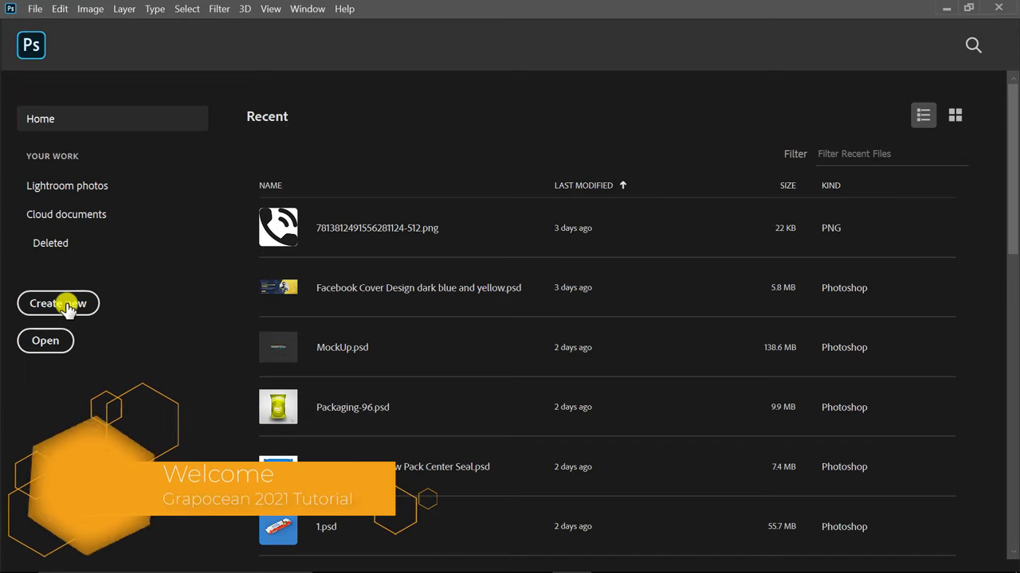
# Create a 1000×400 px, 300 ppi white document named 'Product Banner Design'
pyautogui.click(69, 307)
pyautogui.doubleClick(755, 112)
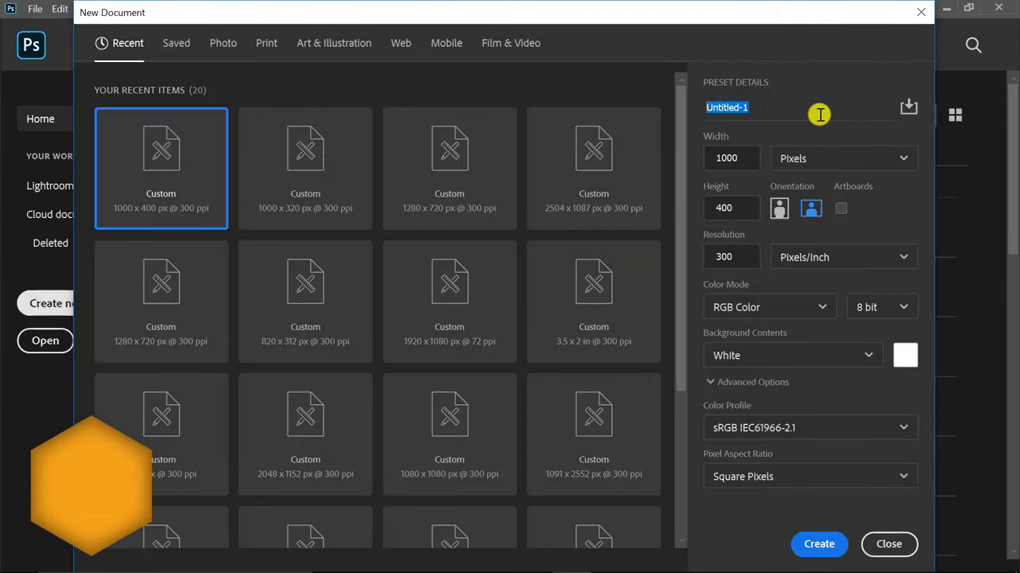
pyautogui.write('Product Ban')
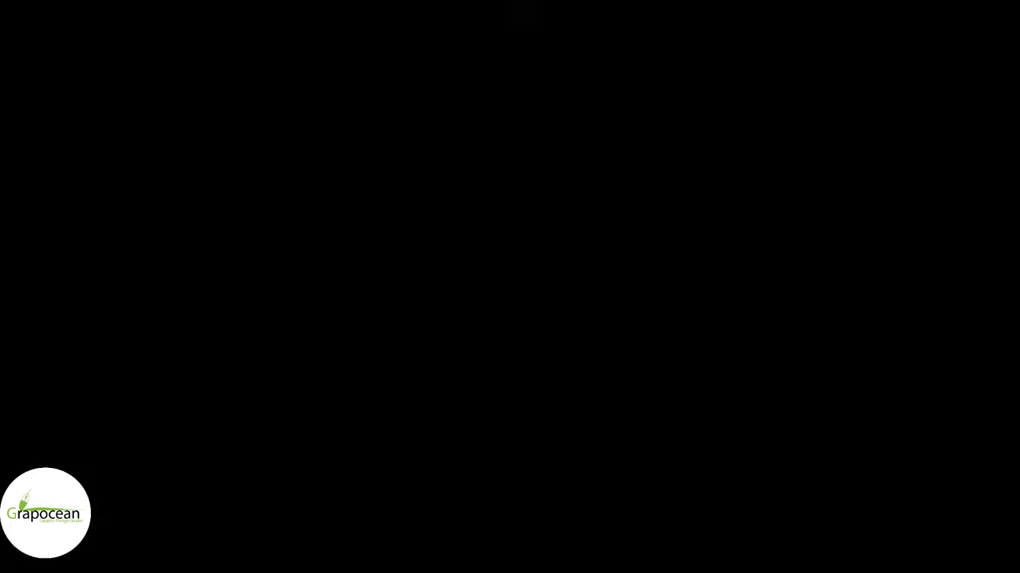
pyautogui.write('ner Design')
pyautogui.click(739, 208)
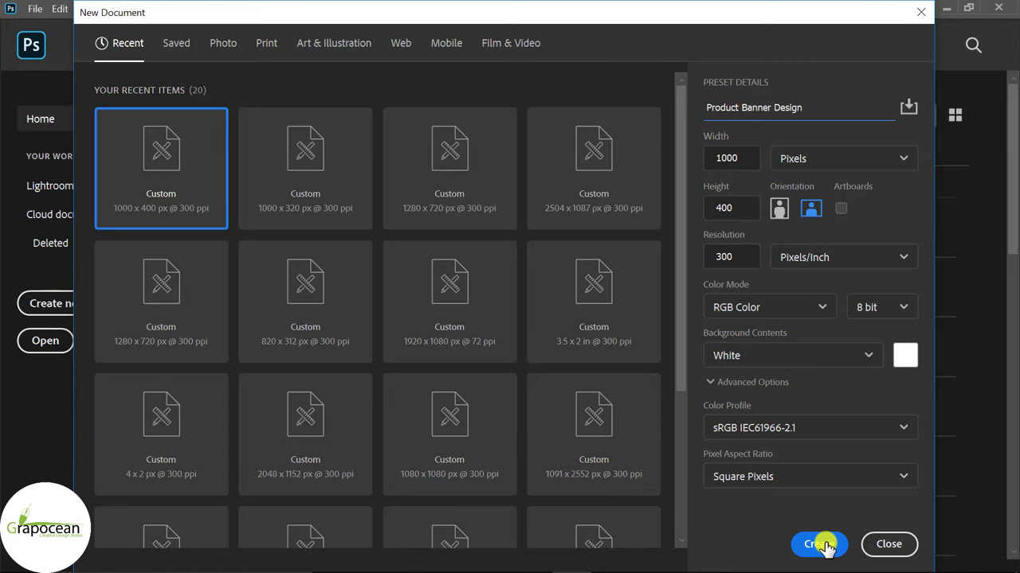
pyautogui.press('Return')
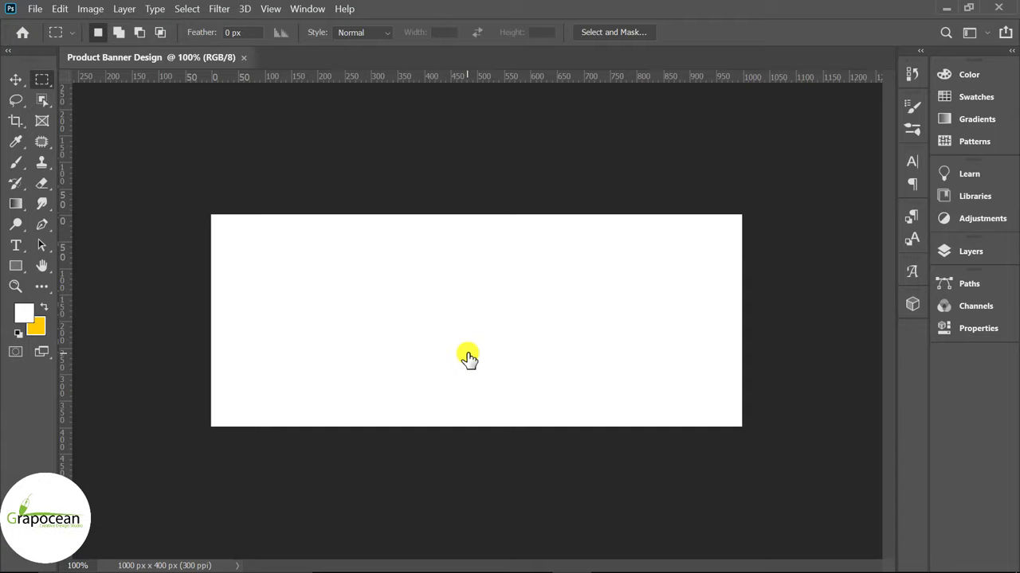
# Open the cut-out lime-green shoe PNG image
pyautogui.click(38, 9)
pyautogui.click(48, 44)
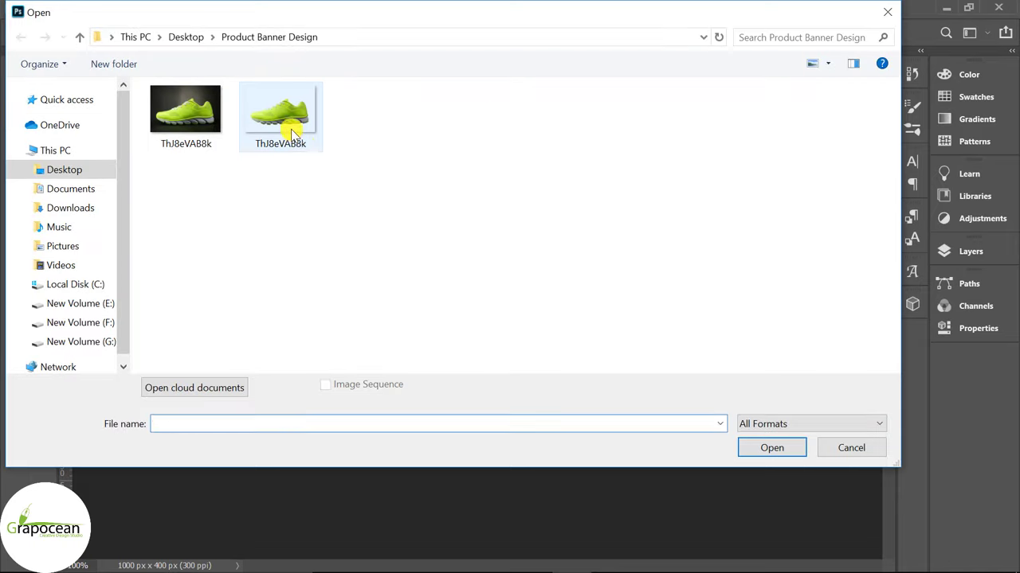
pyautogui.click(289, 132)
pyautogui.click(754, 446)
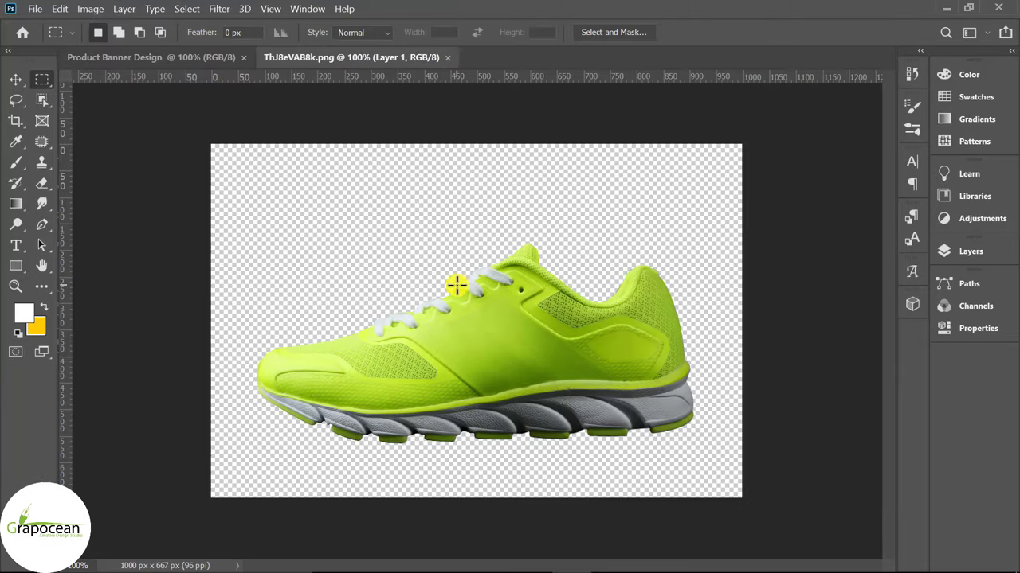
pyautogui.click(964, 253)
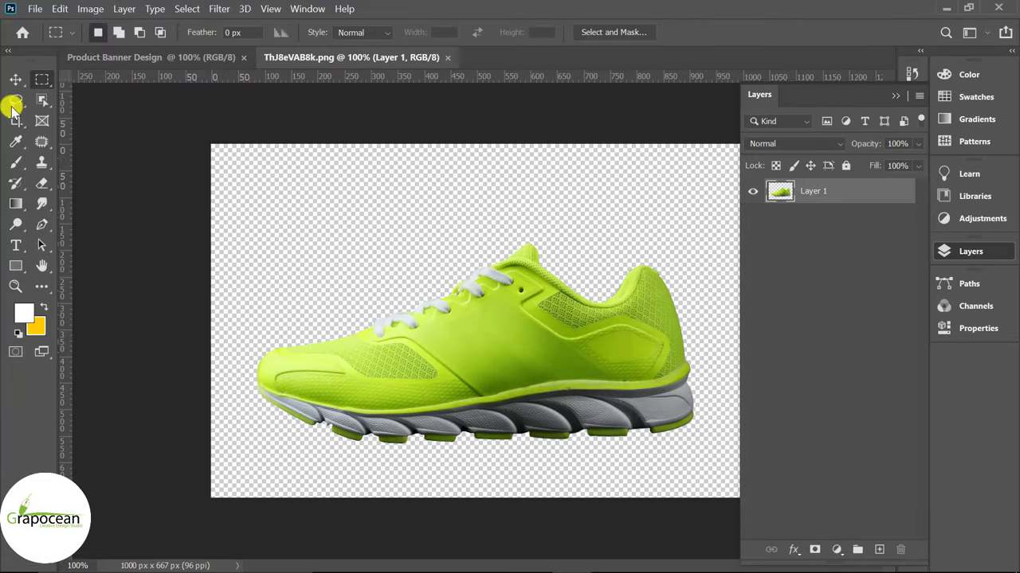
# Move the shoe into the banner, scaled to 37.56% and placed right of centre
pyautogui.click(15, 79)
pyautogui.moveTo(489, 364)
pyautogui.mouseDown()
pyautogui.moveTo(150, 56)
pyautogui.moveTo(485, 336)
pyautogui.moveTo(524, 334)
pyautogui.mouseUp()
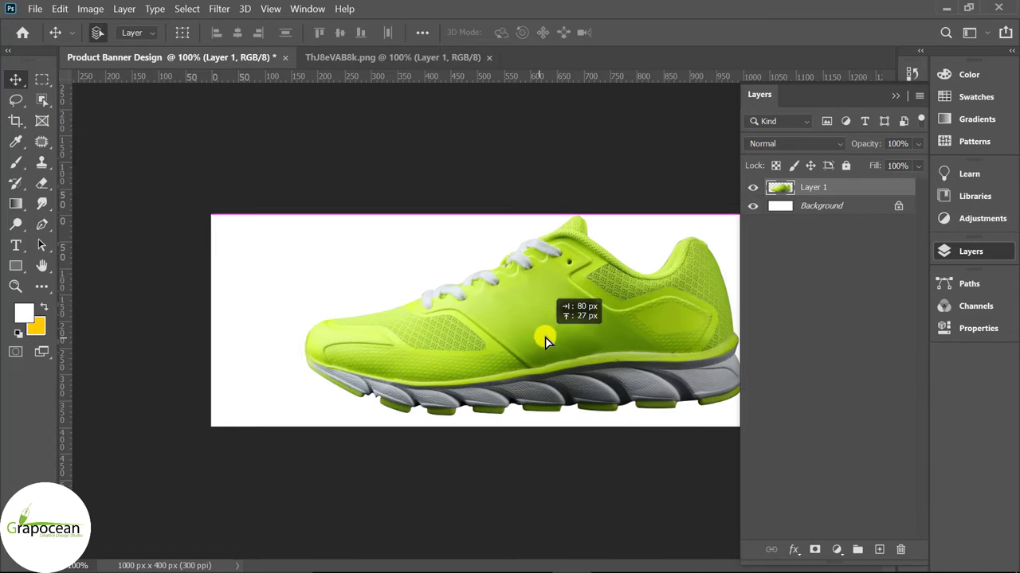
pyautogui.hotkey('ctrl', '-')
pyautogui.click(895, 95)
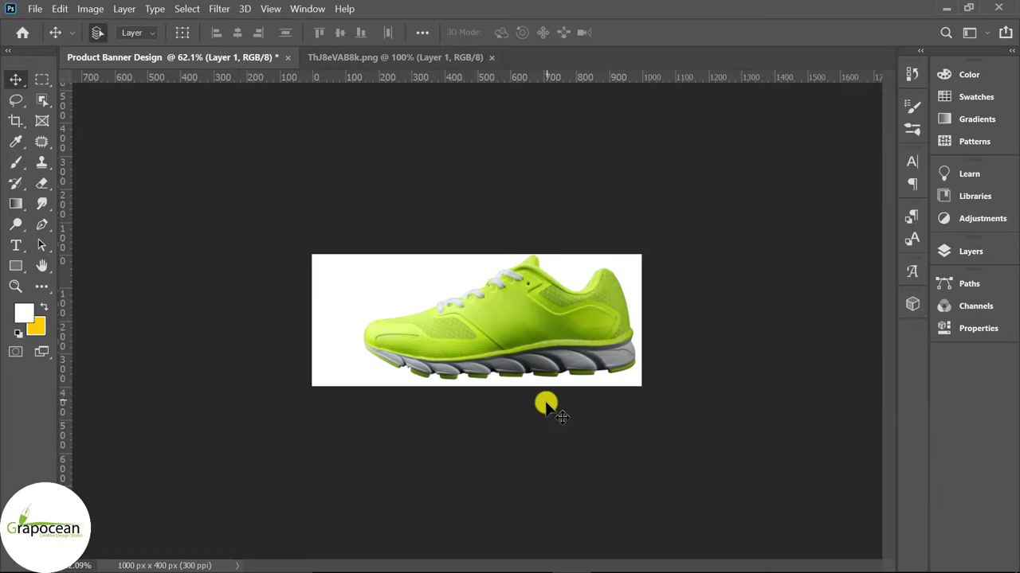
pyautogui.hotkey('ctrl', 't')
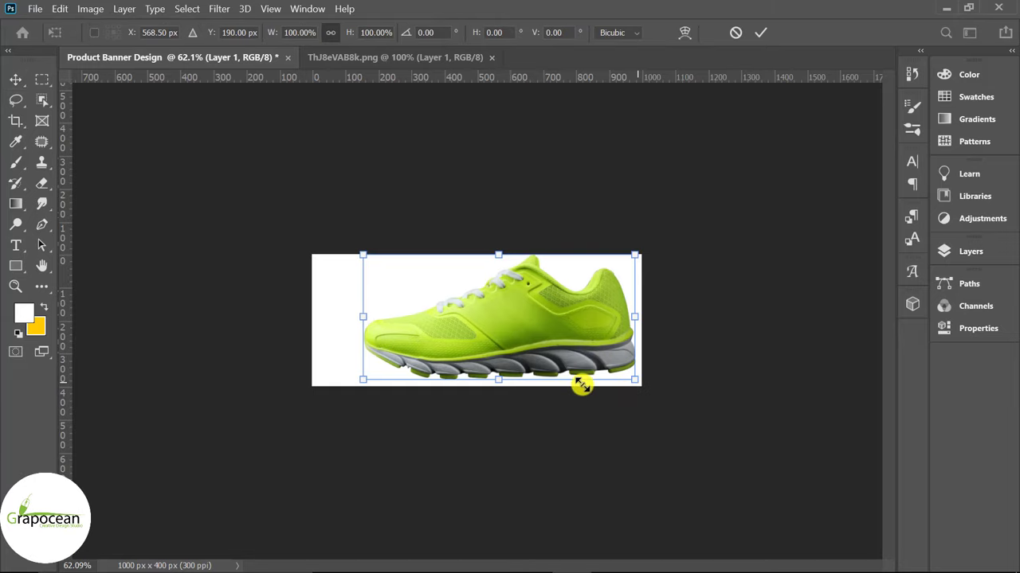
pyautogui.moveTo(538, 375)
pyautogui.mouseDown()
pyautogui.moveTo(485, 331)
pyautogui.moveTo(496, 318)
pyautogui.moveTo(526, 334)
pyautogui.mouseUp()
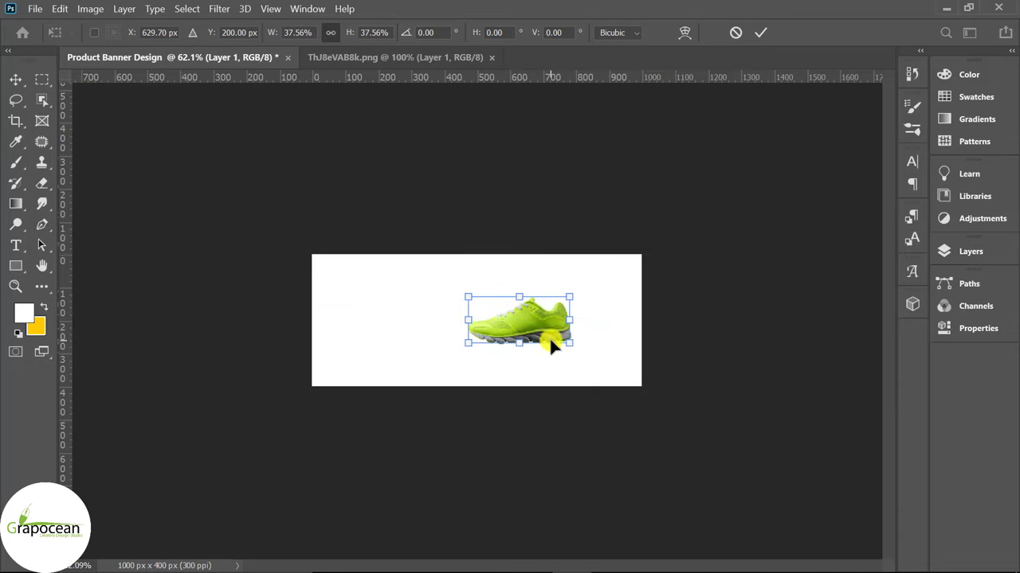
pyautogui.click(758, 33)
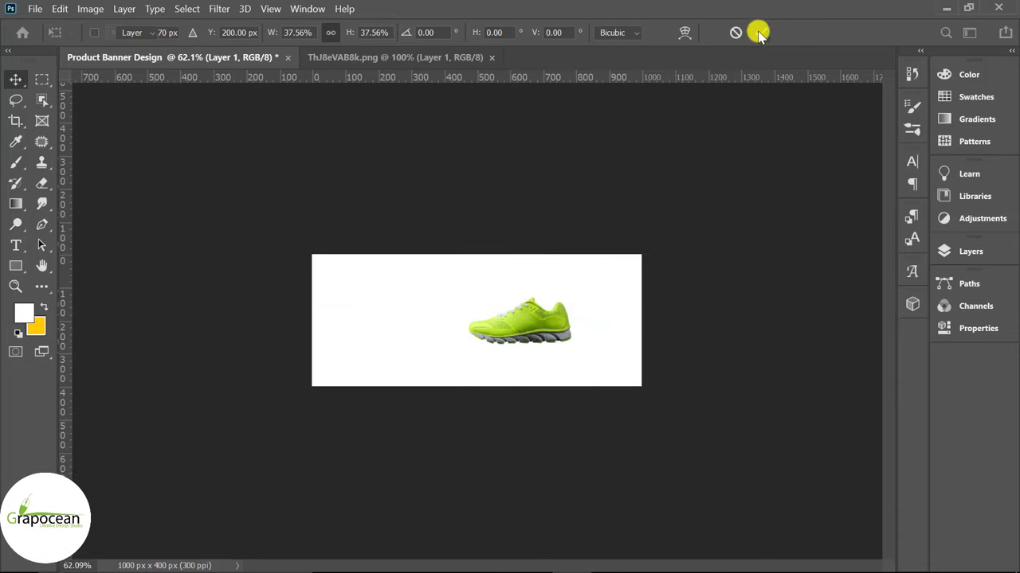
# Add a Solid Color fill above Background, sampled from the shoe and darkened to #486b00
pyautogui.click(970, 252)
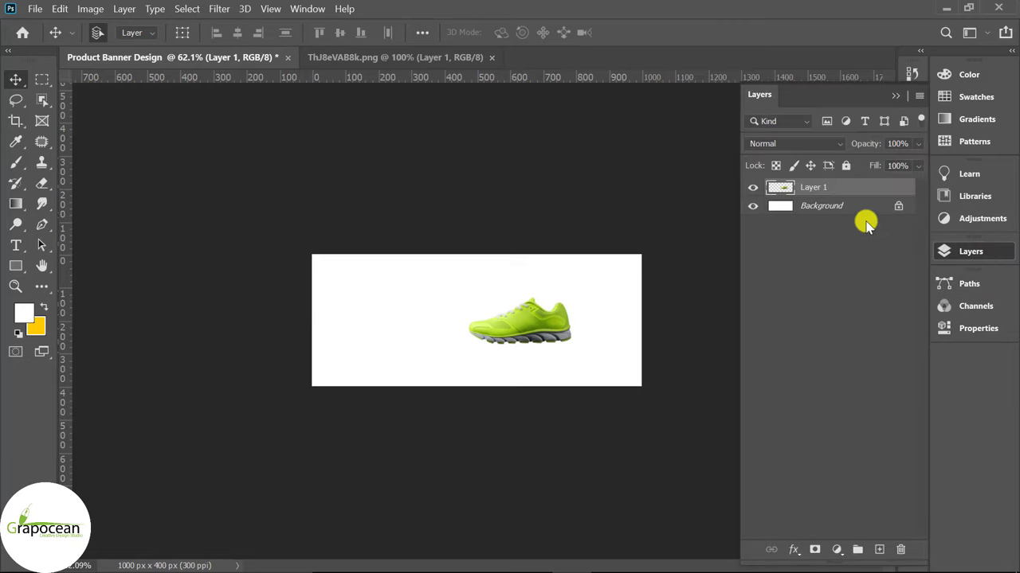
pyautogui.click(841, 209)
pyautogui.click(838, 549)
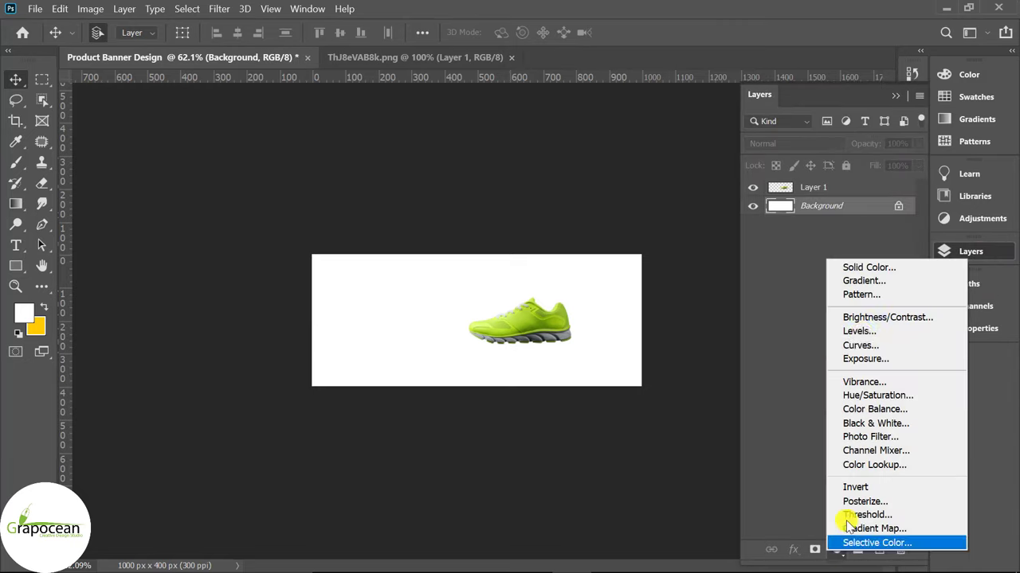
pyautogui.click(864, 266)
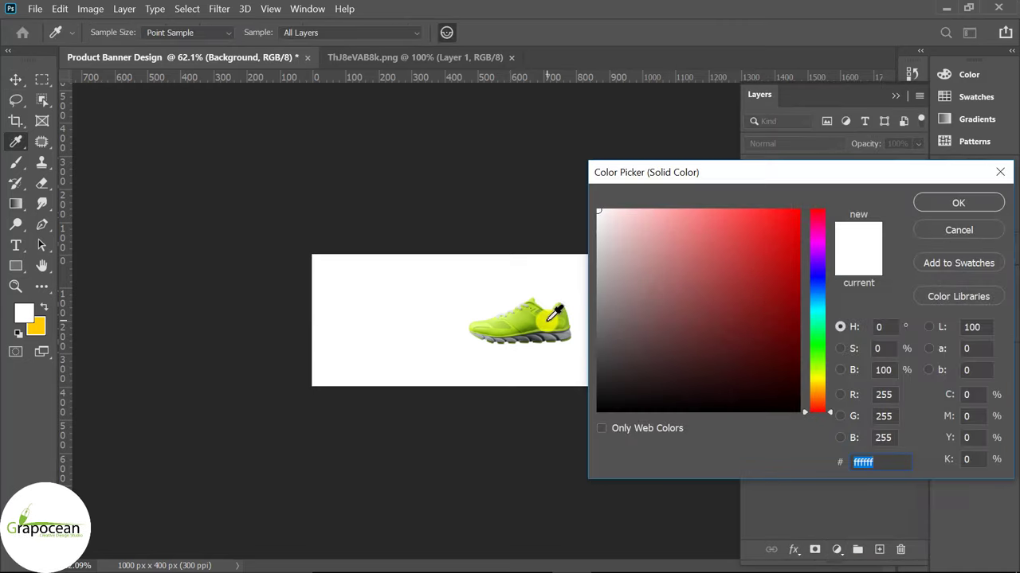
pyautogui.click(549, 320)
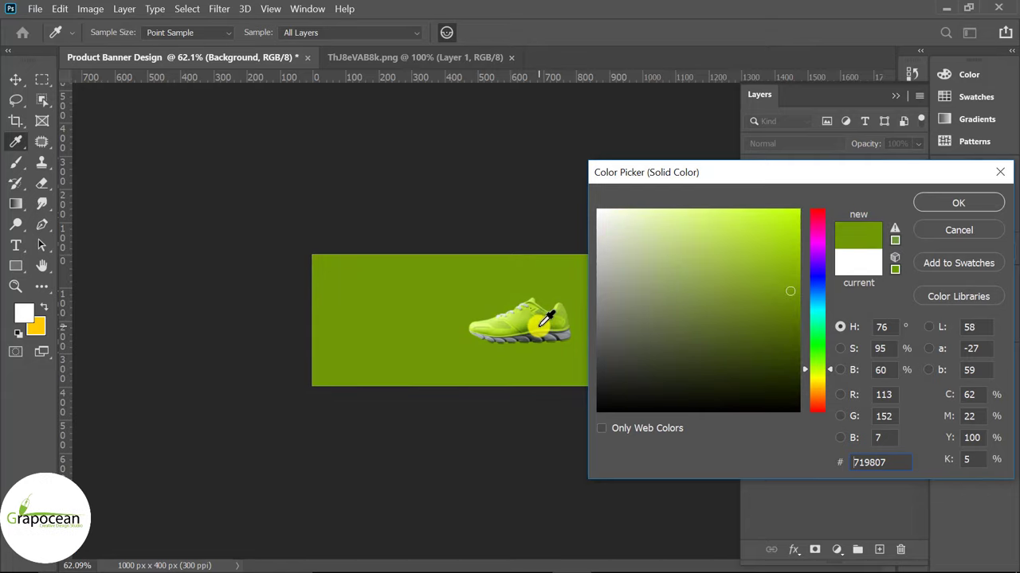
pyautogui.moveTo(538, 320); pyautogui.dragTo(546, 328)
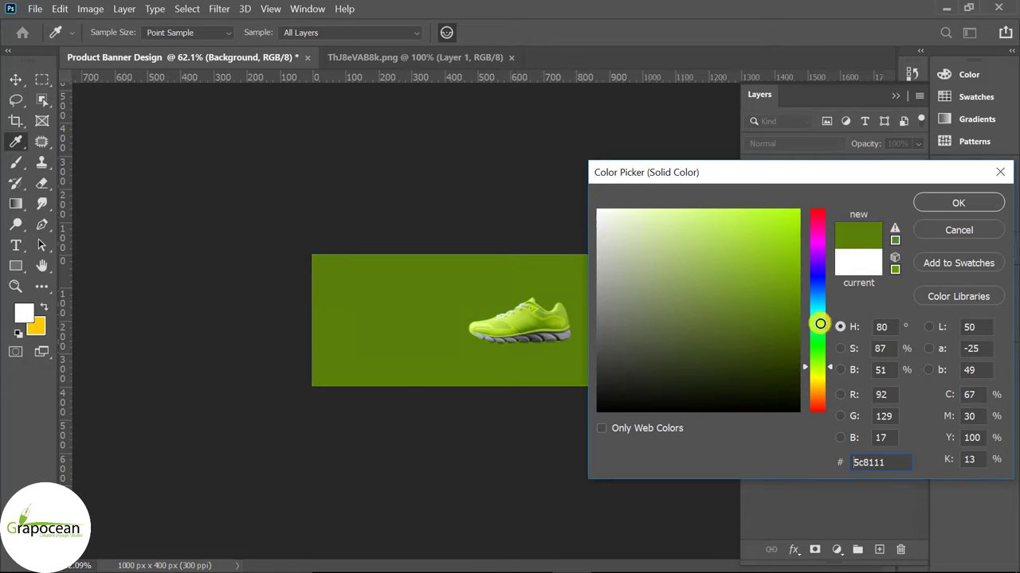
pyautogui.moveTo(820, 324); pyautogui.dragTo(835, 326)
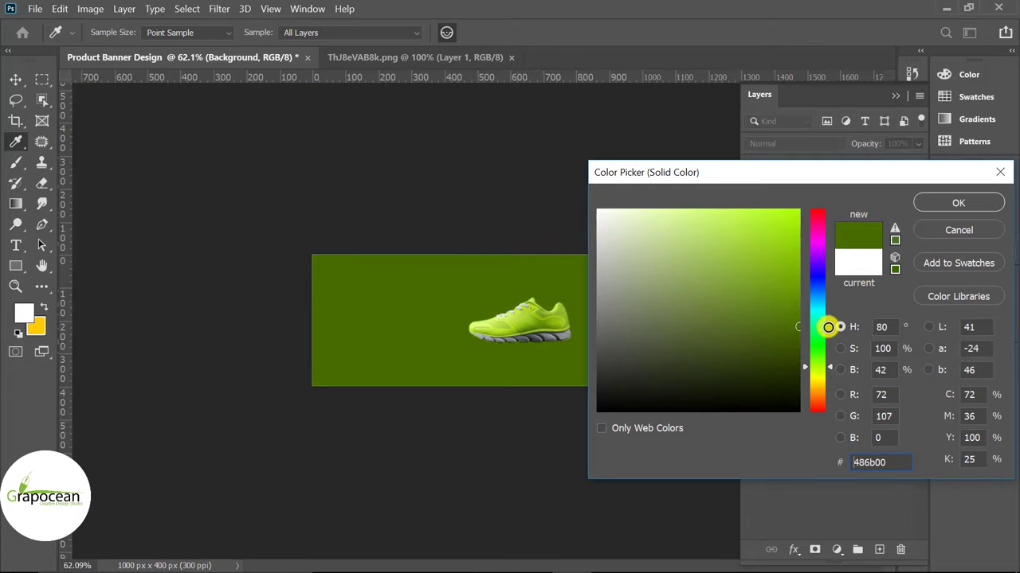
pyautogui.click(958, 202)
pyautogui.keyDown('ctrl'); pyautogui.click(541, 317); pyautogui.keyUp('ctrl')
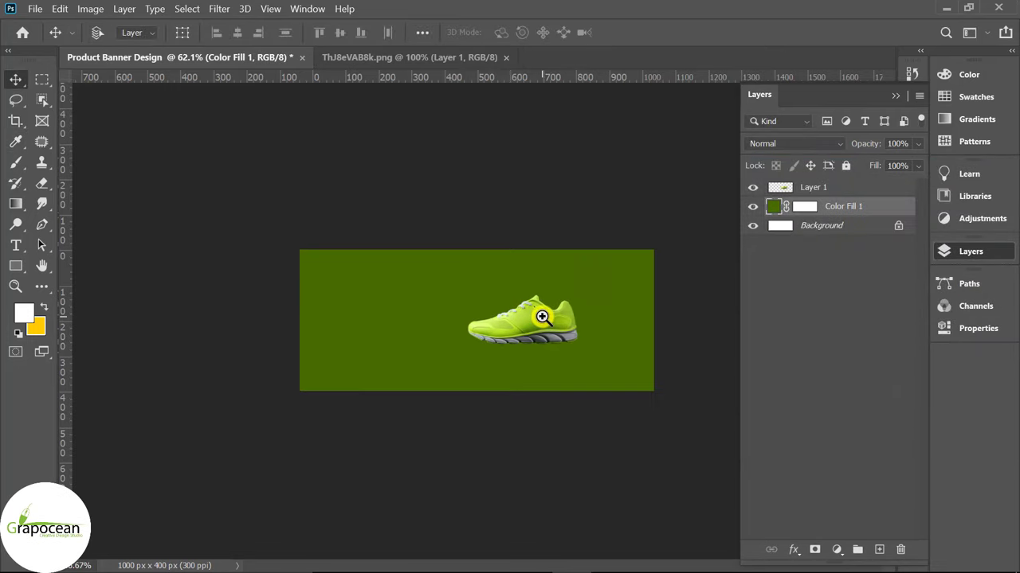
pyautogui.keyDown('ctrl'); pyautogui.click(542, 317); pyautogui.keyUp('ctrl')
pyautogui.keyDown('ctrl'); pyautogui.click(562, 328); pyautogui.keyUp('ctrl')
pyautogui.keyDown('alt'); pyautogui.scroll(-5, 454, 391); pyautogui.keyUp('alt')
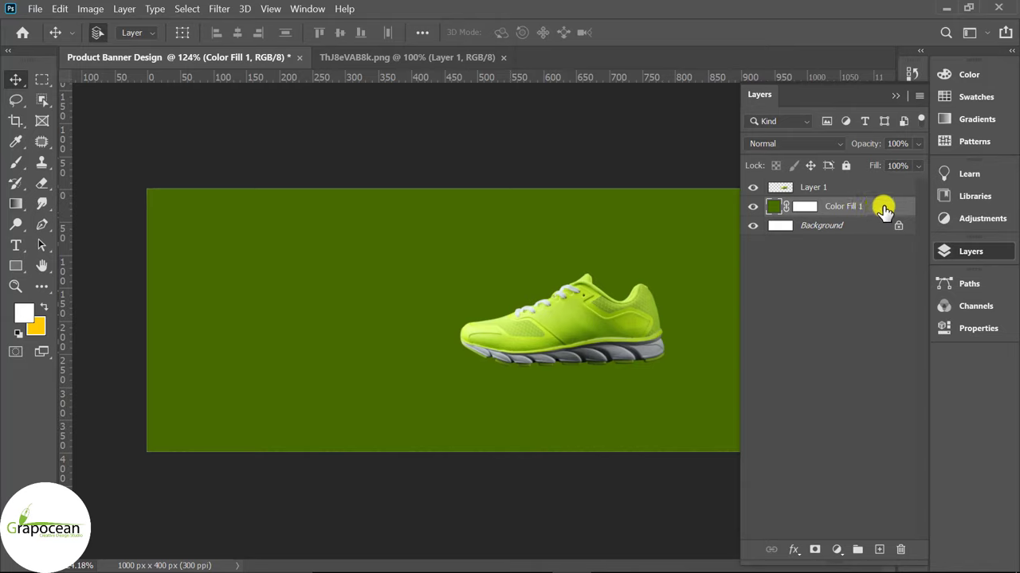
# Duplicate the fill layer and recolour the copy a lighter lime green sampled from the shoe
pyautogui.hotkey('ctrl', 'j')
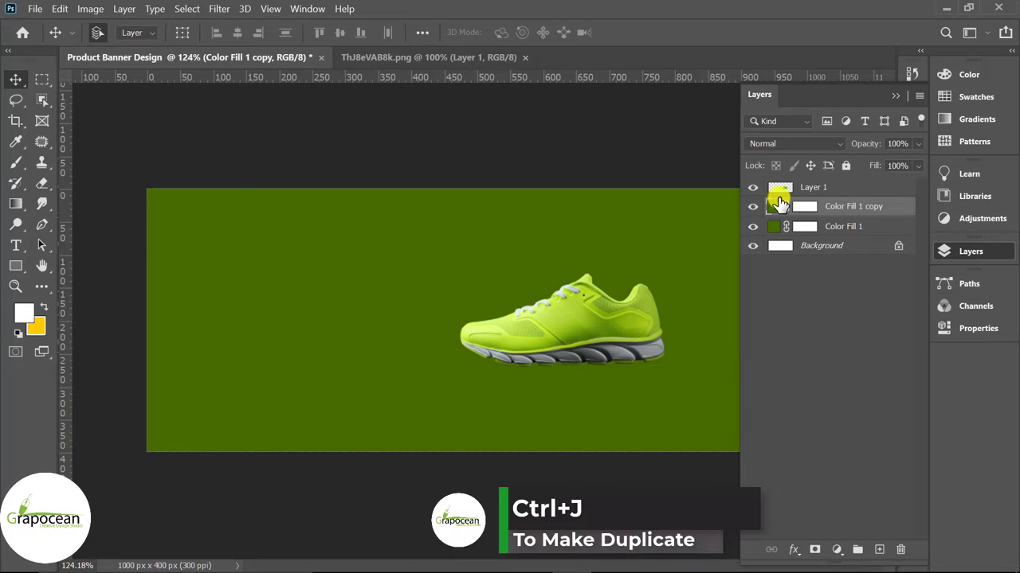
pyautogui.doubleClick(777, 209)
pyautogui.click(557, 312)
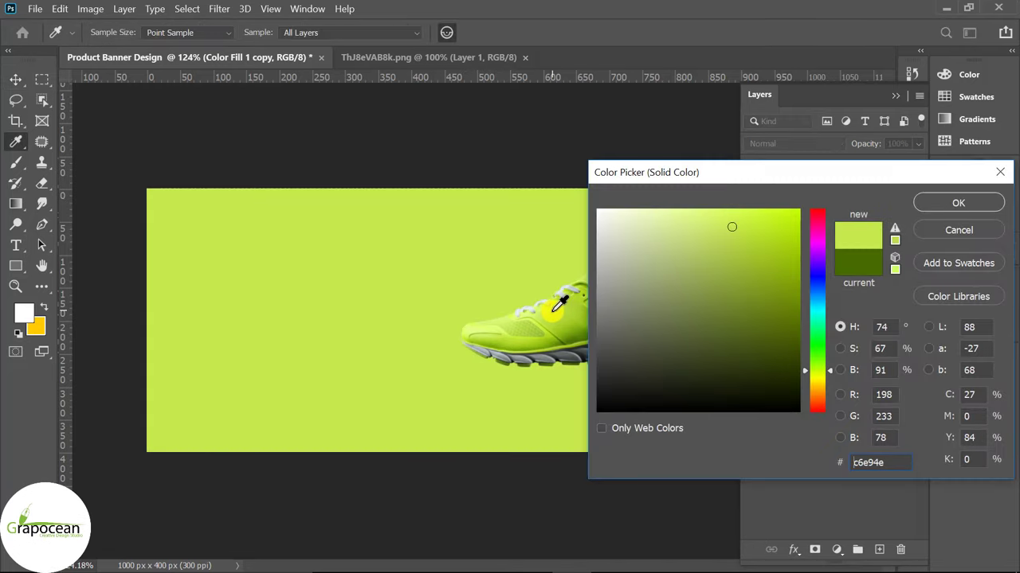
pyautogui.click(569, 317)
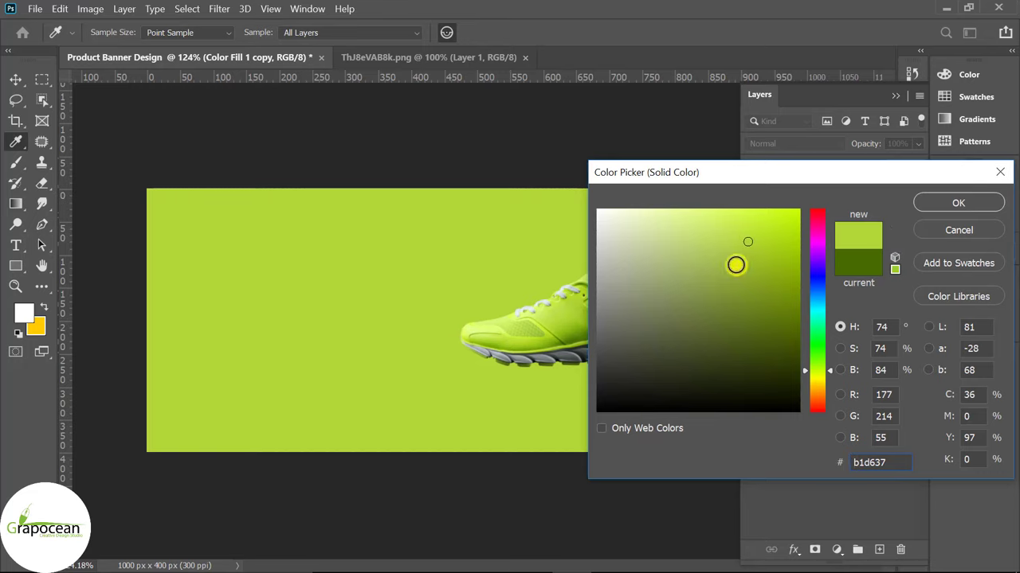
pyautogui.click(955, 205)
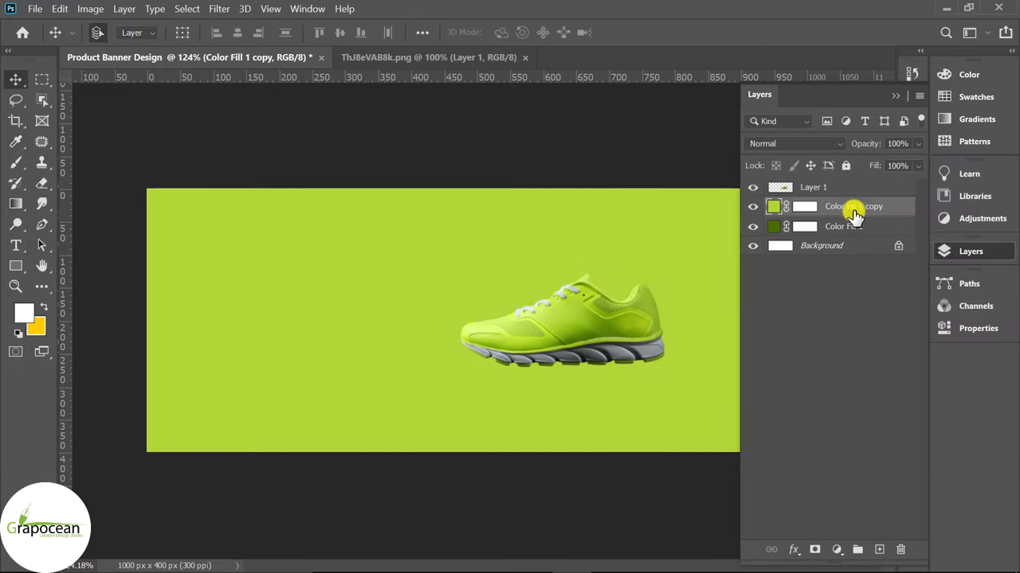
# Invert the lime copy's mask to hide it and brush a soft glow under the shoe
pyautogui.hotkey('ctrl', 'i')
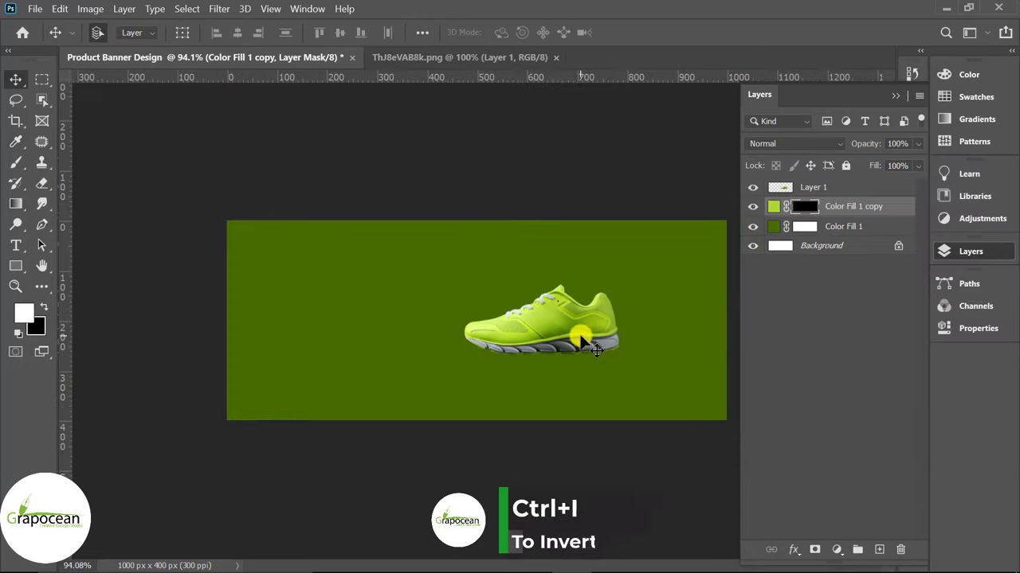
pyautogui.moveTo(579, 335)
pyautogui.mouseDown()
pyautogui.moveTo(601, 375)
pyautogui.moveTo(592, 360)
pyautogui.mouseUp()
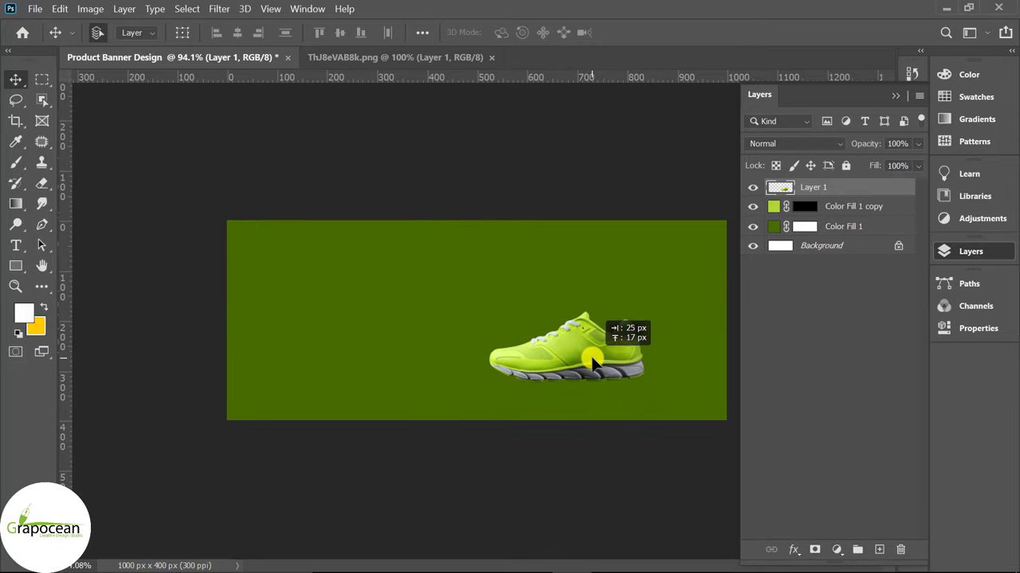
pyautogui.click(805, 206)
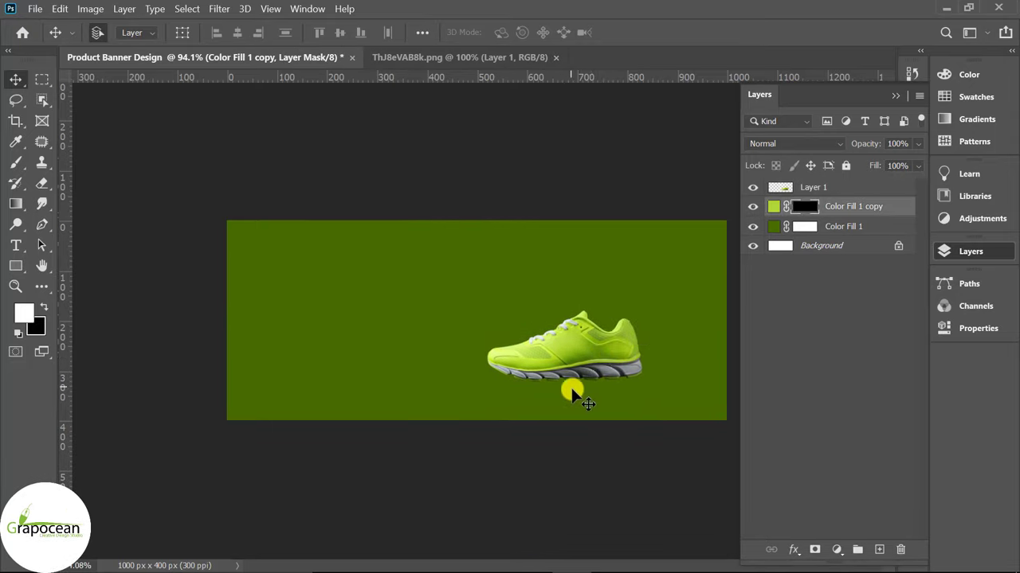
pyautogui.press('b')
pyautogui.click(560, 387)
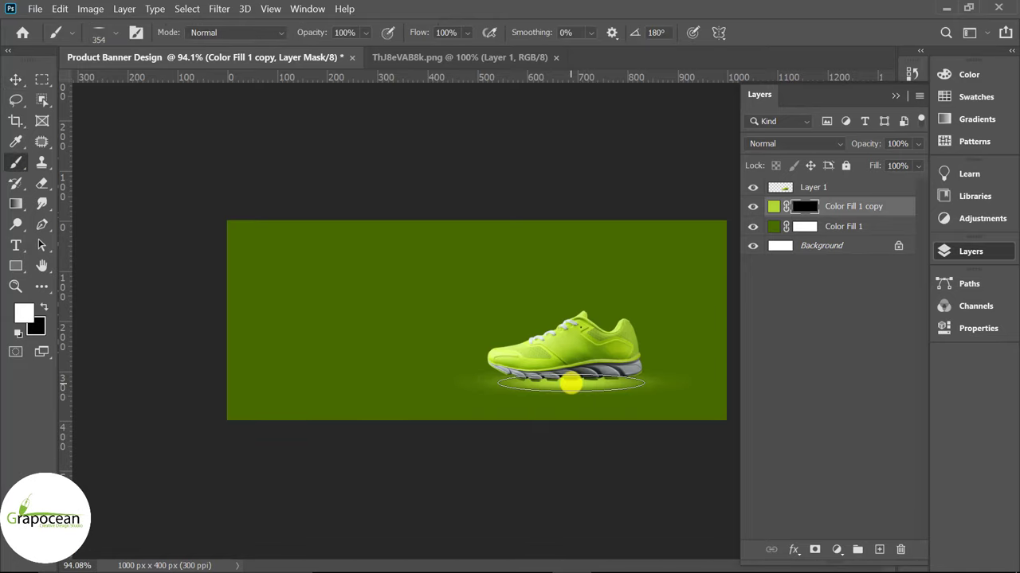
pyautogui.hotkey('ctrl', 'z')
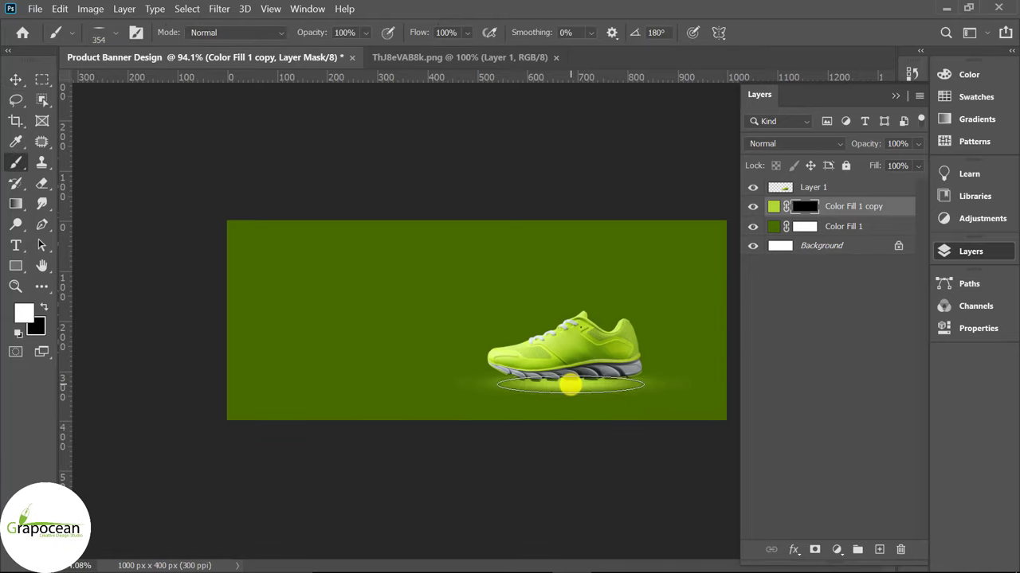
pyautogui.scroll(-2, 647, 478)
pyautogui.scroll(2, 648, 478)
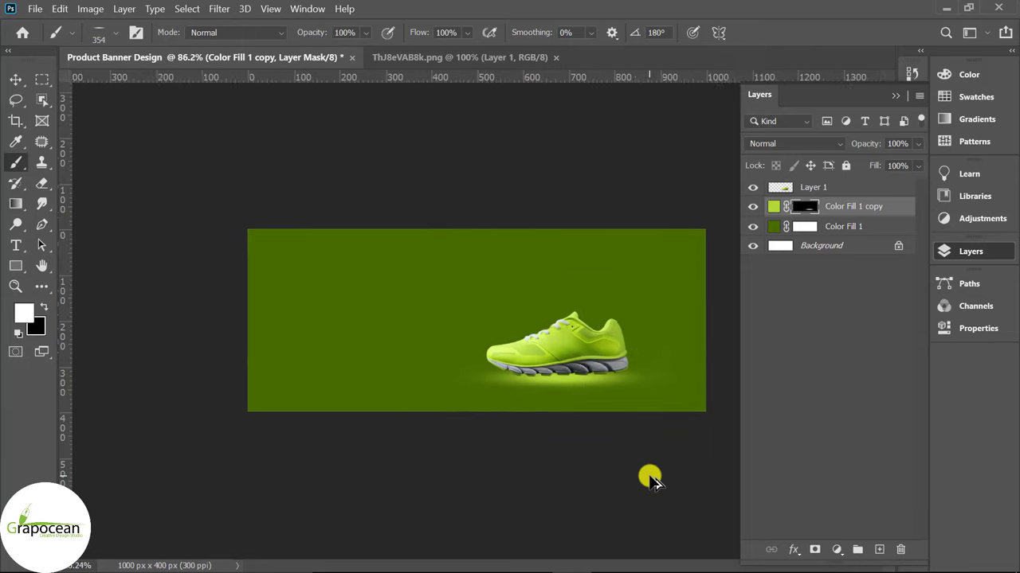
pyautogui.click(868, 189)
# Duplicate the shoe layer, rotate the copy -75° and stand it behind the original
pyautogui.moveTo(890, 193); pyautogui.dragTo(880, 550)
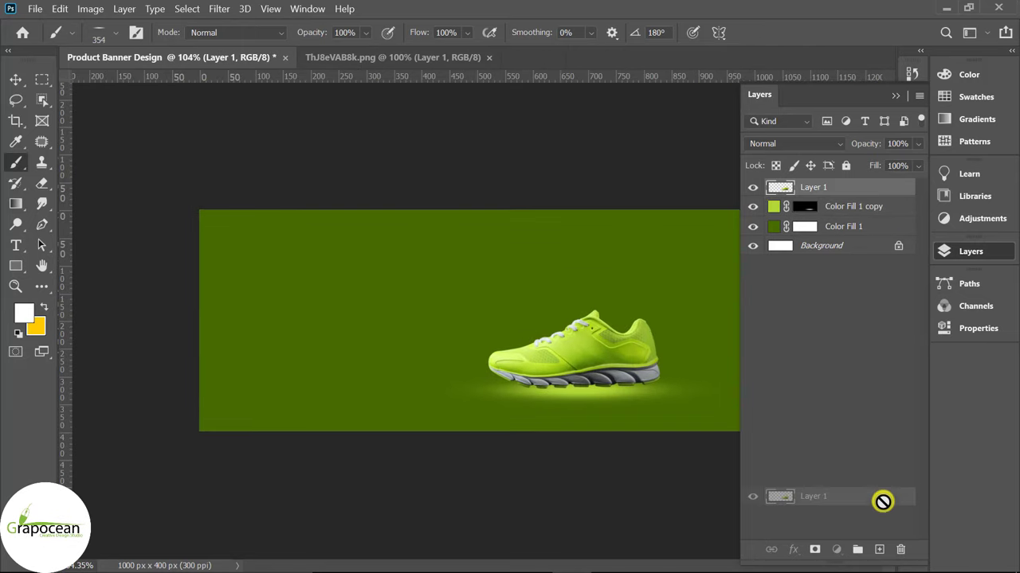
pyautogui.hotkey('ctrl', 't')
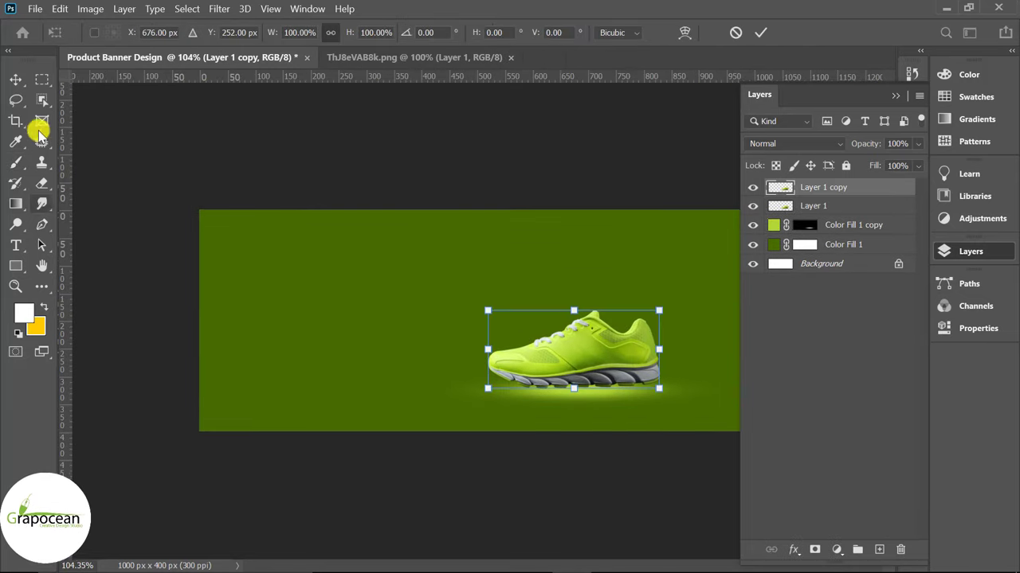
pyautogui.click(15, 80)
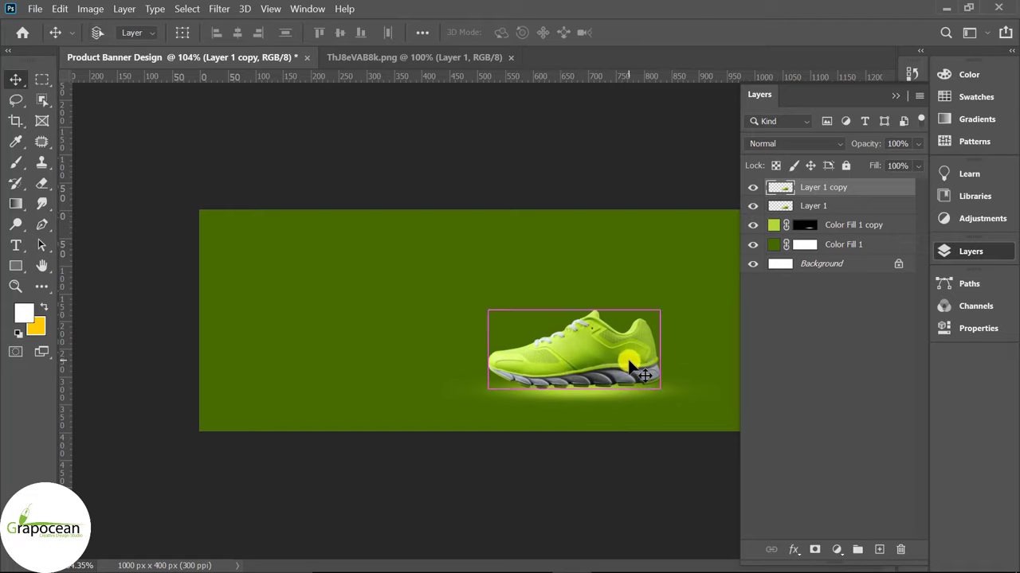
pyautogui.hotkey('ctrl', 't')
pyautogui.moveTo(673, 413); pyautogui.dragTo(631, 293)
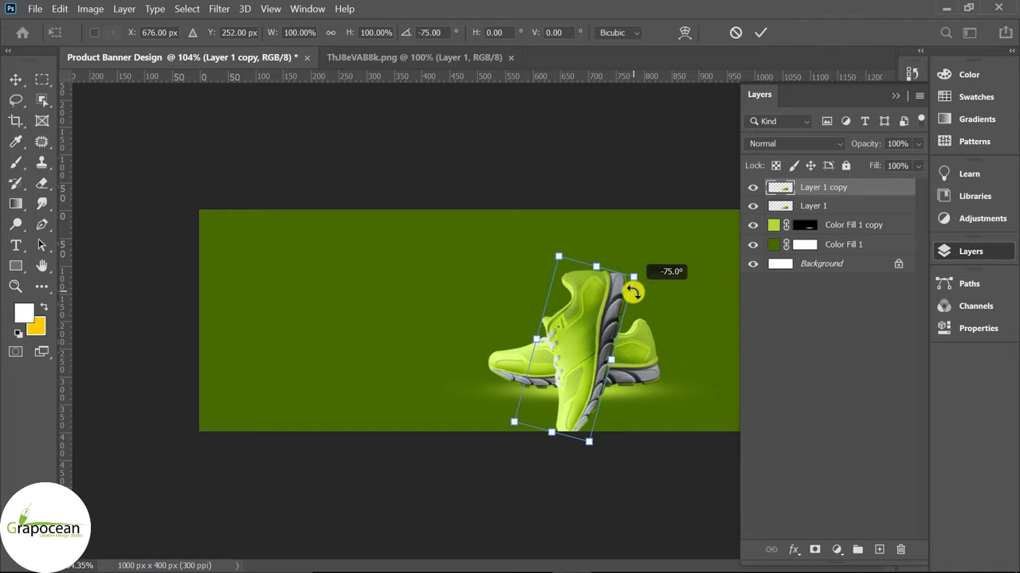
pyautogui.moveTo(833, 192); pyautogui.dragTo(833, 211)
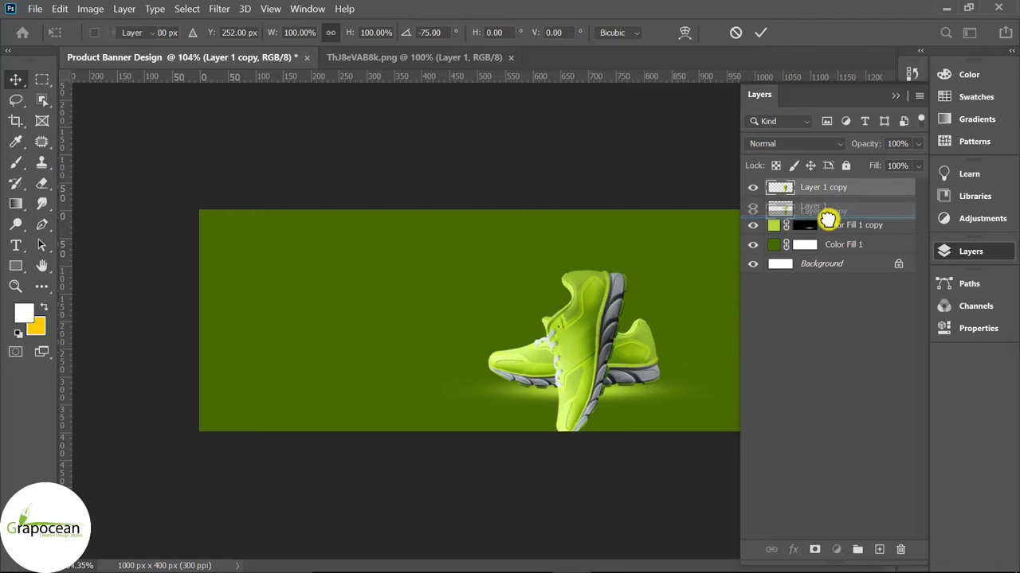
pyautogui.moveTo(582, 407); pyautogui.dragTo(566, 284)
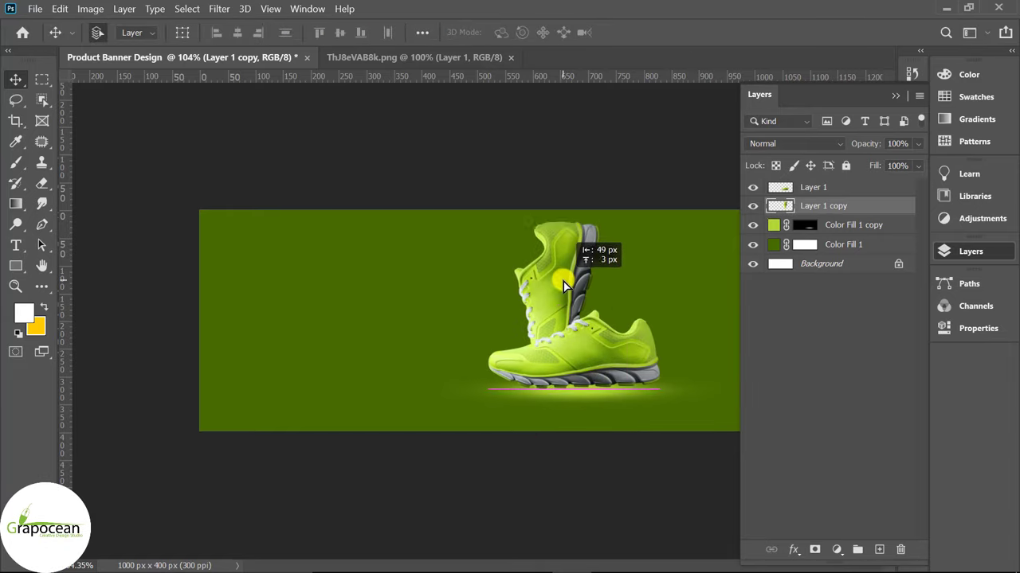
pyautogui.hotkey('ctrl', 't')
pyautogui.moveTo(665, 380); pyautogui.dragTo(653, 387)
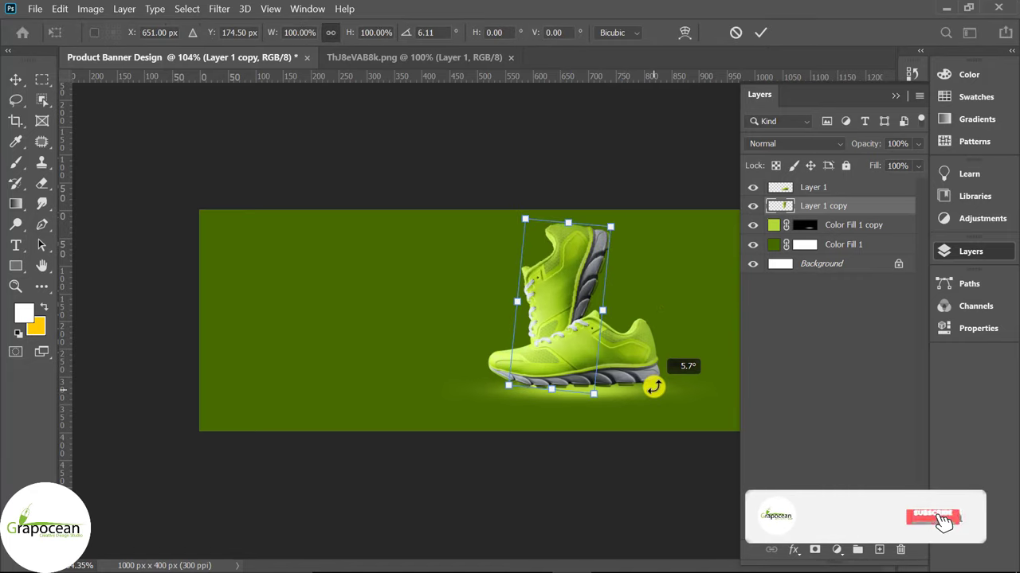
pyautogui.click(761, 33)
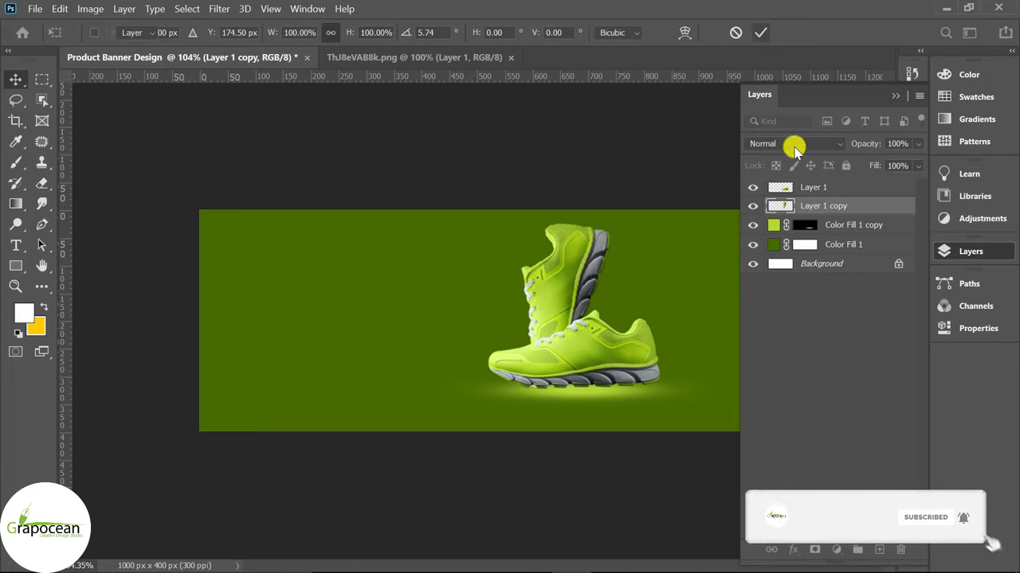
# Move both shoe layers together slightly down and left, then fit the banner in view
pyautogui.keyDown('shift'); pyautogui.click(820, 187); pyautogui.keyUp('shift')
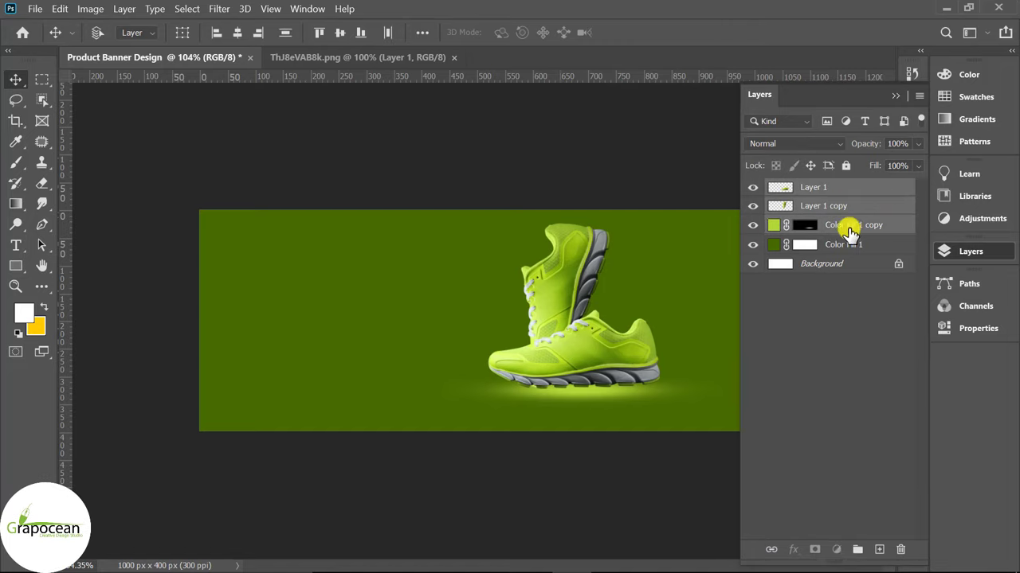
pyautogui.hotkey('ctrl', 't')
pyautogui.moveTo(594, 331); pyautogui.dragTo(591, 342)
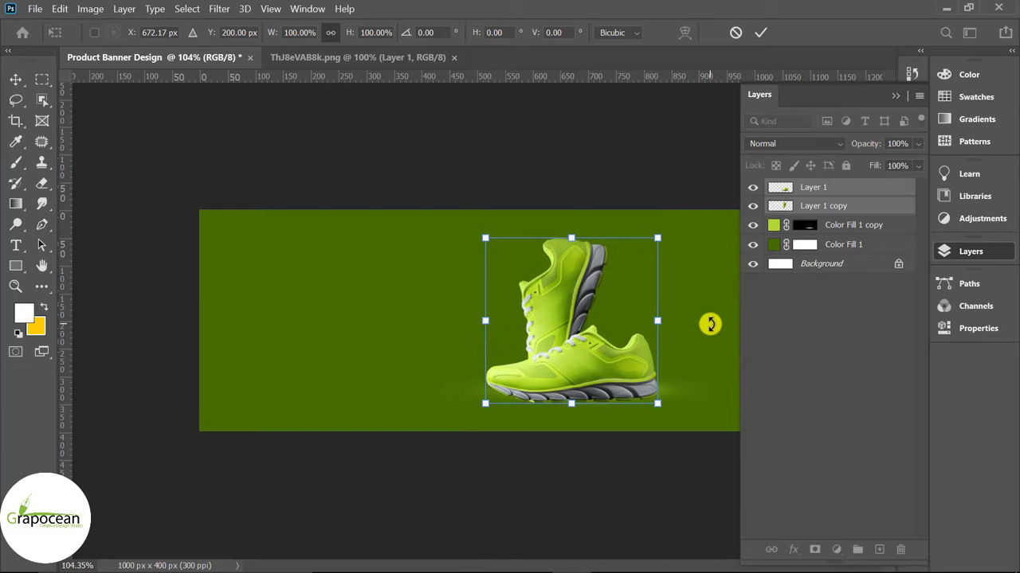
pyautogui.click(761, 33)
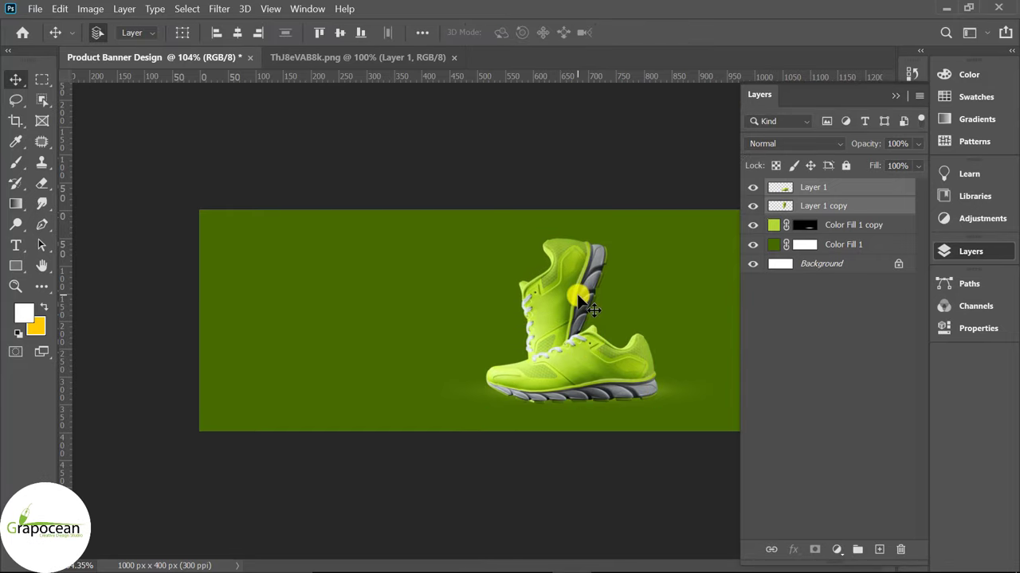
pyautogui.hotkey('ctrl', '0')
pyautogui.click(598, 359)
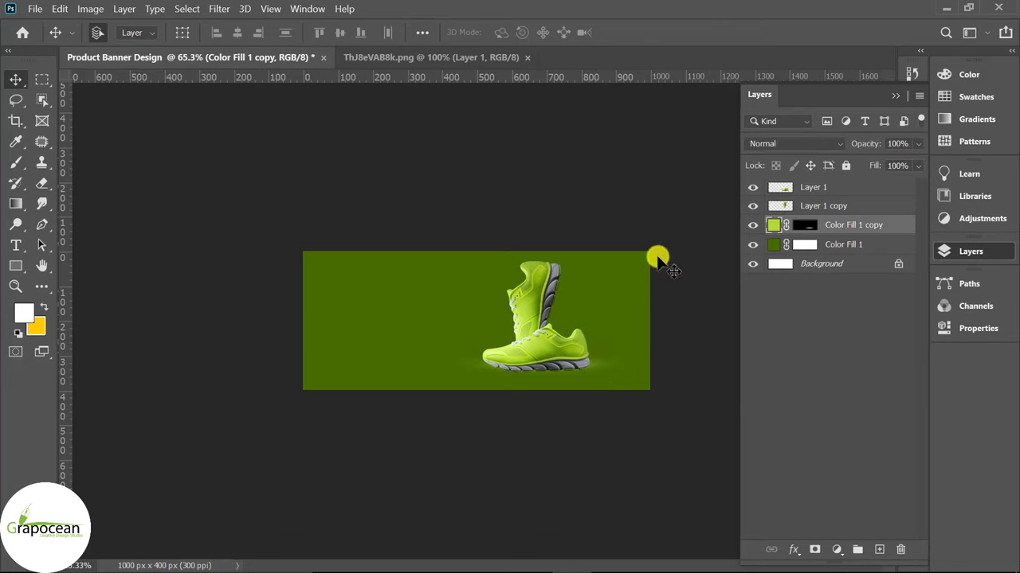
# Target the Color Fill 1 copy mask and set black as the painting colour
pyautogui.click(15, 162)
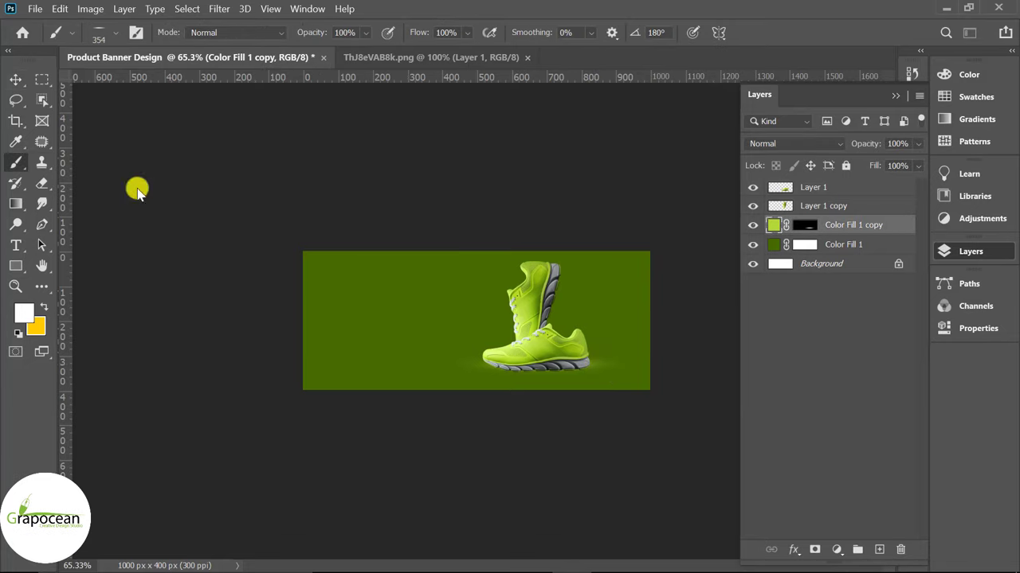
pyautogui.click(804, 226)
pyautogui.click(43, 307)
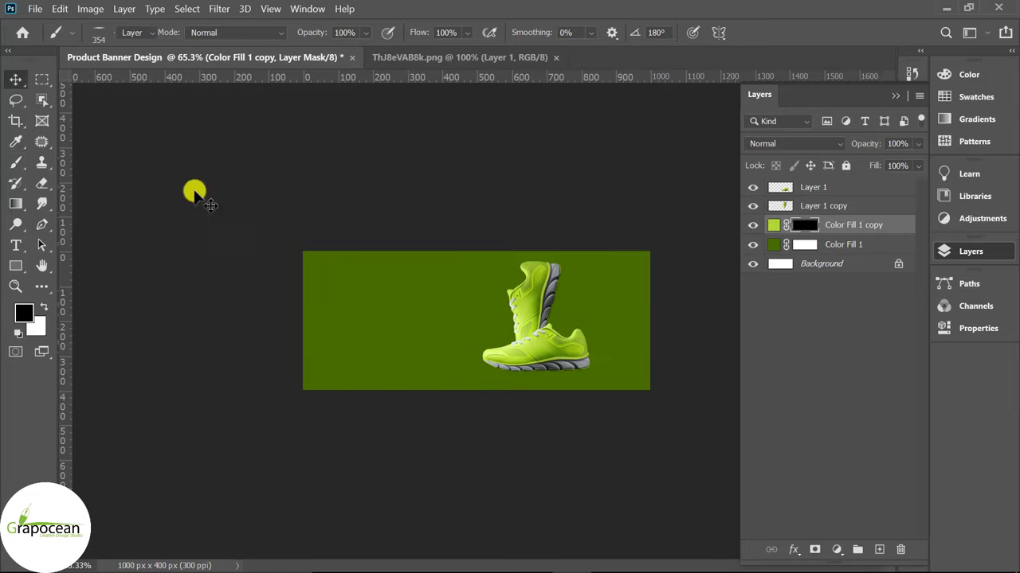
pyautogui.press('v')
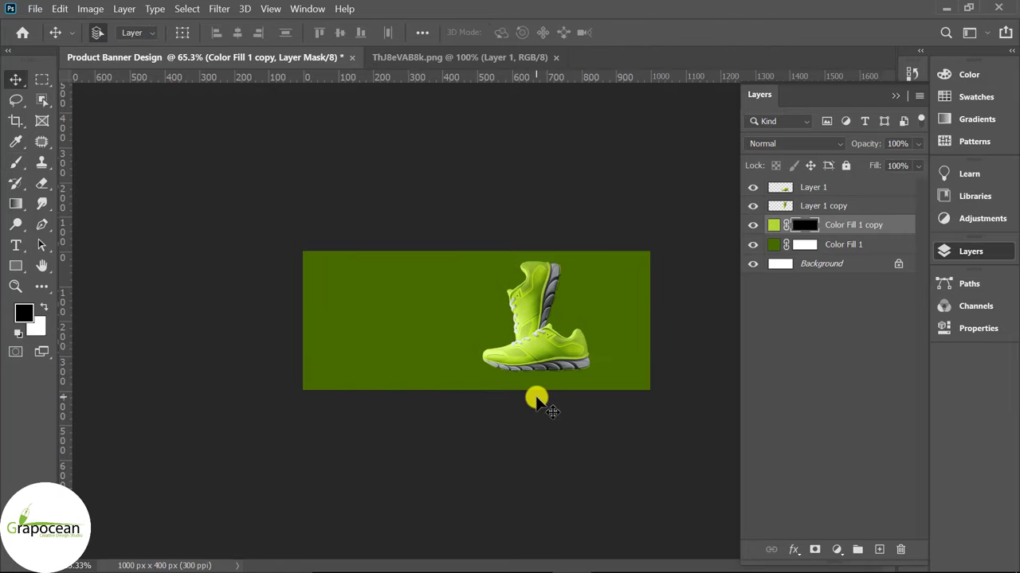
pyautogui.scroll(1, 547, 391)
pyautogui.scroll(1, 568, 391)
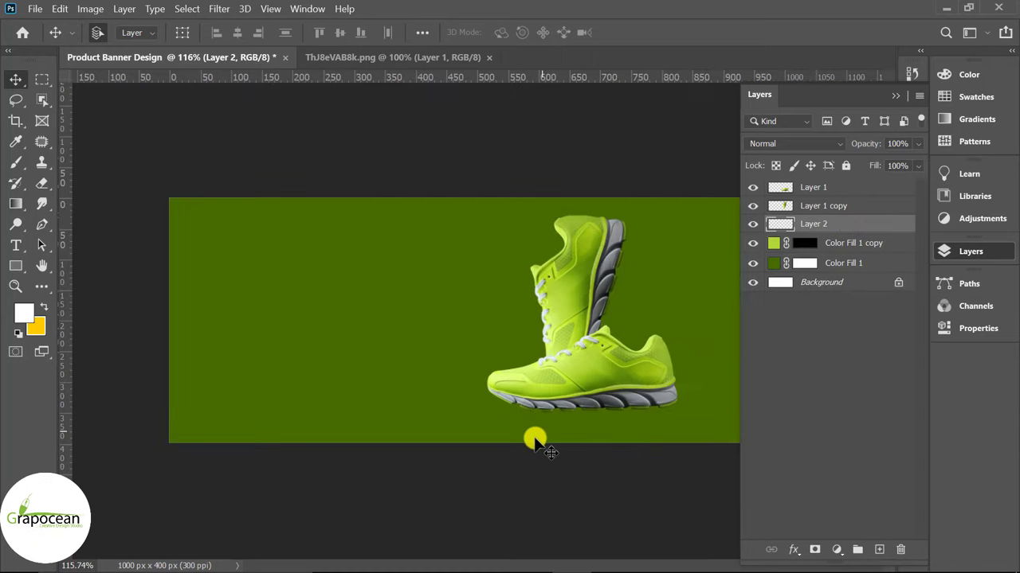
# Set the Brush foreground colour to black for the shadow beneath the shoes
pyautogui.click(20, 165)
pyautogui.click(24, 313)
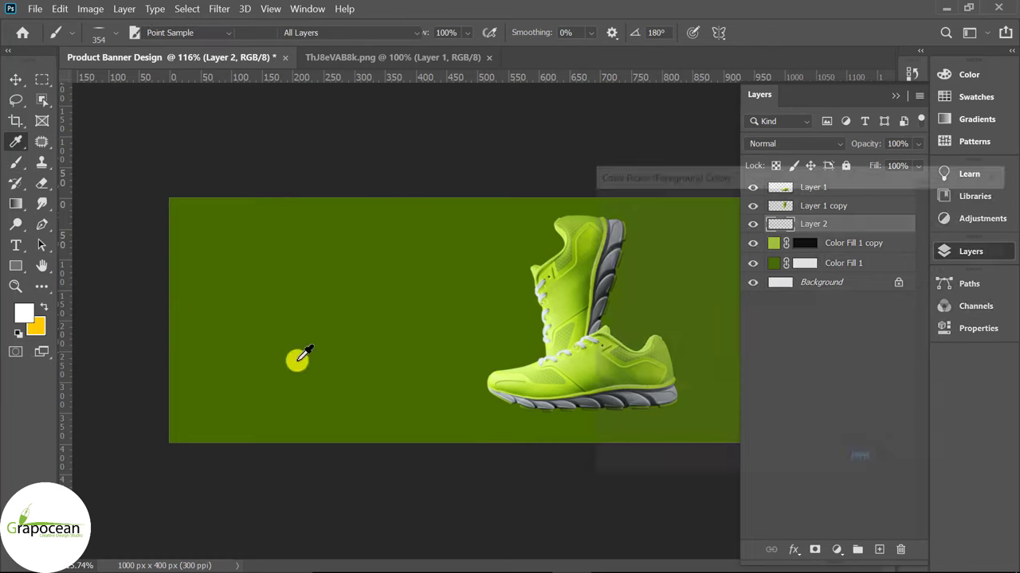
pyautogui.click(955, 200)
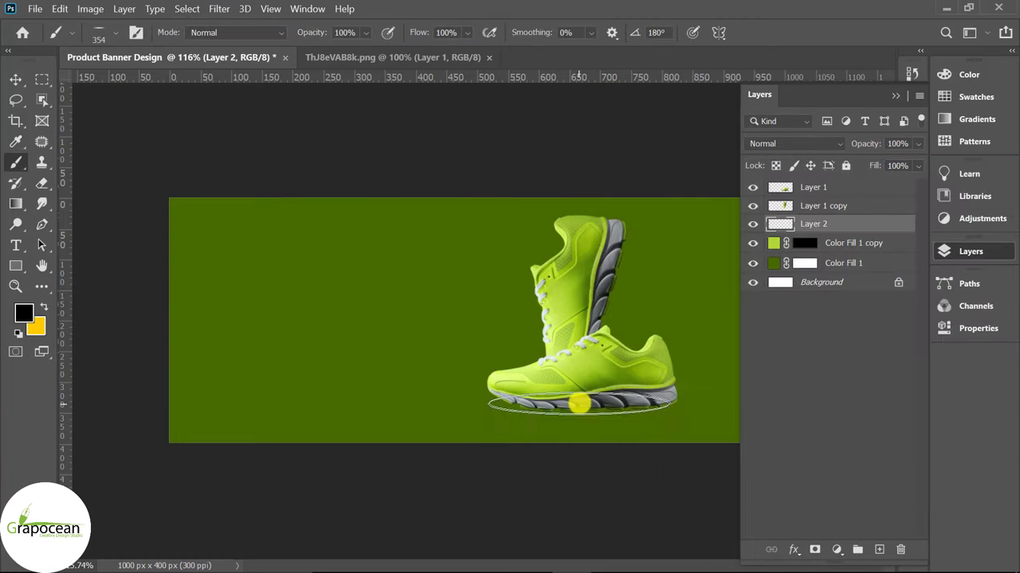
pyautogui.scroll(-3, 391, 467)
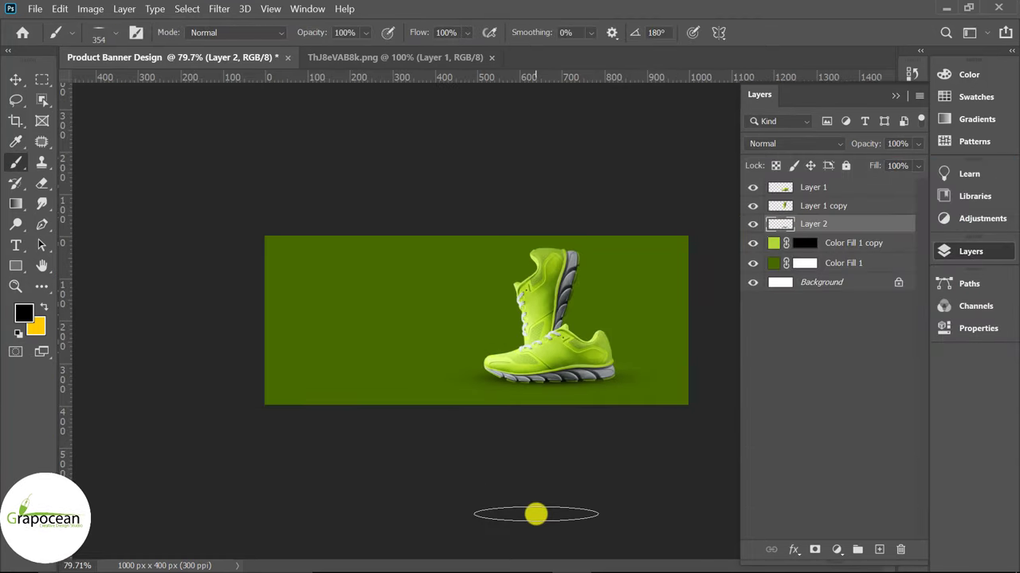
pyautogui.click(16, 78)
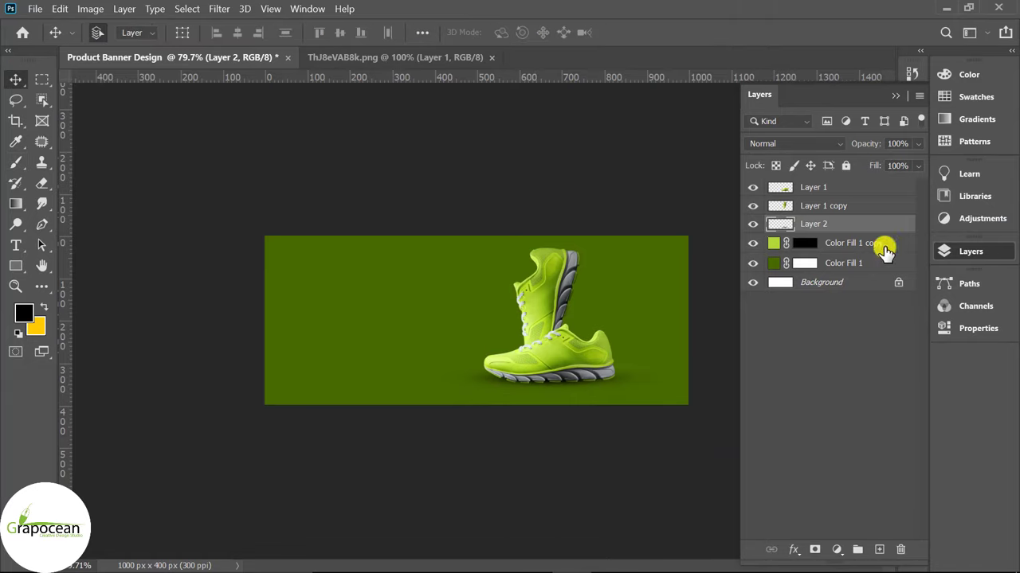
pyautogui.click(805, 243)
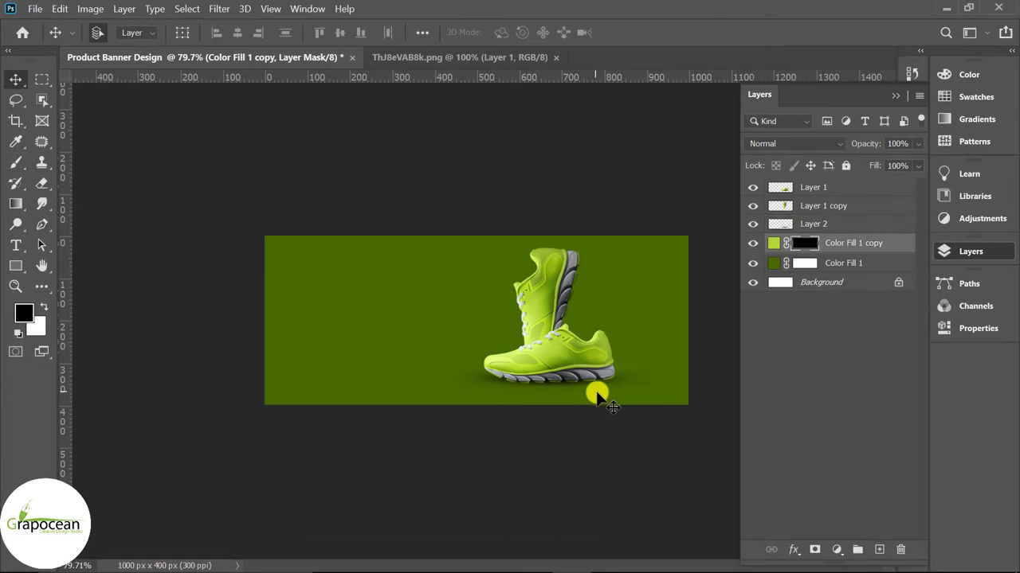
# Lower the Brush opacity for soft strokes and target the Color Fill 1 copy mask
pyautogui.click(16, 163)
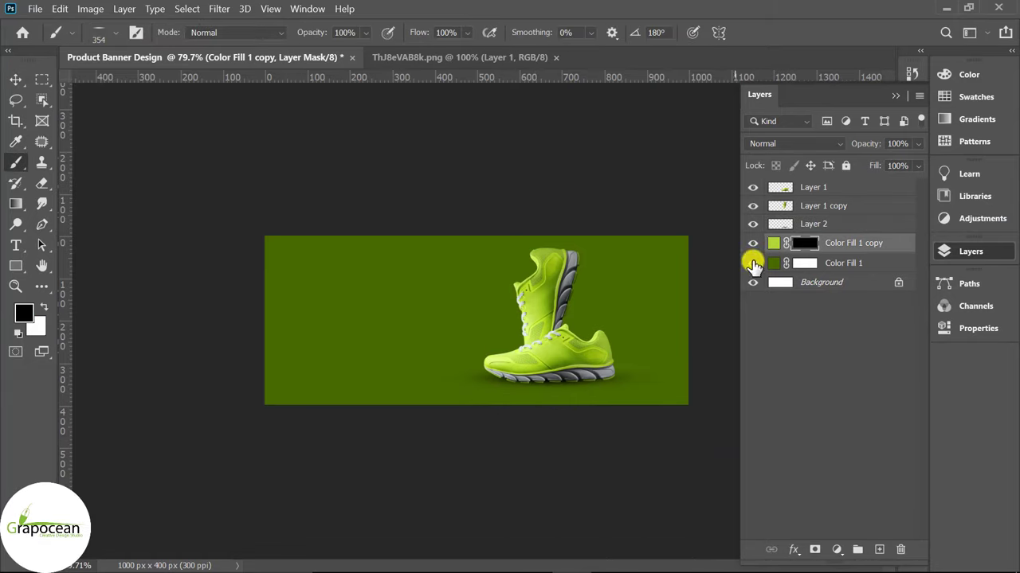
pyautogui.moveTo(313, 33); pyautogui.dragTo(282, 32)
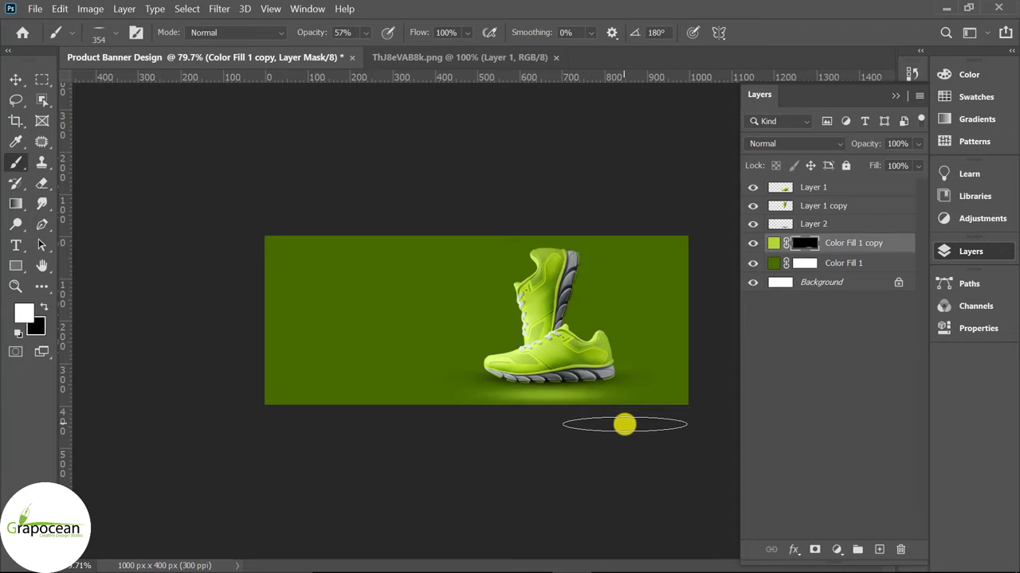
pyautogui.hotkey('ctrl', 'z')
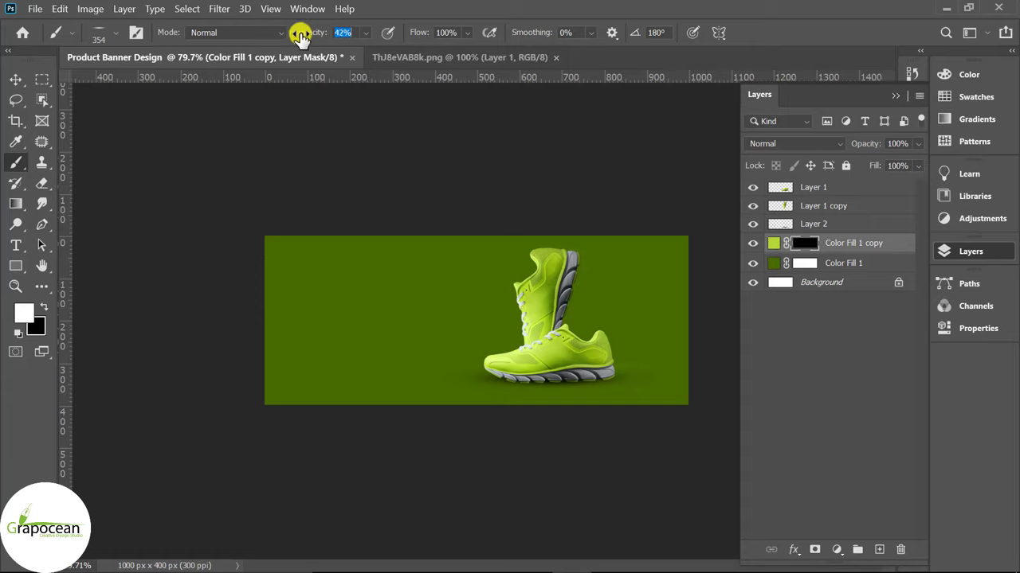
pyautogui.press('Down')
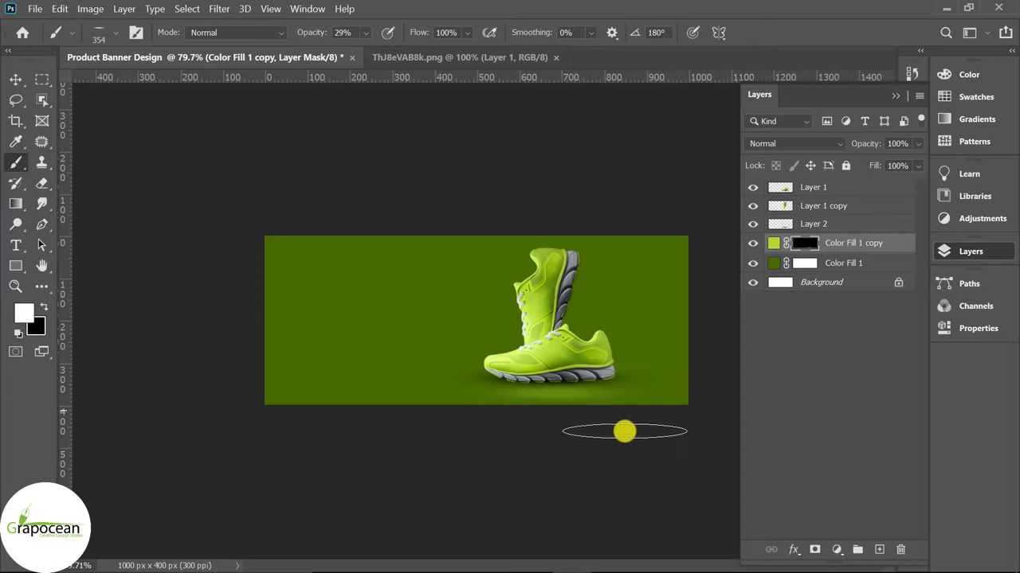
pyautogui.scroll(-3, 672, 500)
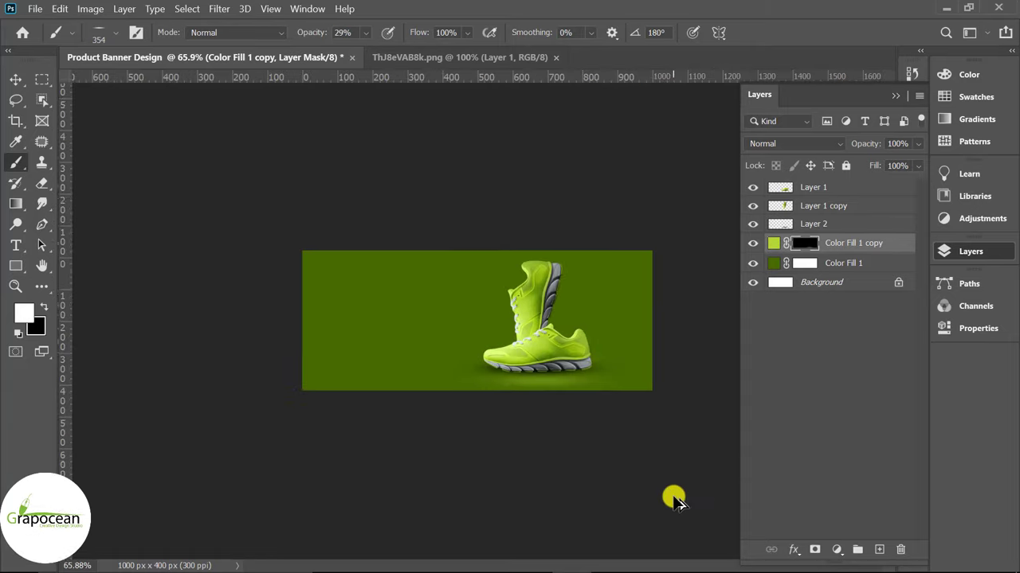
pyautogui.click(806, 244)
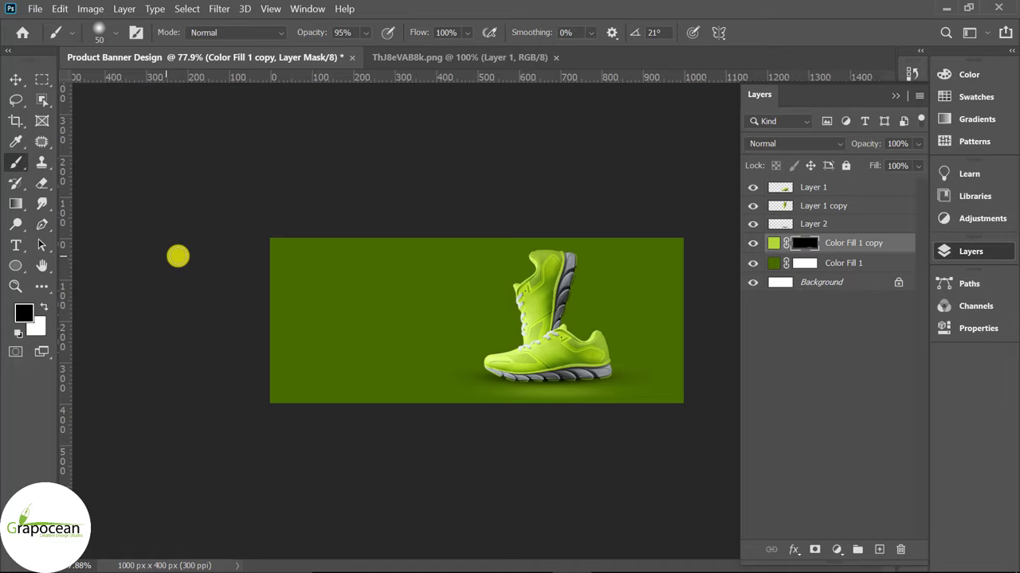
# Paint a 300 px soft white stroke on the mask right of the shoe
pyautogui.rightClick(18, 162)
pyautogui.click(102, 159)
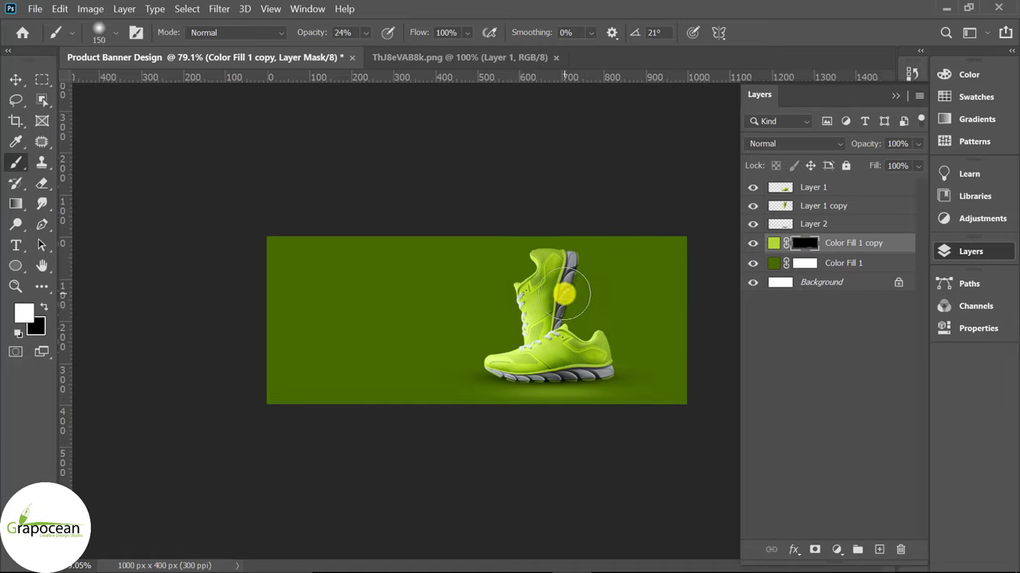
pyautogui.press(']')
pyautogui.press(']')
pyautogui.press(']')
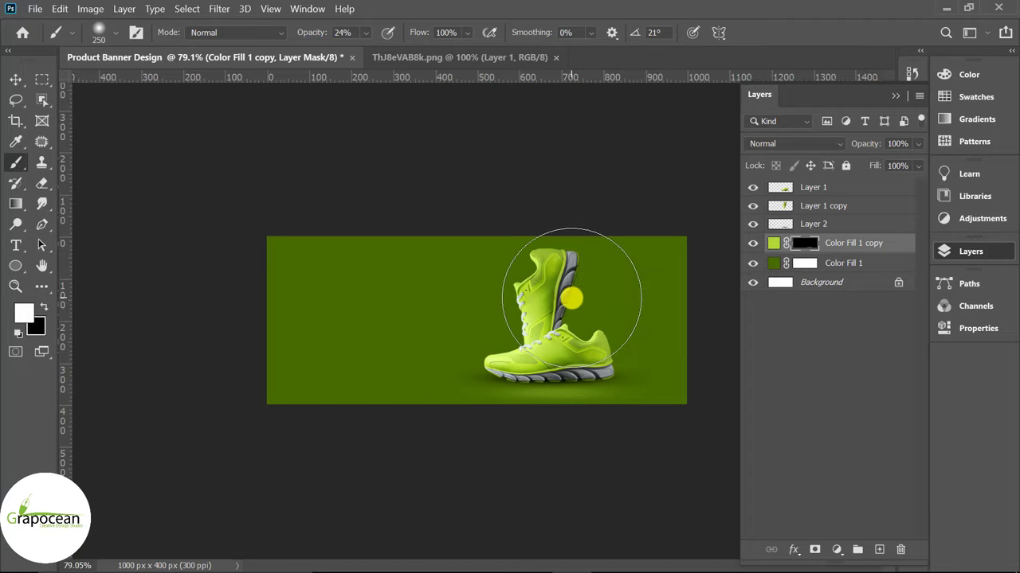
pyautogui.press('[')
pyautogui.click(572, 299)
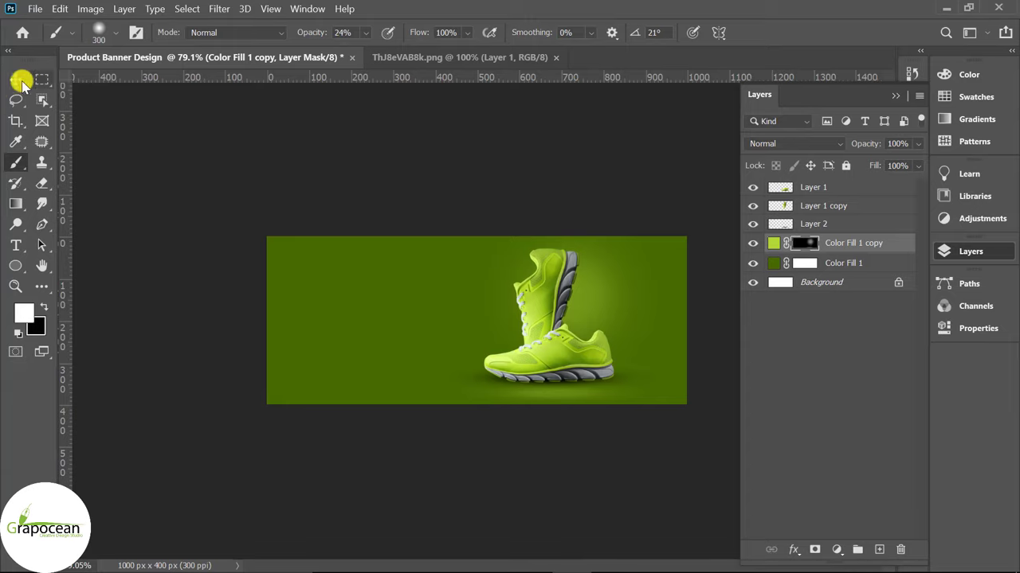
# Brush white on the mask to brighten the glow around the top of the shoe
pyautogui.press('v')
pyautogui.hotkey('ctrl', '-')
pyautogui.hotkey('ctrl', '2')
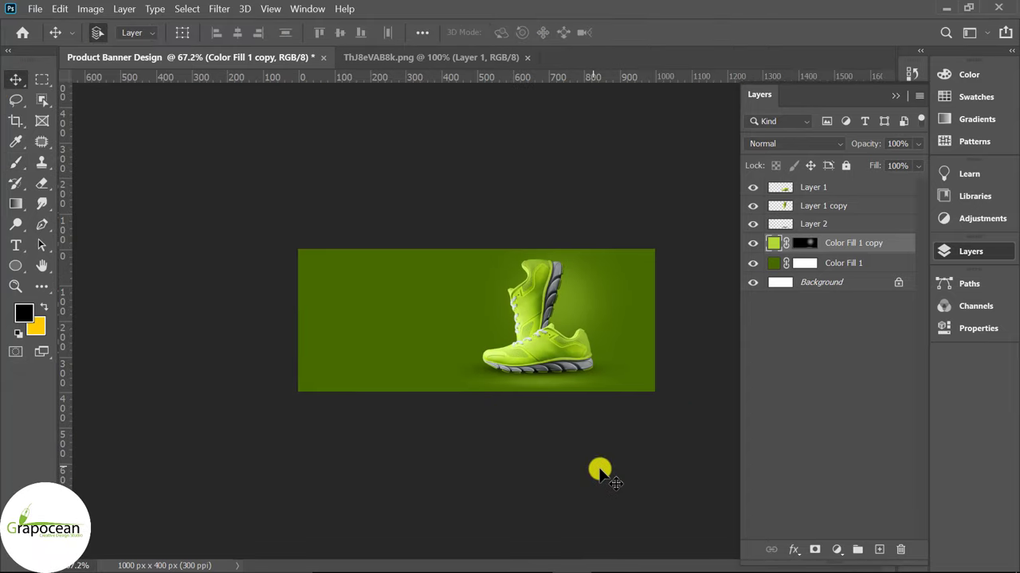
pyautogui.click(816, 244)
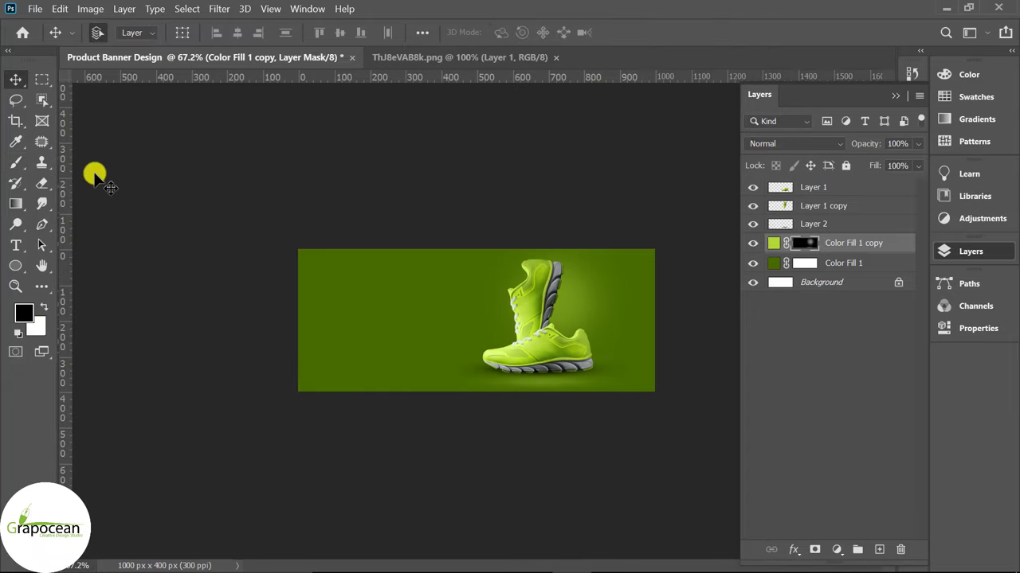
pyautogui.click(15, 162)
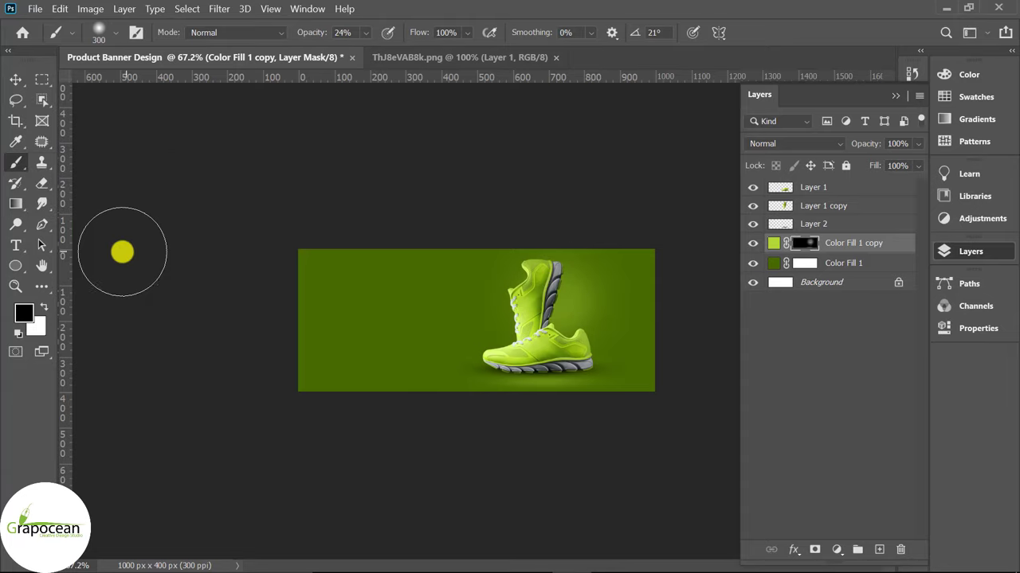
pyautogui.click(43, 306)
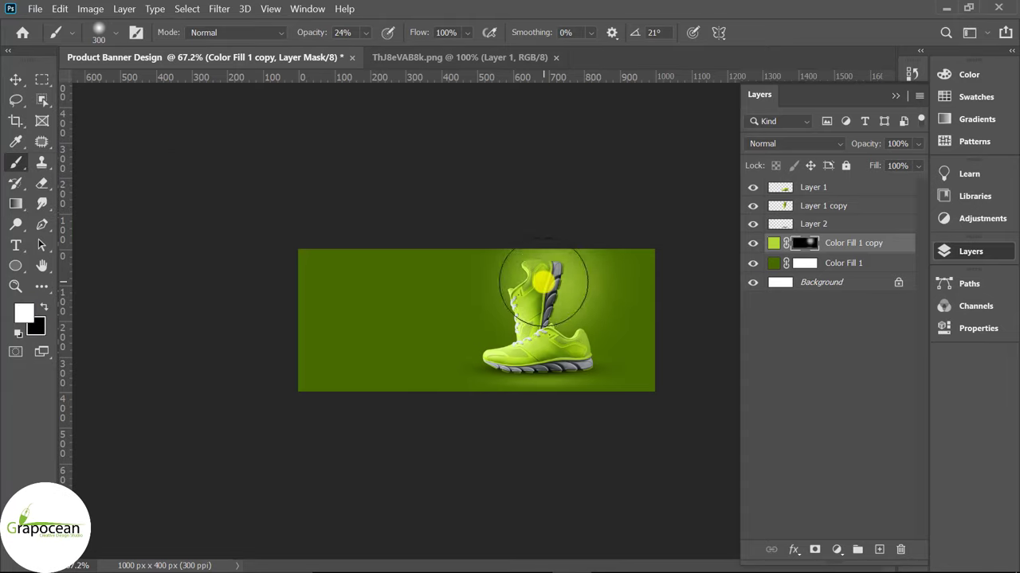
pyautogui.moveTo(567, 280)
pyautogui.mouseDown()
pyautogui.moveTo(580, 269)
pyautogui.moveTo(597, 292)
pyautogui.moveTo(576, 292)
pyautogui.mouseUp()
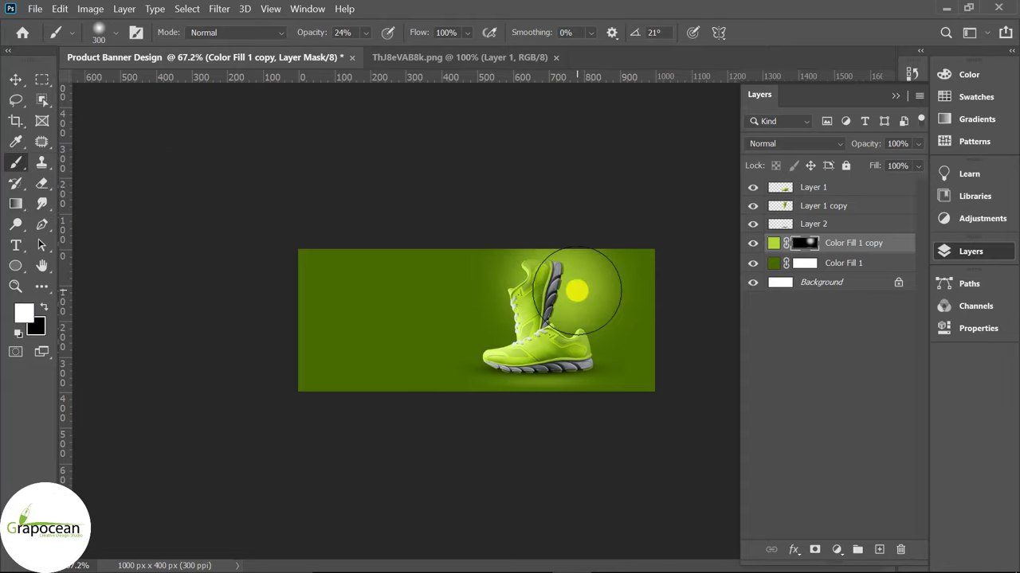
pyautogui.click(15, 78)
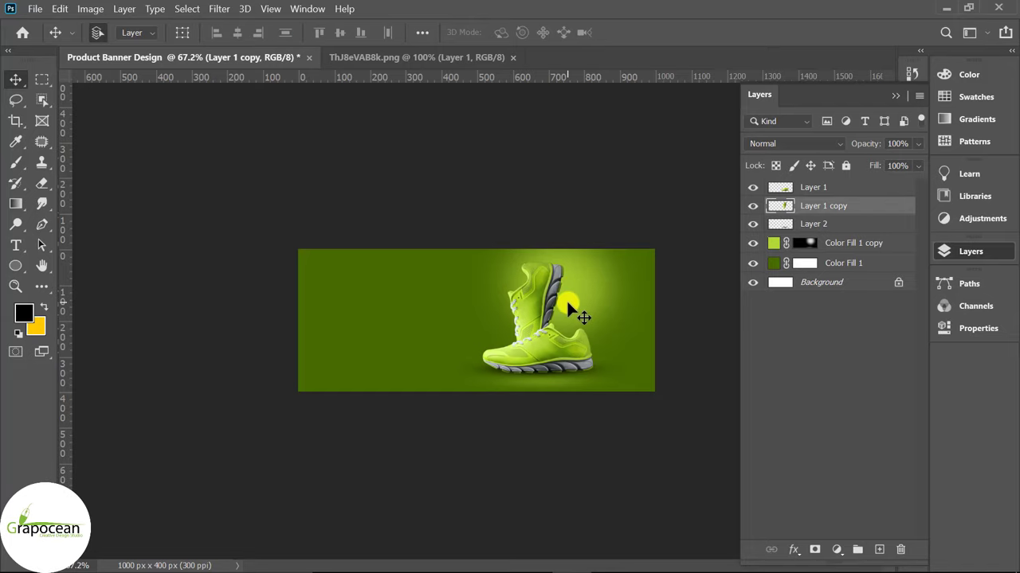
# Rotate Layer 1 copy a further 17.58° and rest it on the lower shoe
pyautogui.scroll(2, 580, 325)
pyautogui.scroll(1, 580, 325)
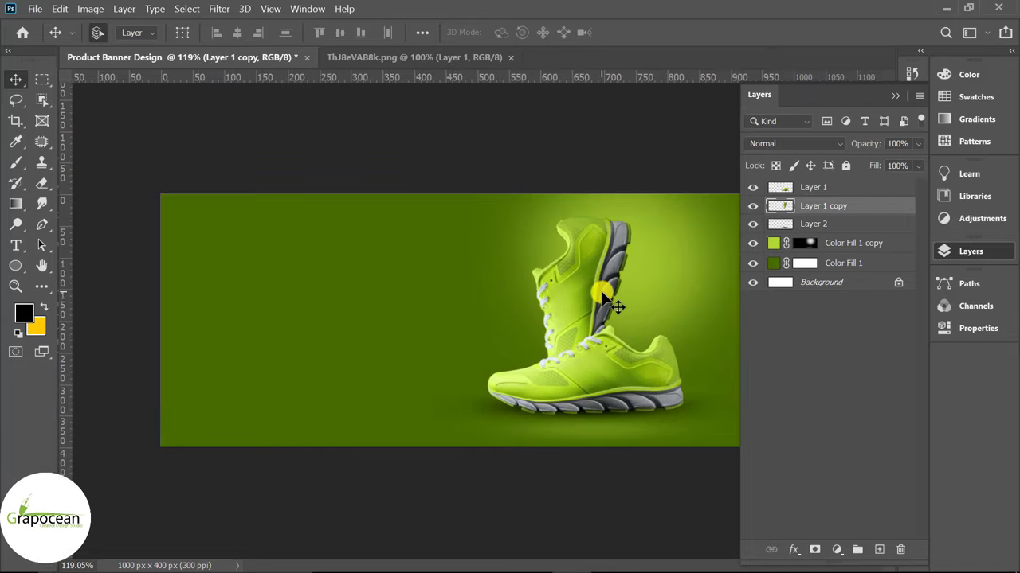
pyautogui.hotkey('ctrl', 't')
pyautogui.moveTo(642, 358); pyautogui.dragTo(618, 446)
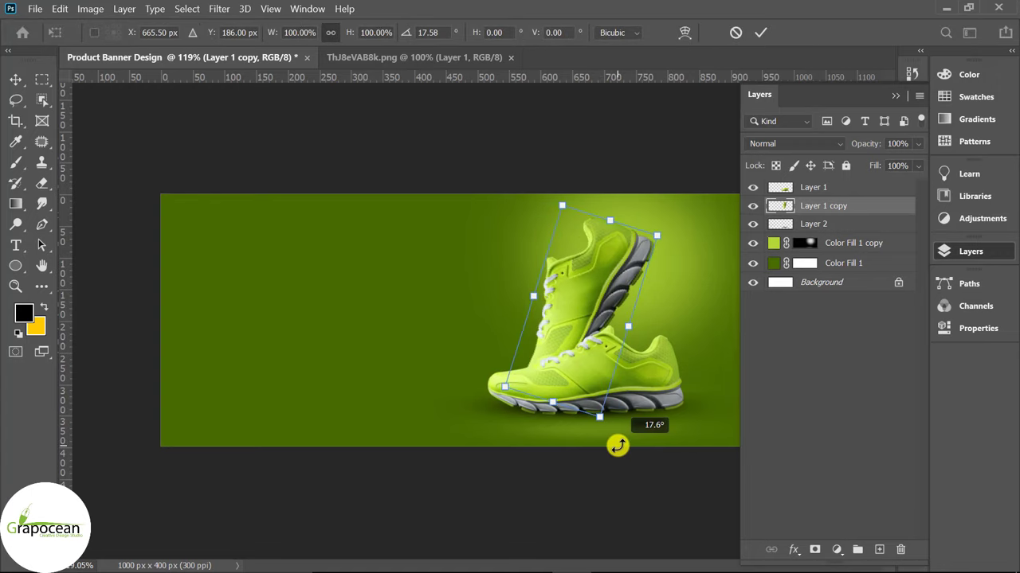
pyautogui.moveTo(578, 304); pyautogui.dragTo(564, 301)
pyautogui.moveTo(552, 307)
pyautogui.mouseDown()
pyautogui.moveTo(485, 304)
pyautogui.moveTo(622, 288)
pyautogui.moveTo(591, 311)
pyautogui.moveTo(556, 307)
pyautogui.moveTo(567, 322)
pyautogui.moveTo(570, 298)
pyautogui.mouseUp()
pyautogui.scroll(-3, 591, 311)
pyautogui.click(762, 32)
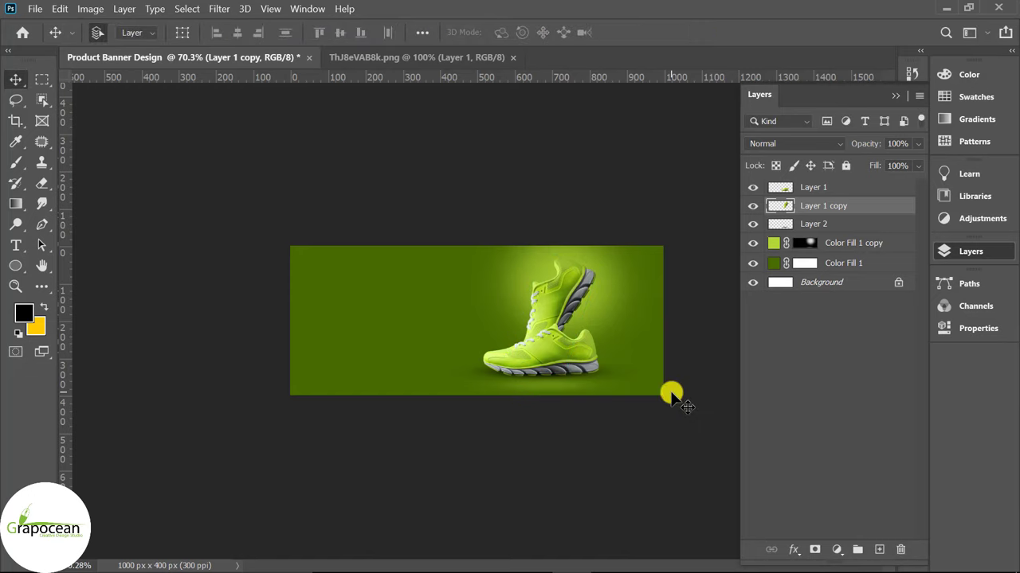
# Duplicate Layer 1 and flip the copy vertically below the front shoe as a reflection
pyautogui.click(847, 191)
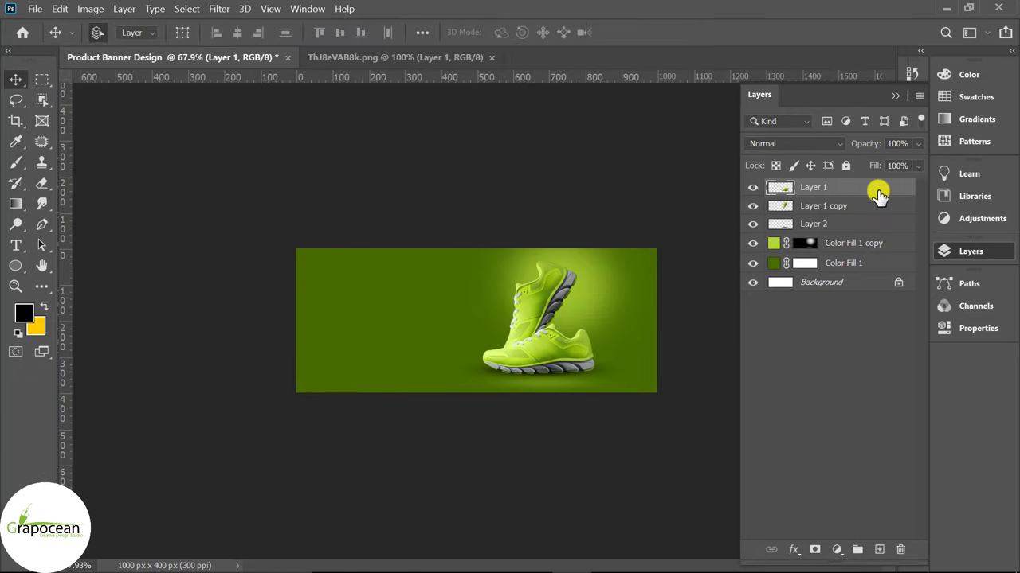
pyautogui.moveTo(889, 193); pyautogui.dragTo(879, 550)
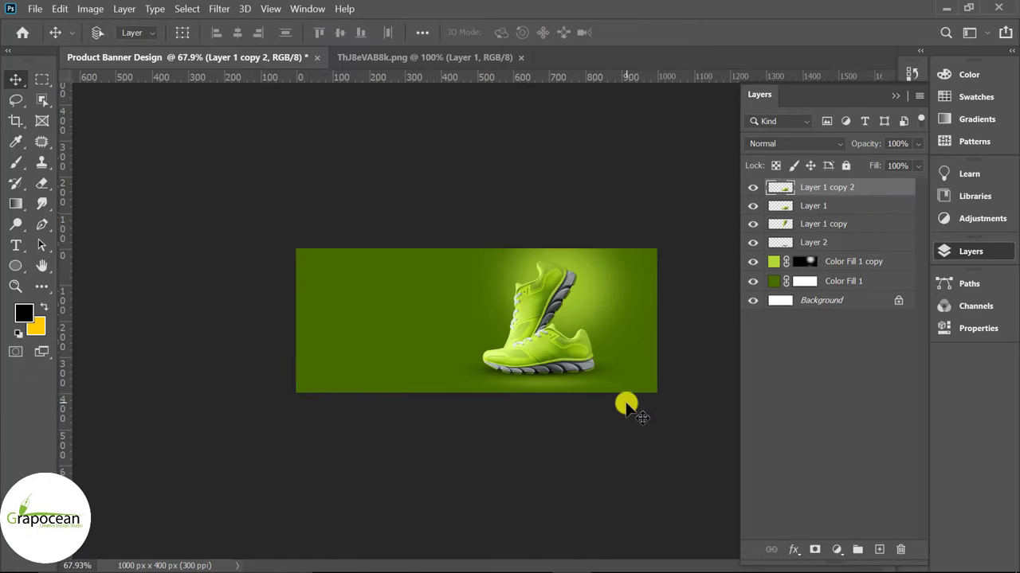
pyautogui.hotkey('ctrl', 't')
pyautogui.moveTo(578, 327); pyautogui.dragTo(577, 481)
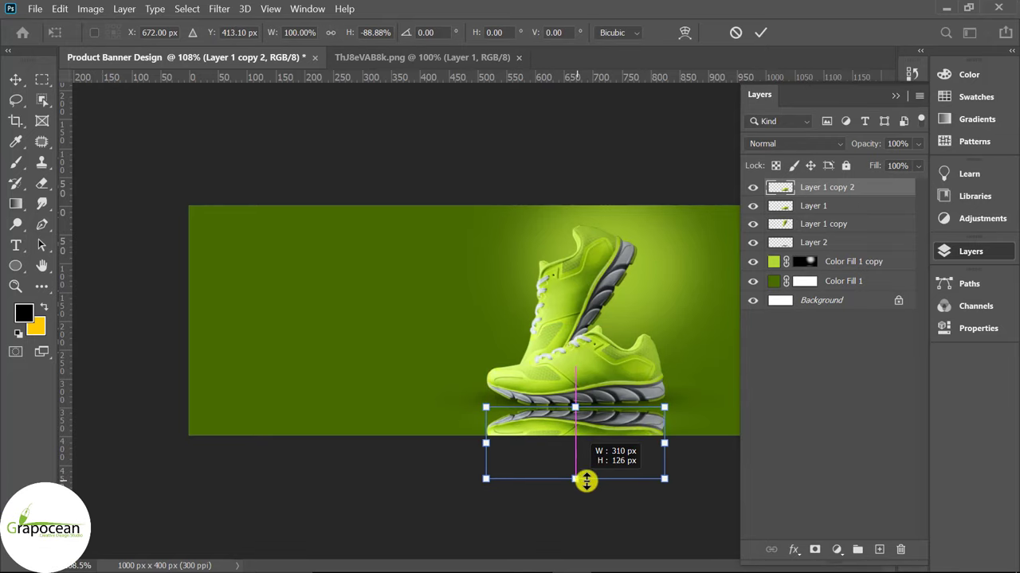
pyautogui.click(760, 32)
pyautogui.hotkey('ctrl', '0')
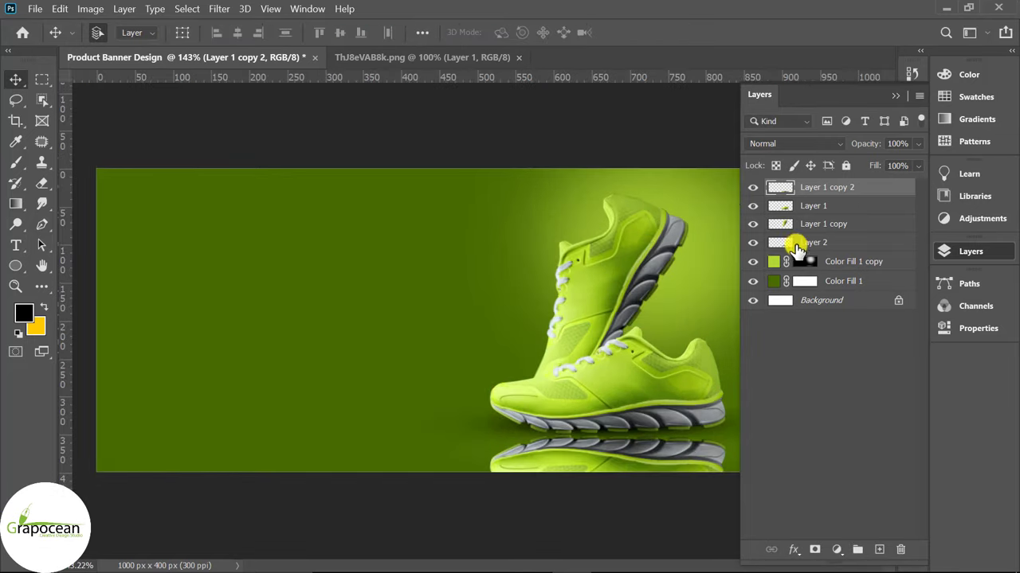
pyautogui.click(752, 187)
pyautogui.click(752, 188)
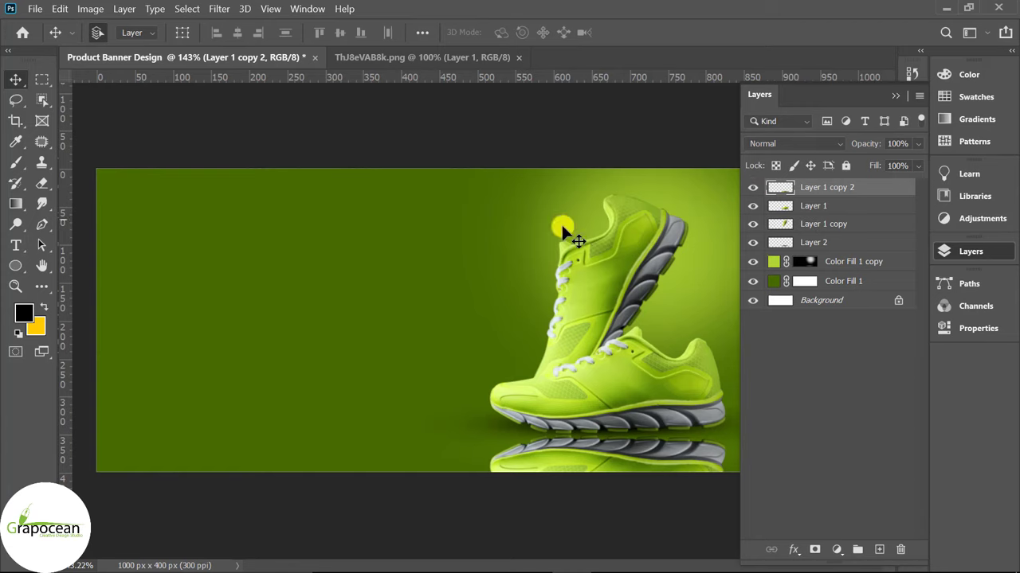
# Start a Puppet Warp on the reflection and pull its right end up to the sole
pyautogui.click(61, 9)
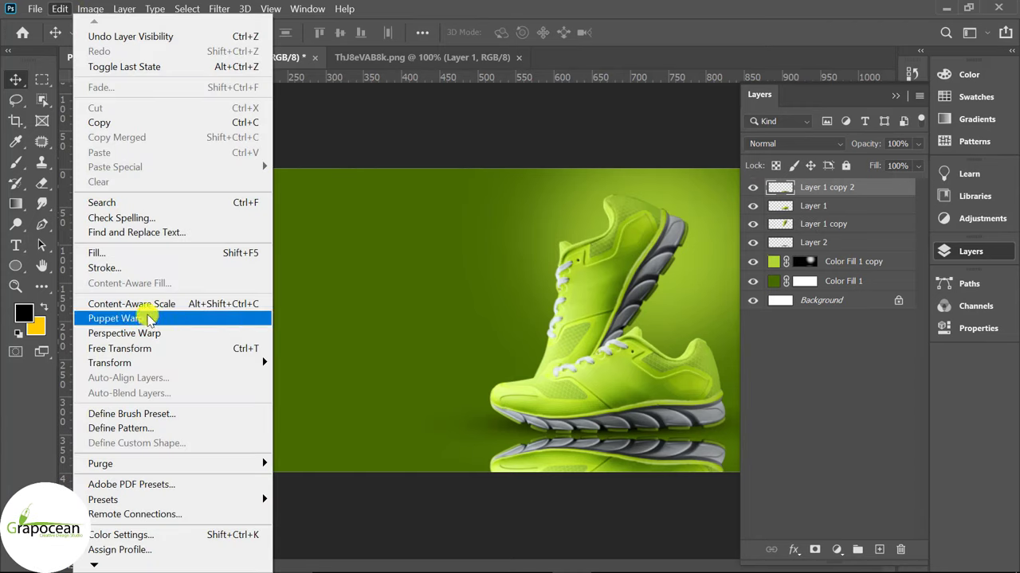
pyautogui.click(149, 320)
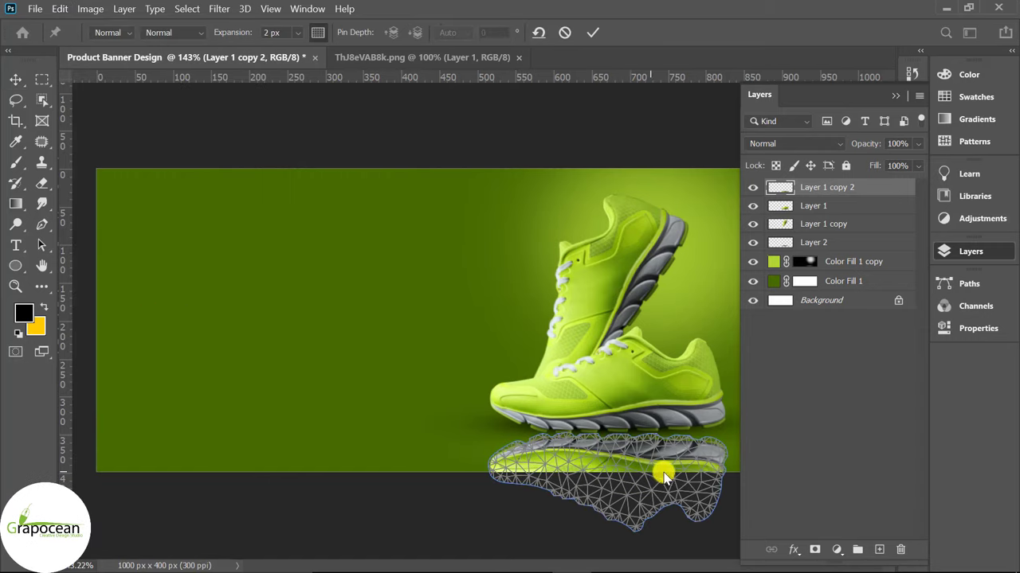
pyautogui.scroll(3, 757, 447)
pyautogui.scroll(2, 697, 446)
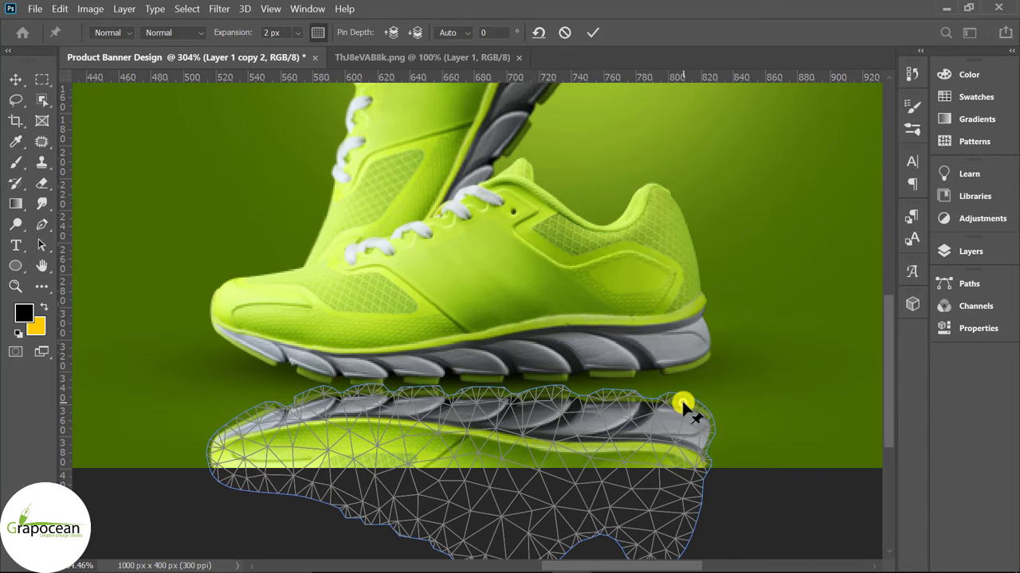
pyautogui.moveTo(682, 402); pyautogui.dragTo(683, 379)
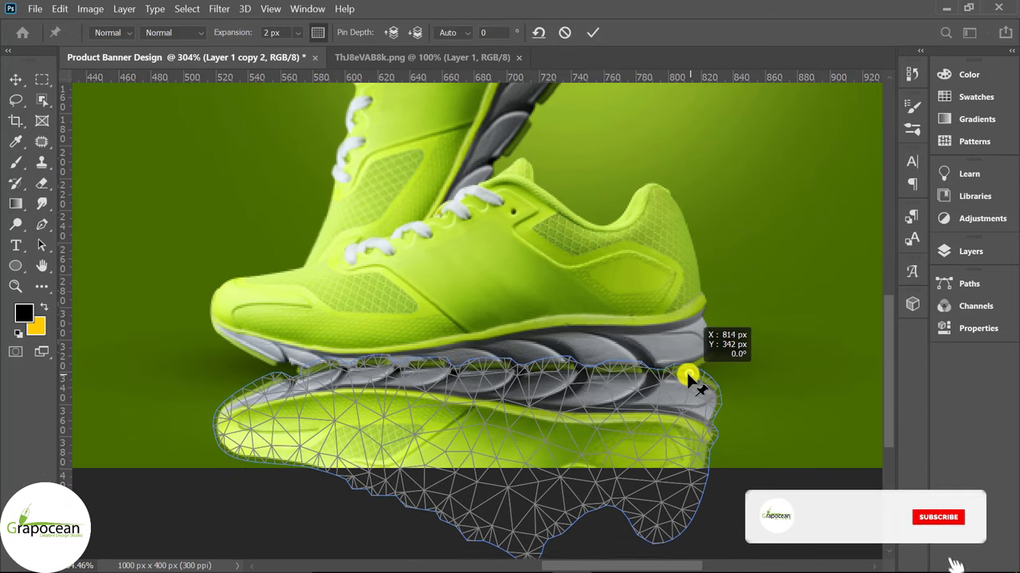
# Pin the reflection's left, middle and right and drag them to hug the sole, then apply the warp
pyautogui.click(302, 377)
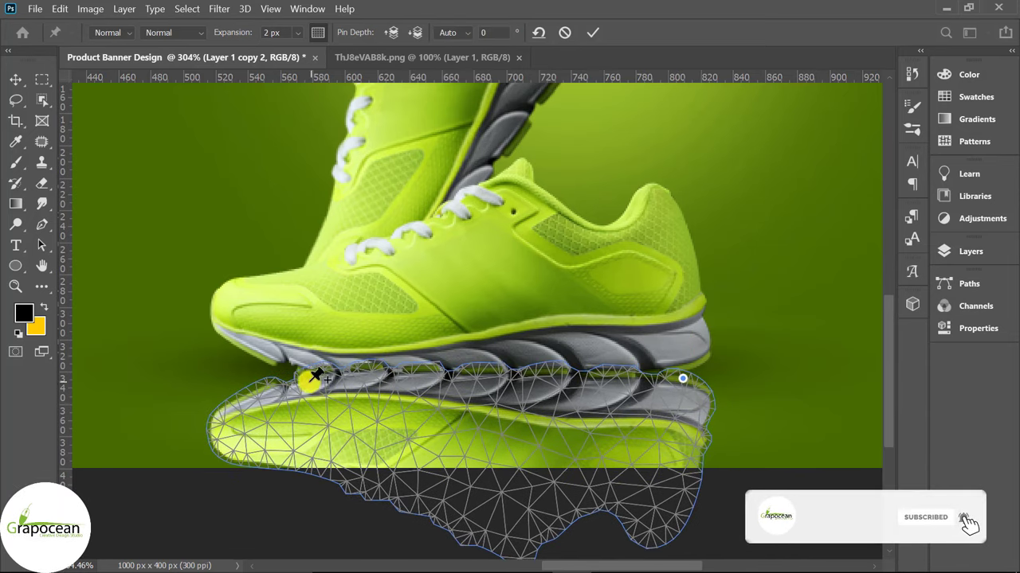
pyautogui.click(482, 373)
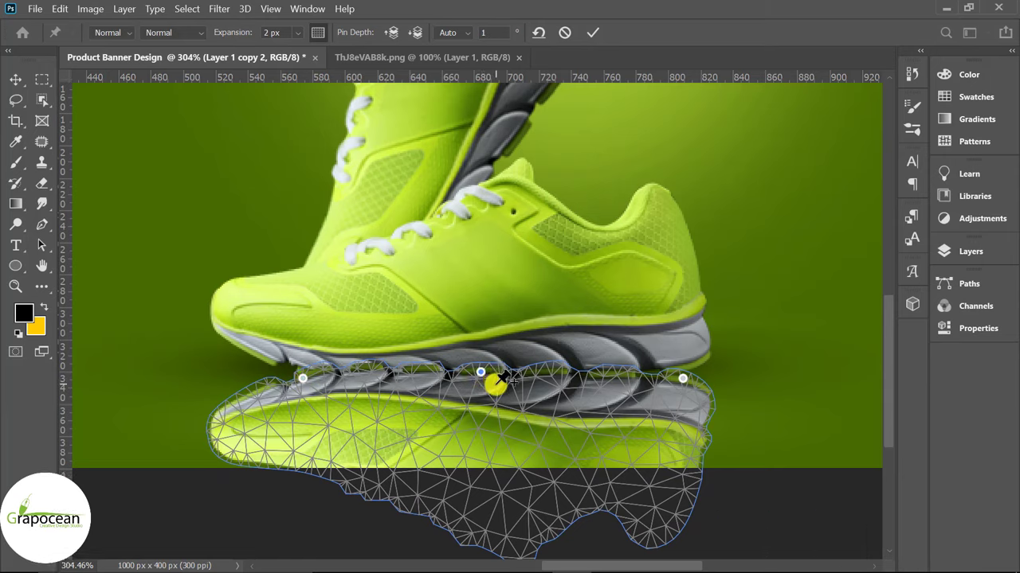
pyautogui.moveTo(482, 377); pyautogui.dragTo(483, 384)
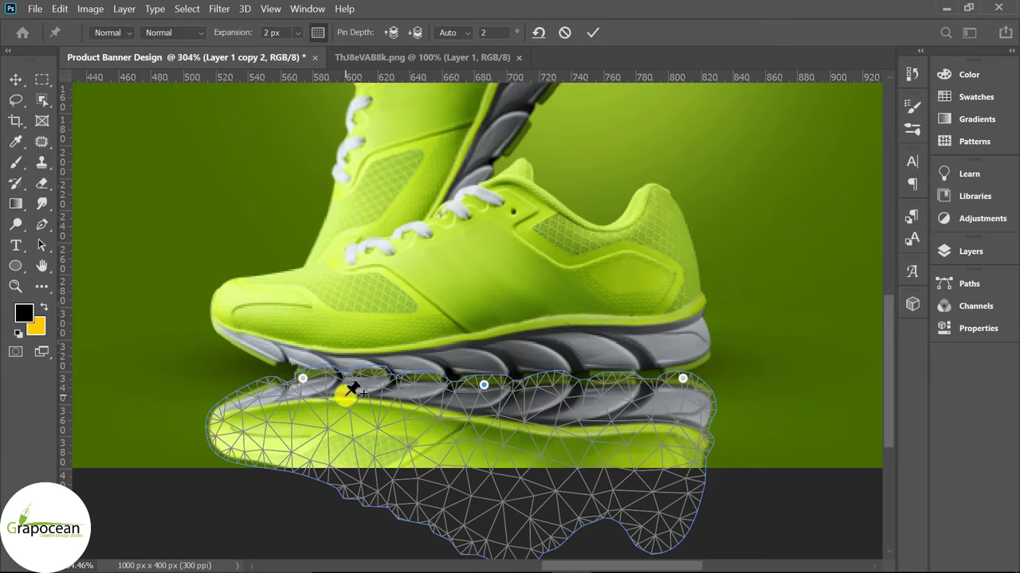
pyautogui.moveTo(239, 390); pyautogui.dragTo(209, 383)
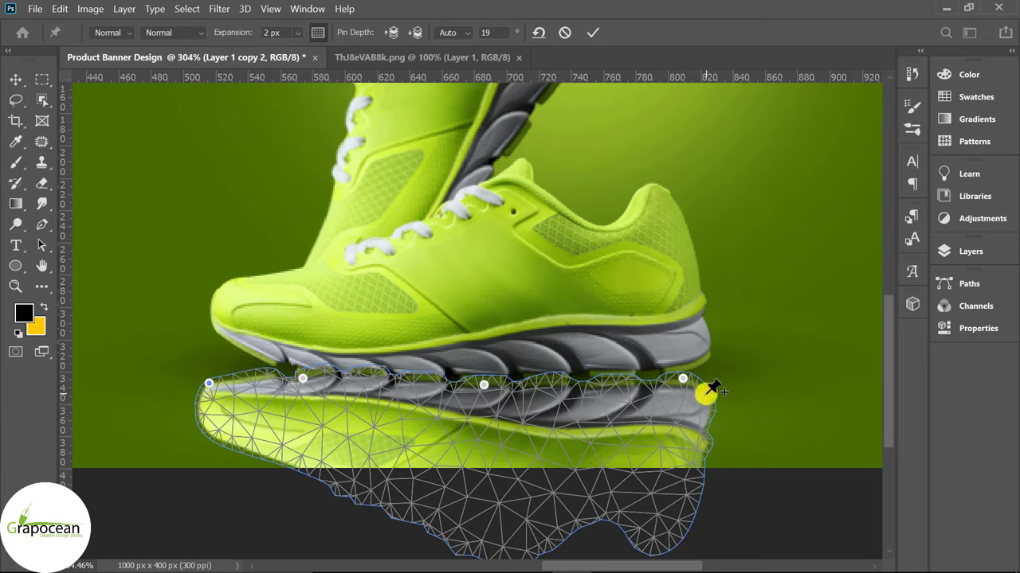
pyautogui.moveTo(711, 389); pyautogui.dragTo(707, 382)
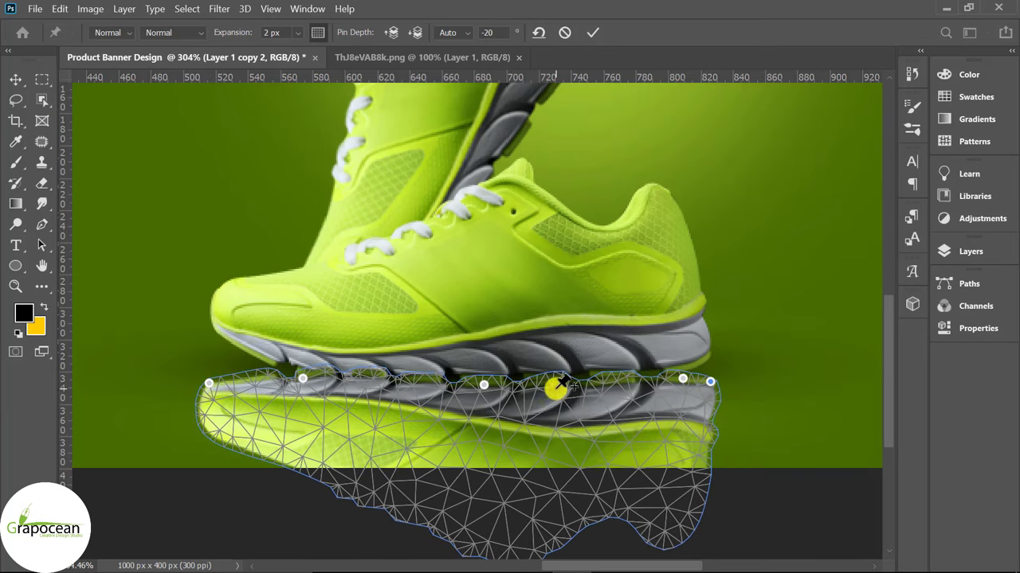
pyautogui.moveTo(555, 387); pyautogui.dragTo(556, 388)
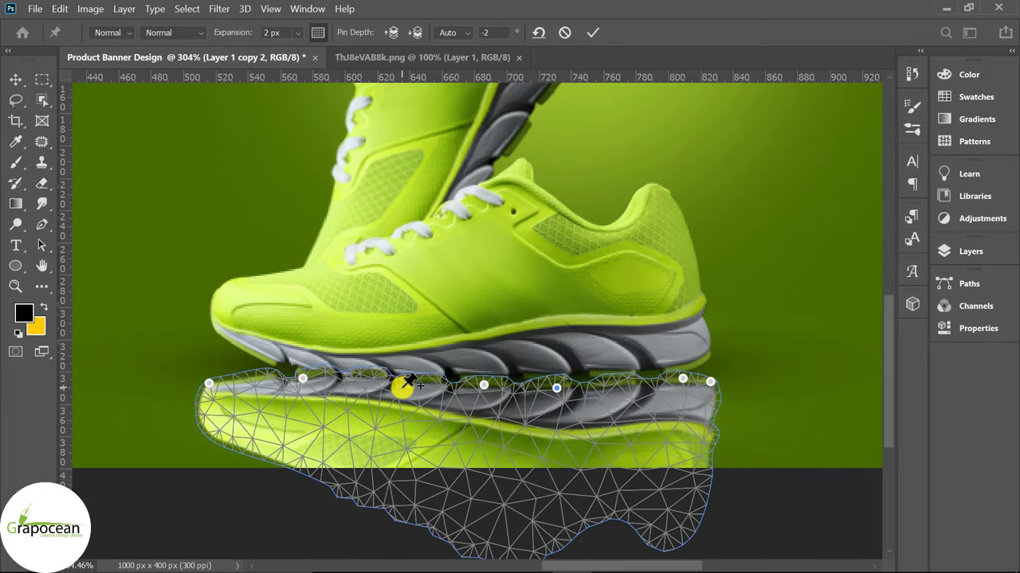
pyautogui.moveTo(401, 388); pyautogui.dragTo(354, 391)
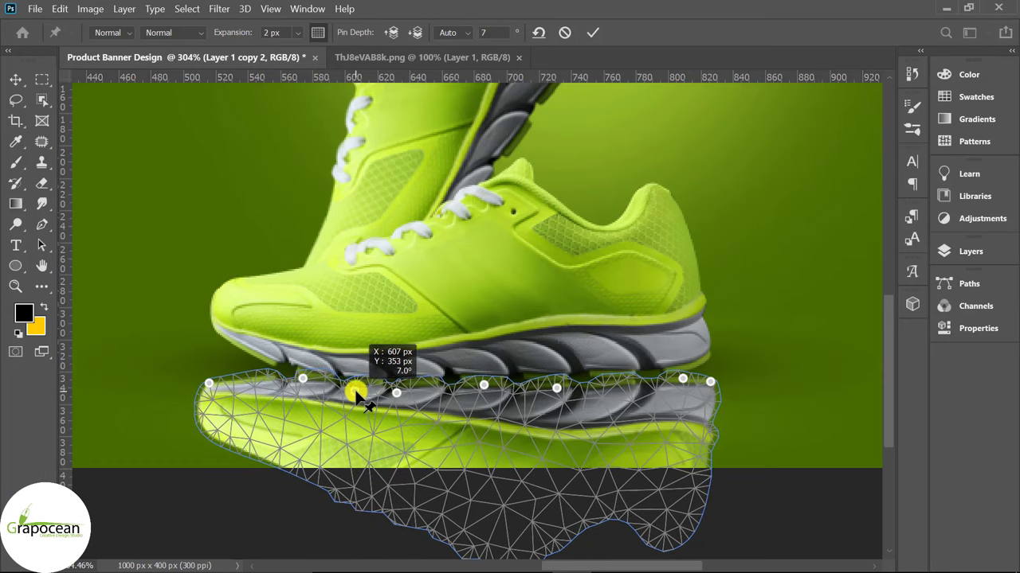
pyautogui.click(16, 83)
pyautogui.press('Return')
pyautogui.scroll(-3, 558, 398)
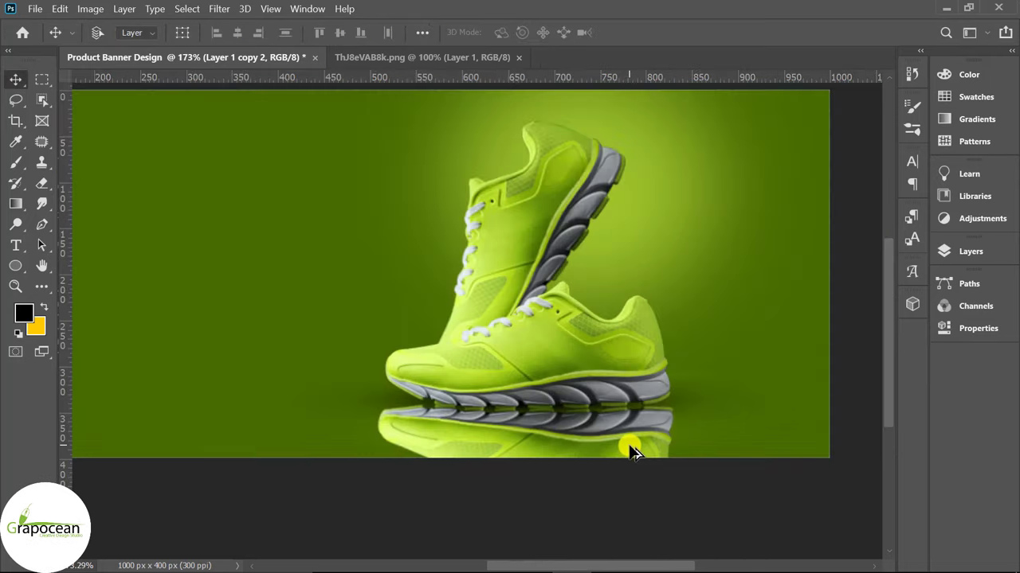
# Add a layer mask to the reflection layer and invert it to hide the reflection
pyautogui.scroll(-2, 629, 449)
pyautogui.click(986, 255)
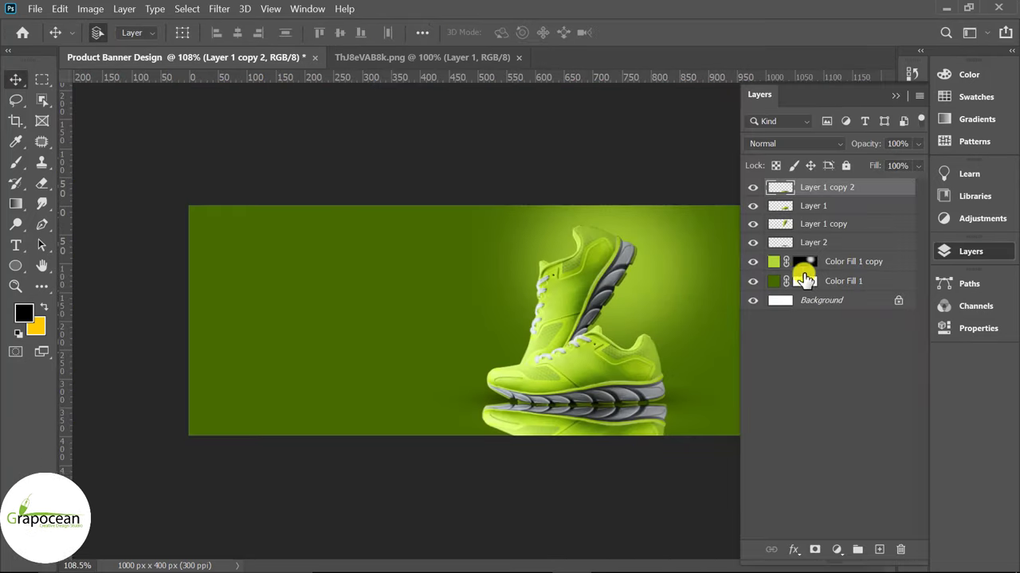
pyautogui.click(814, 550)
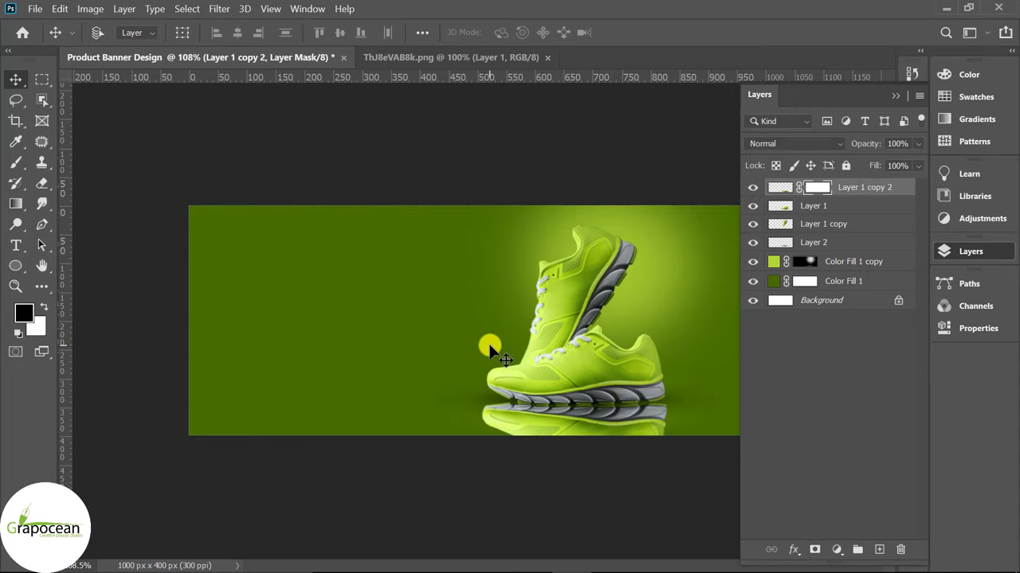
pyautogui.hotkey('ctrl', 'i')
pyautogui.scroll(-2, 311, 405)
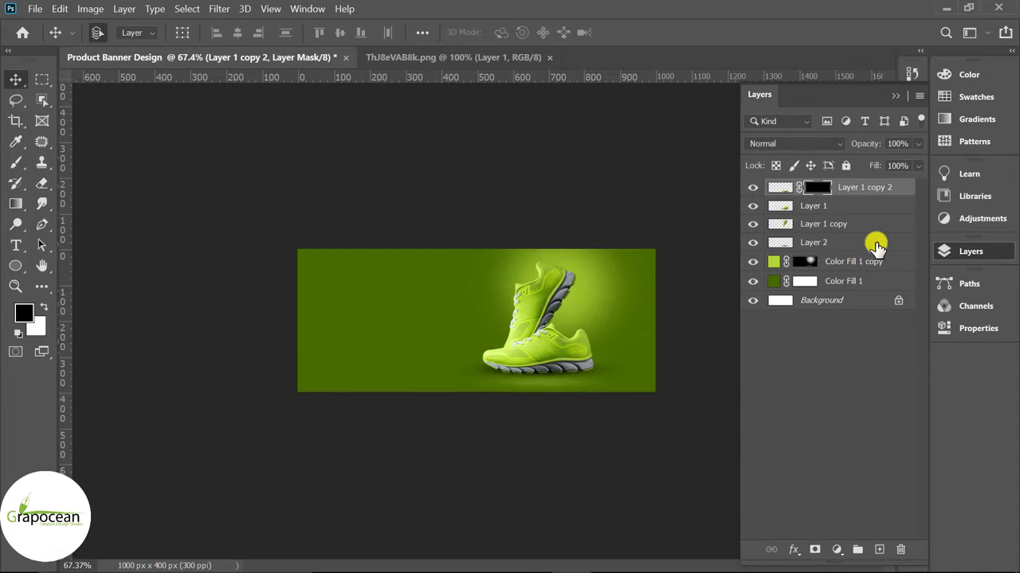
pyautogui.click(898, 95)
# Paint white on the mask with a smaller brush to restore a faint reflection under the sole
pyautogui.scroll(3, 794, 387)
pyautogui.rightClick(18, 156)
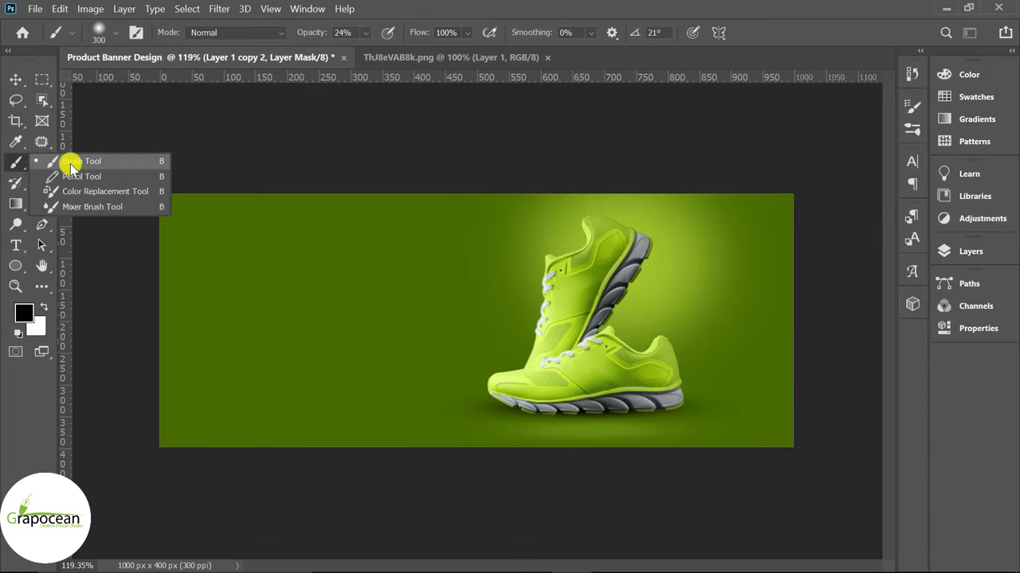
pyautogui.click(75, 162)
pyautogui.click(982, 253)
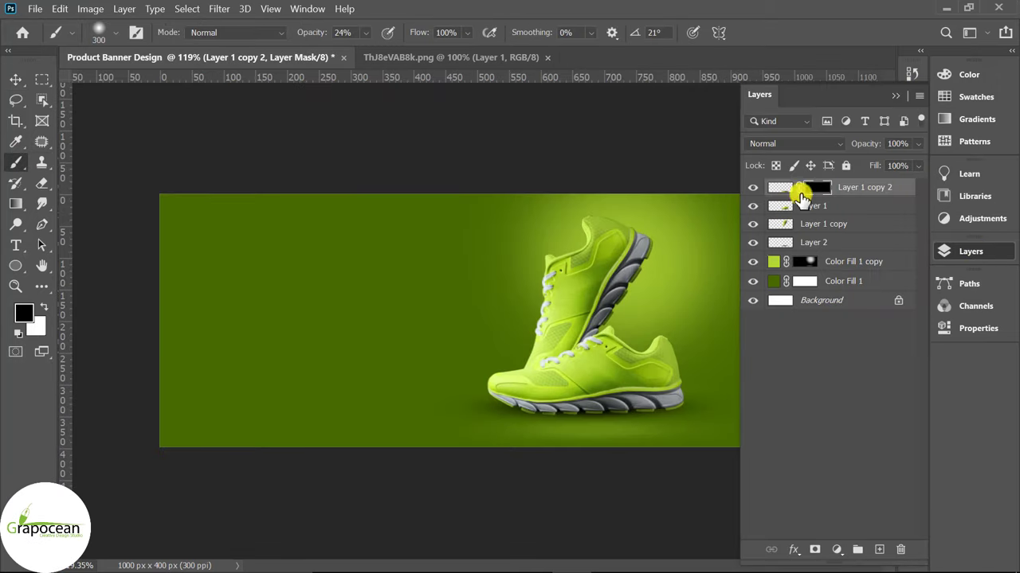
pyautogui.press('[')
pyautogui.press('[')
pyautogui.press('[')
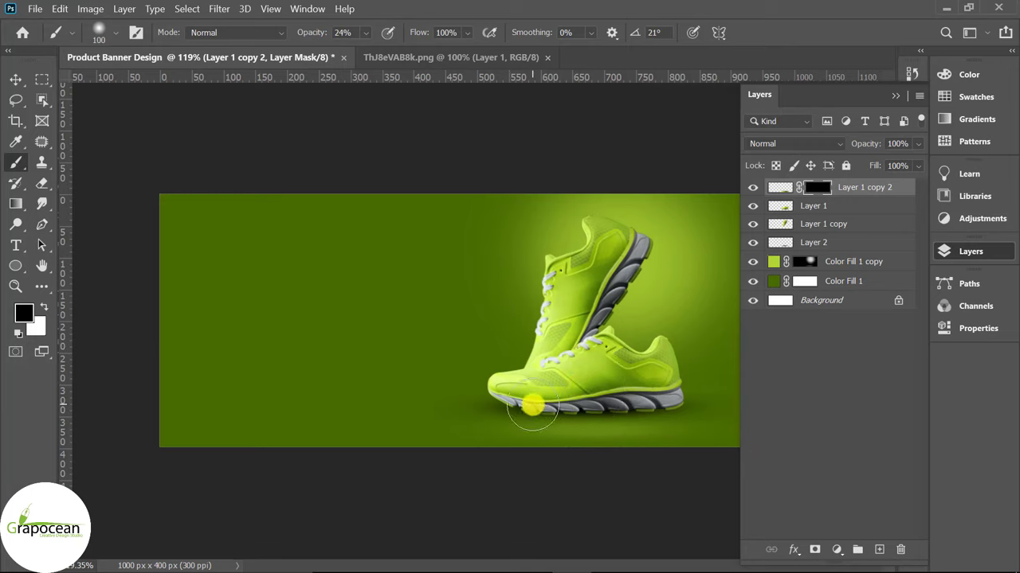
pyautogui.click(44, 307)
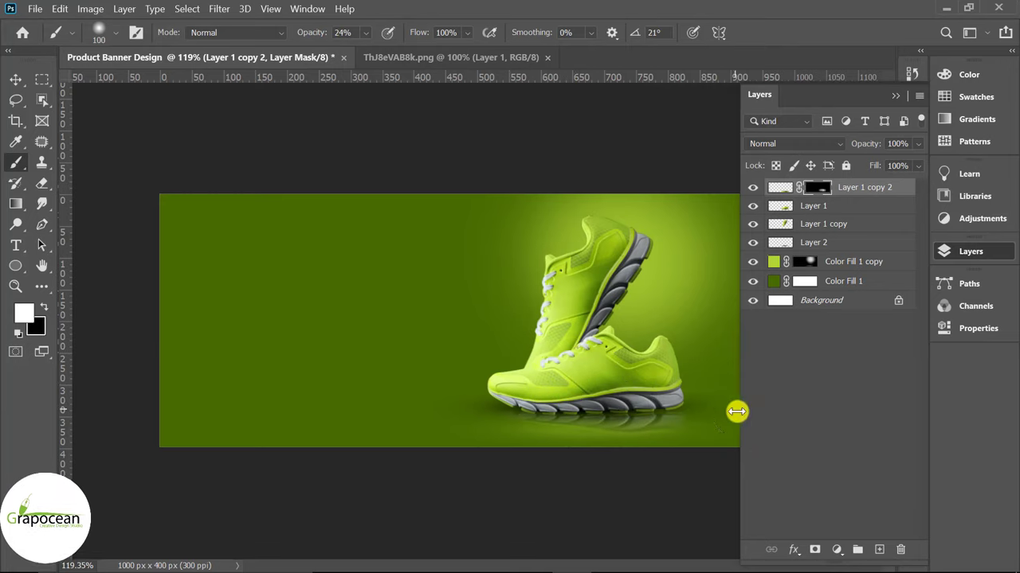
pyautogui.moveTo(625, 408)
pyautogui.mouseDown()
pyautogui.moveTo(507, 404)
pyautogui.moveTo(652, 472)
pyautogui.mouseUp()
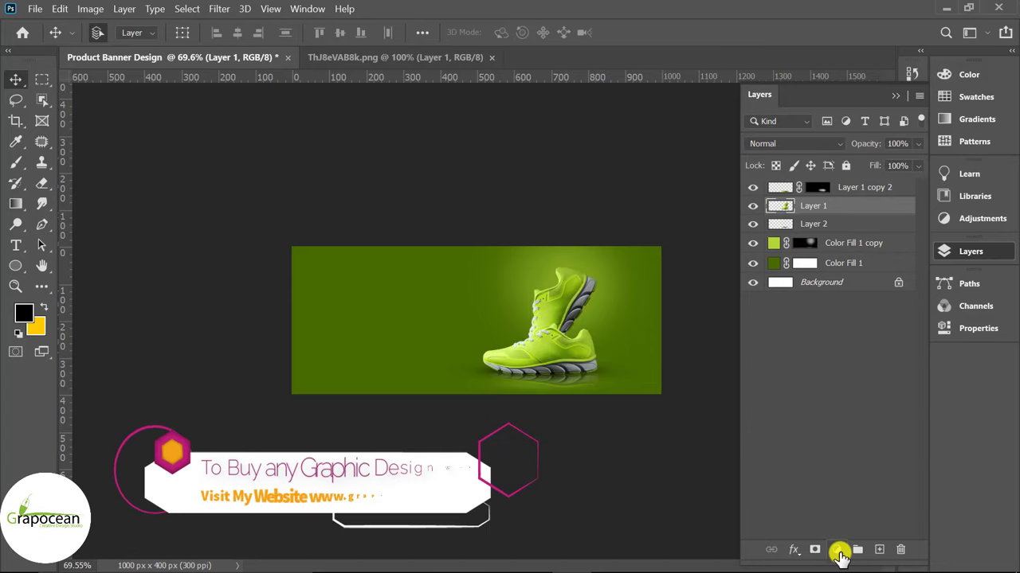
# Add a black (000000) Solid Color fill layer above the shoe
pyautogui.click(836, 549)
pyautogui.click(851, 269)
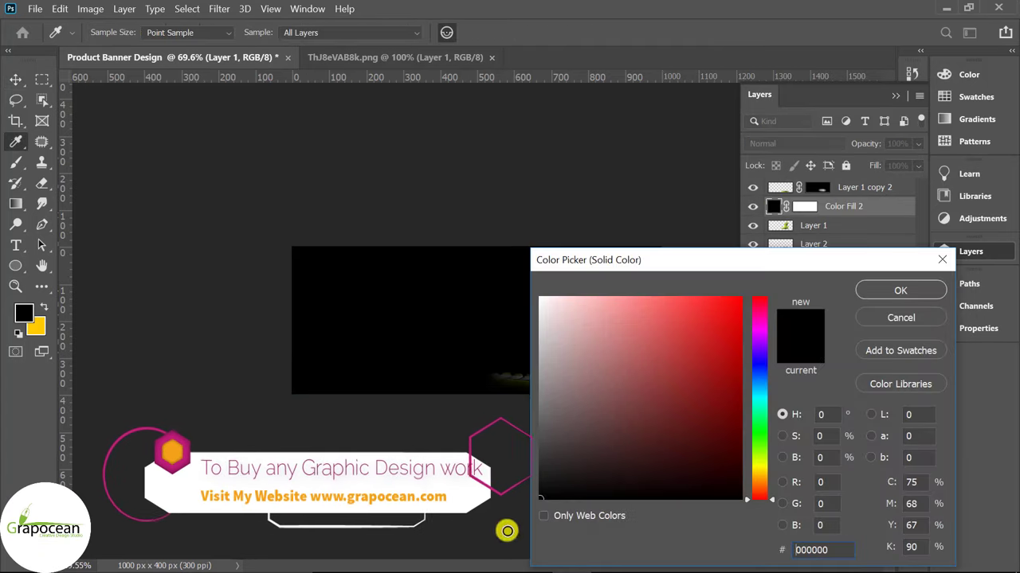
pyautogui.click(900, 291)
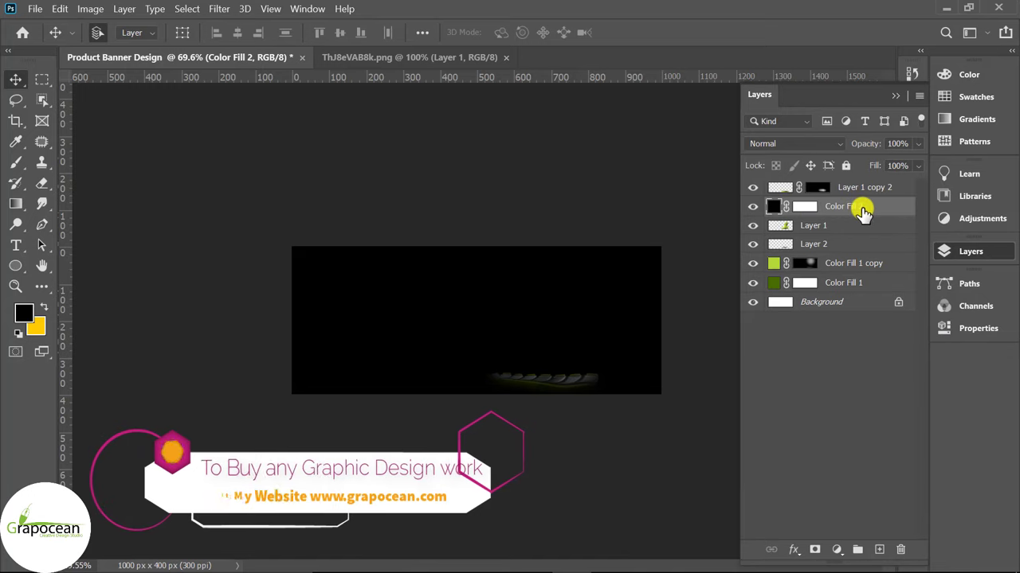
pyautogui.rightClick(860, 209)
pyautogui.click(704, 29)
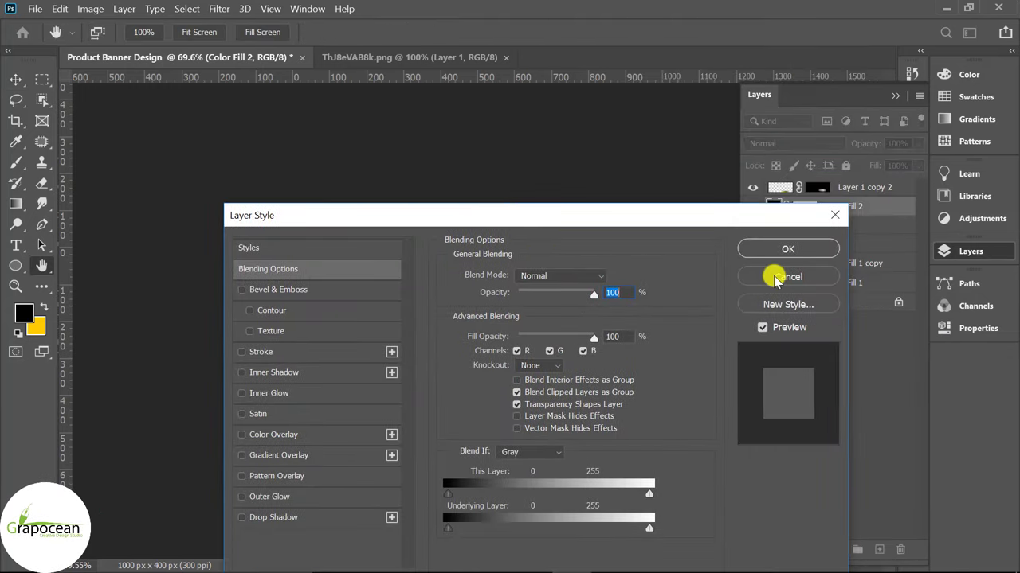
pyautogui.click(777, 272)
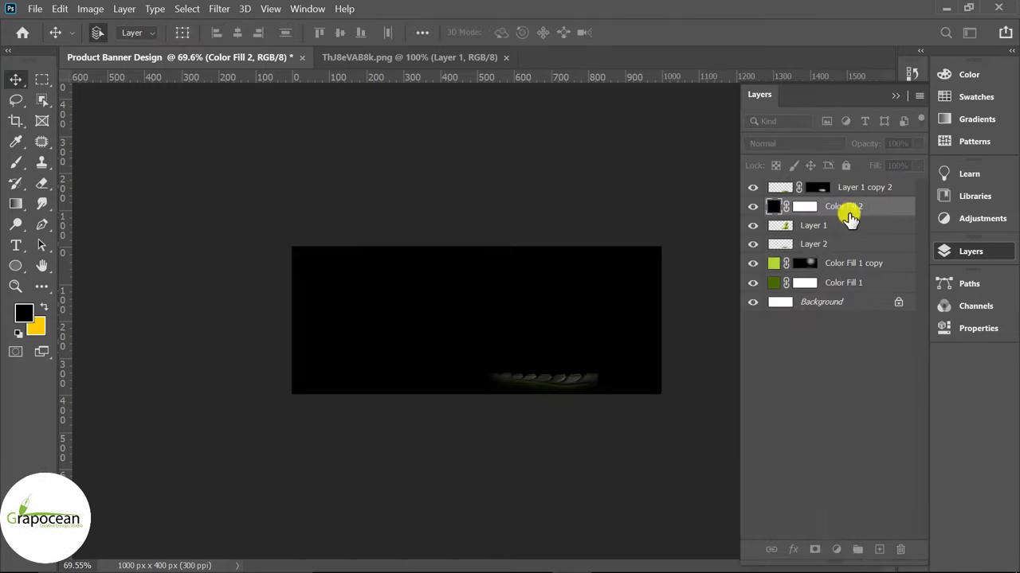
# Clip the black fill to the shoe layer and bring up its Blending Options
pyautogui.rightClick(851, 212)
pyautogui.click(661, 317)
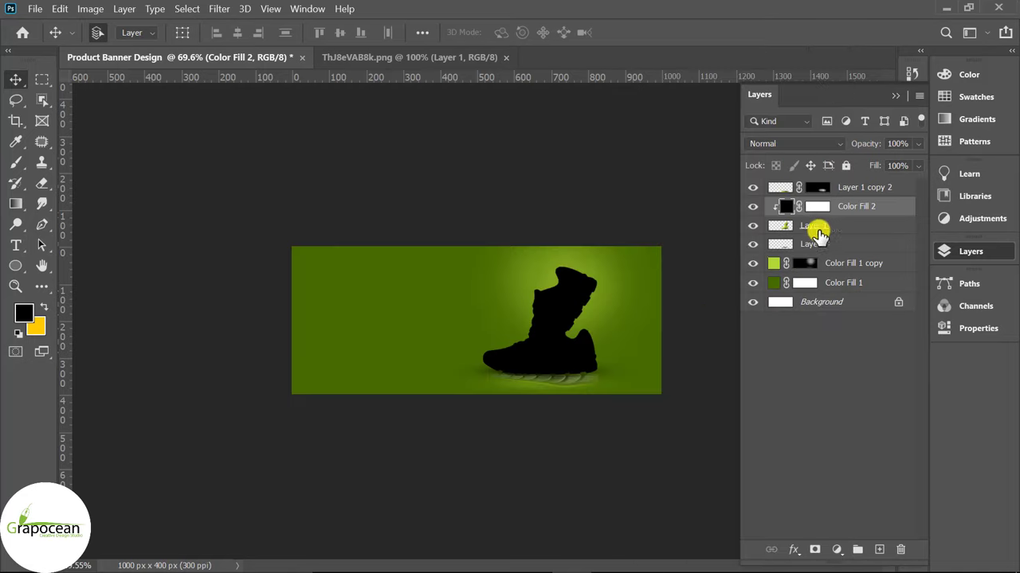
pyautogui.rightClick(865, 208)
pyautogui.click(732, 31)
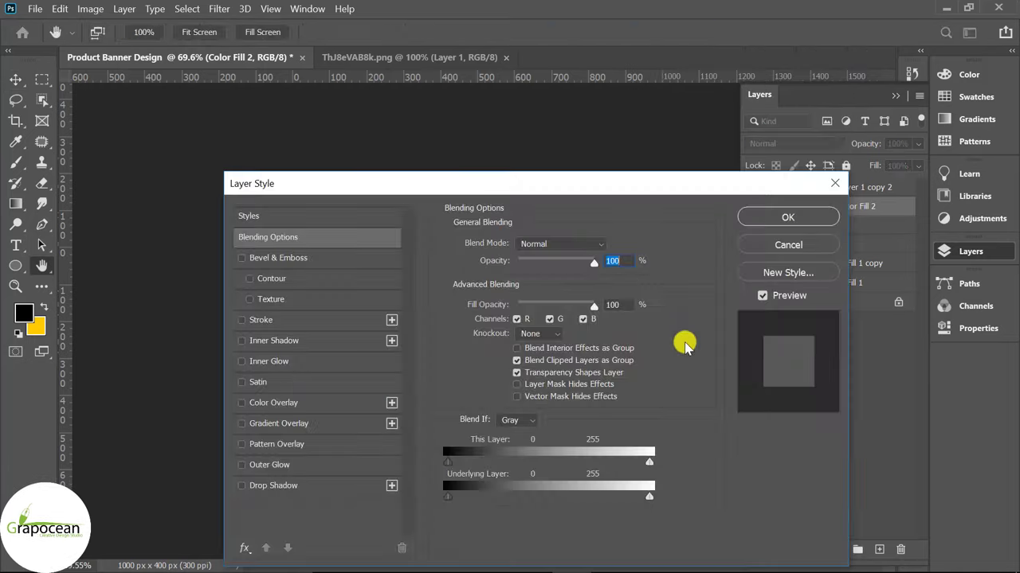
# Drag the Blend If sliders so the black fill only darkens the shoe's shadows, and confirm
pyautogui.click(283, 423)
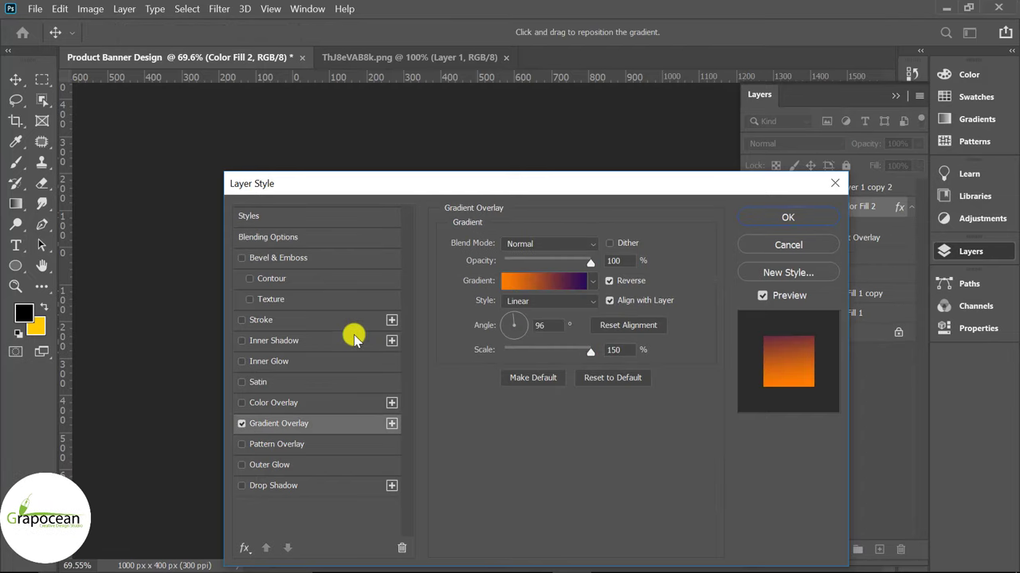
pyautogui.click(242, 423)
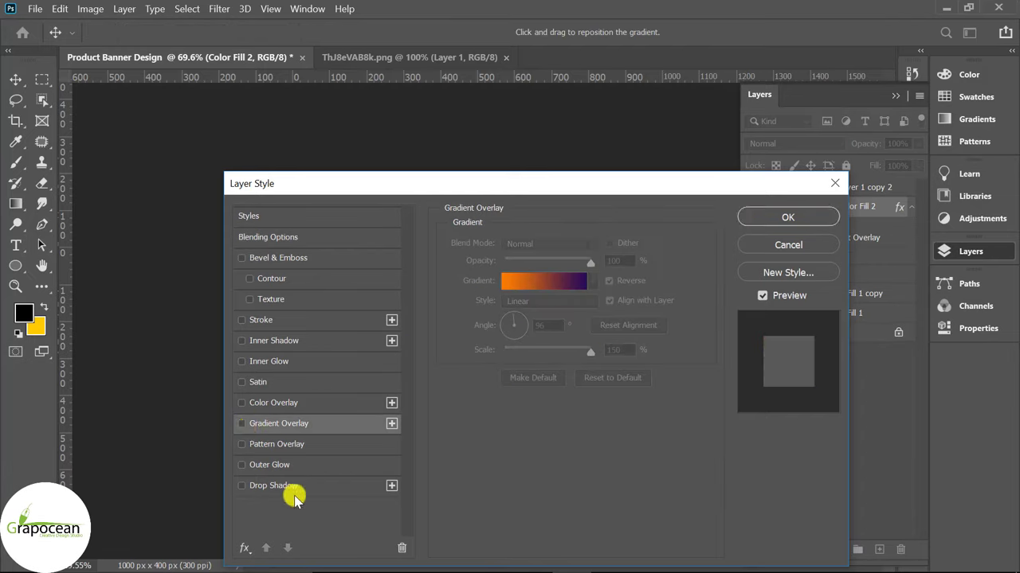
pyautogui.click(312, 235)
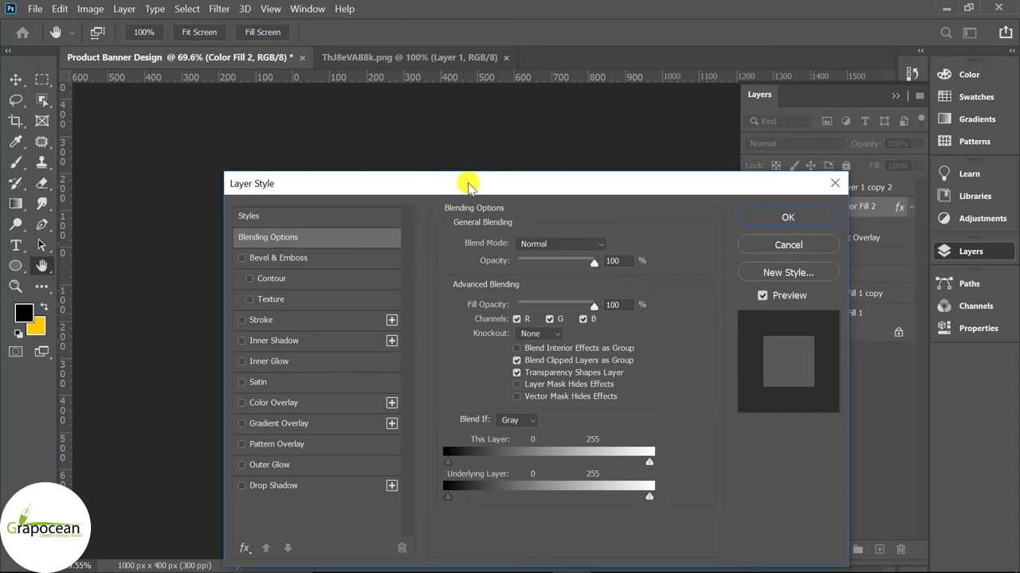
pyautogui.moveTo(468, 185); pyautogui.dragTo(103, 138)
pyautogui.moveTo(284, 452); pyautogui.dragTo(87, 451)
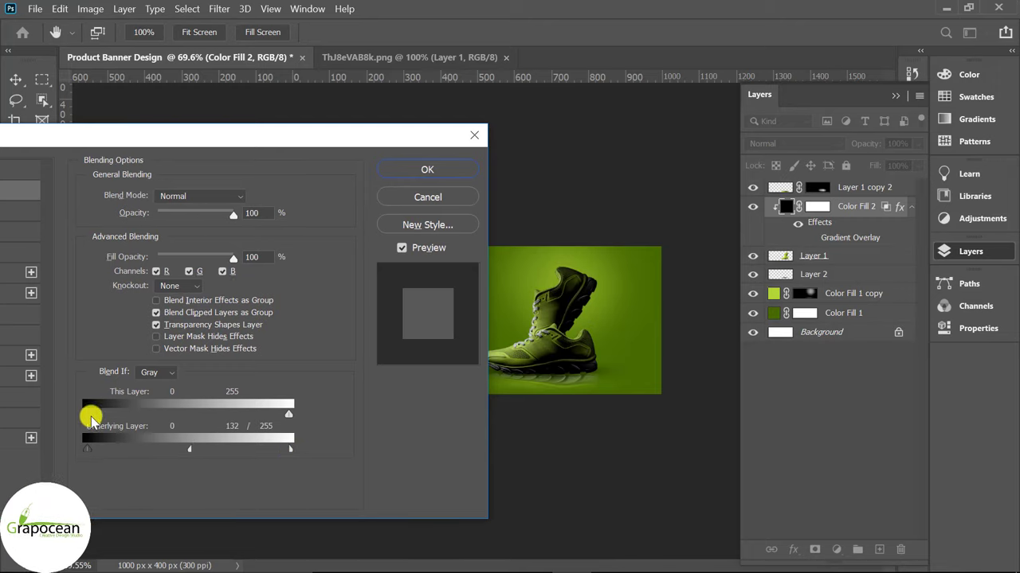
pyautogui.moveTo(87, 415)
pyautogui.mouseDown()
pyautogui.moveTo(107, 420)
pyautogui.moveTo(68, 422)
pyautogui.moveTo(86, 413)
pyautogui.moveTo(110, 422)
pyautogui.moveTo(92, 418)
pyautogui.mouseUp()
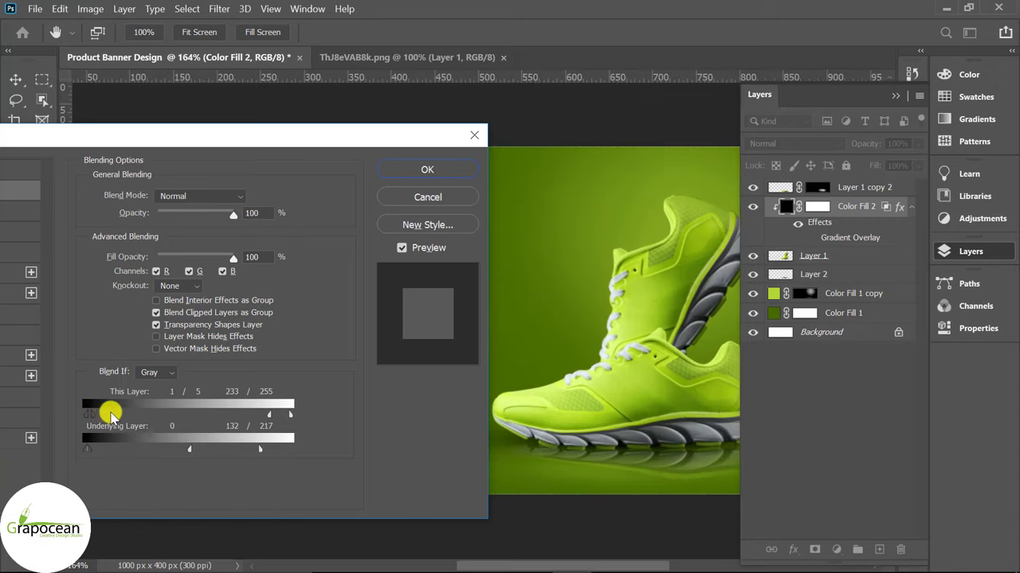
pyautogui.moveTo(92, 415)
pyautogui.mouseDown()
pyautogui.moveTo(69, 423)
pyautogui.moveTo(88, 427)
pyautogui.moveTo(90, 415)
pyautogui.mouseUp()
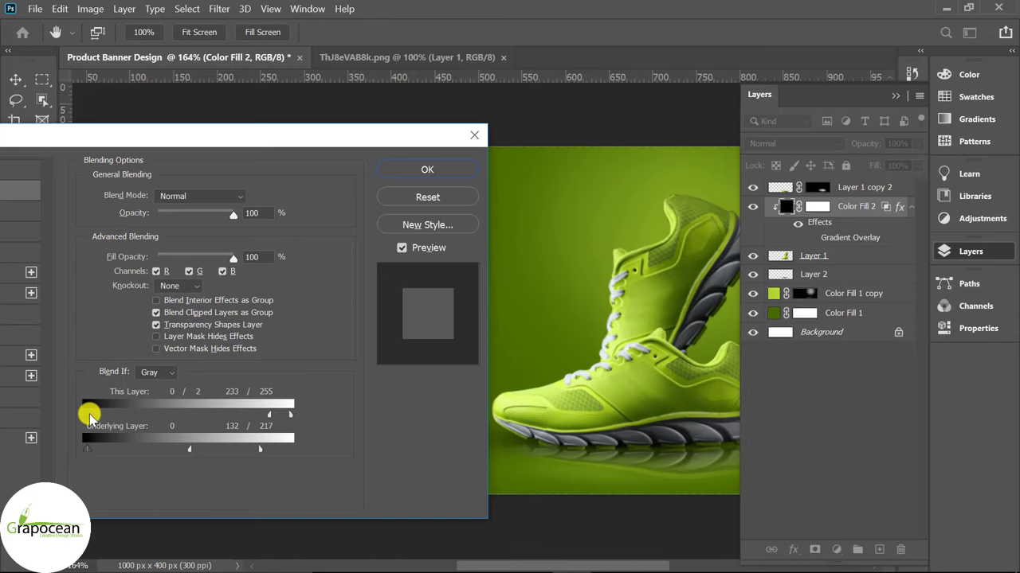
pyautogui.click(427, 170)
# Toggle the Color Fill 2 layer on and off to compare the shoe with and without it
pyautogui.scroll(-3, 462, 416)
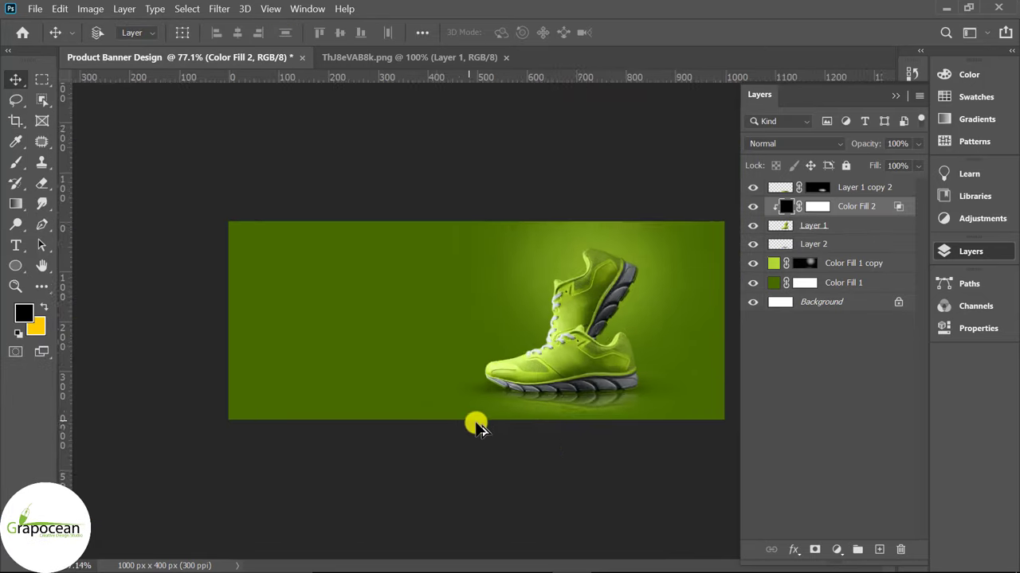
pyautogui.scroll(-2, 478, 421)
pyautogui.click(754, 212)
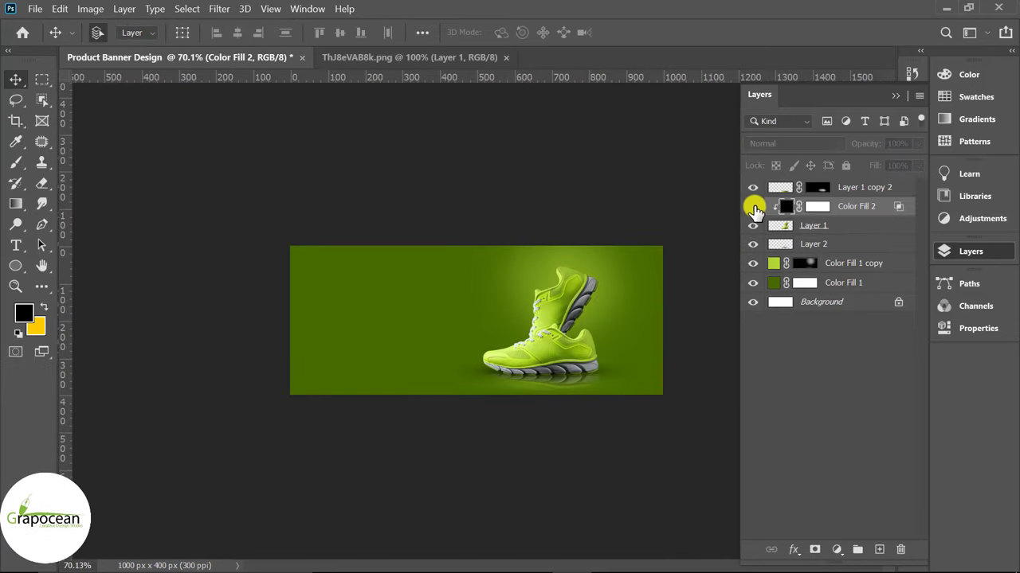
pyautogui.click(754, 210)
pyautogui.click(753, 208)
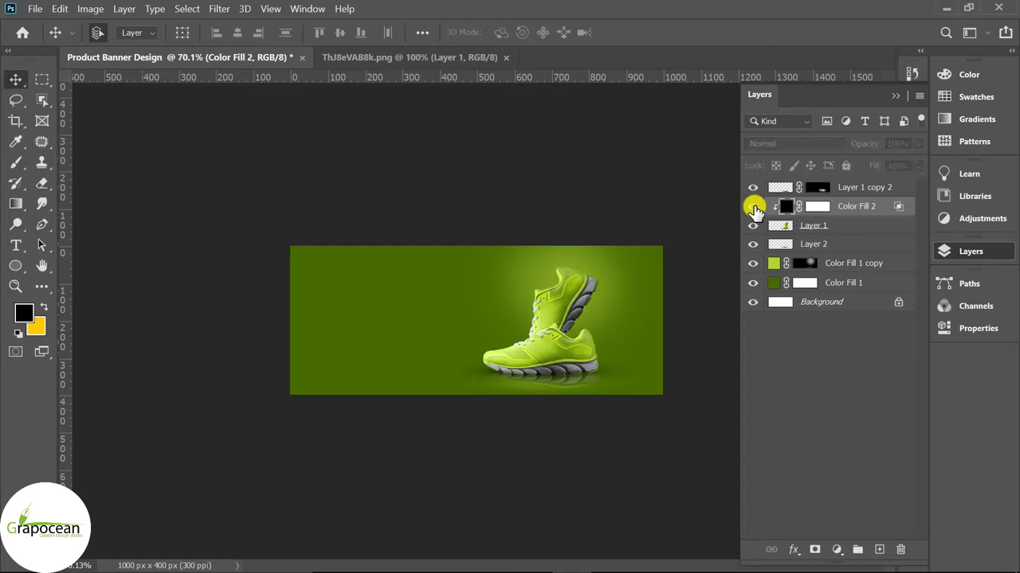
pyautogui.click(754, 208)
pyautogui.click(753, 207)
pyautogui.click(754, 207)
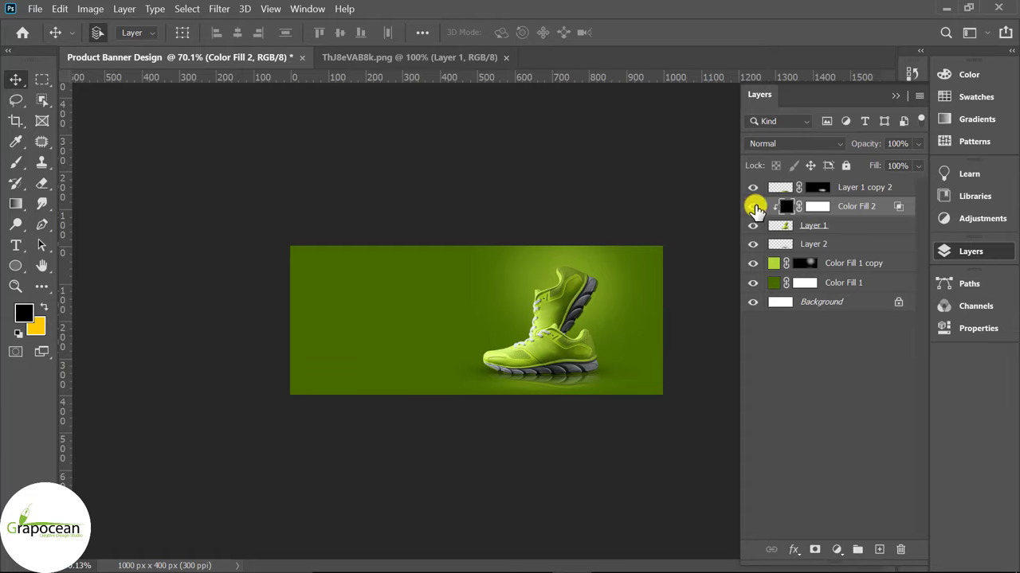
pyautogui.click(754, 208)
pyautogui.click(753, 209)
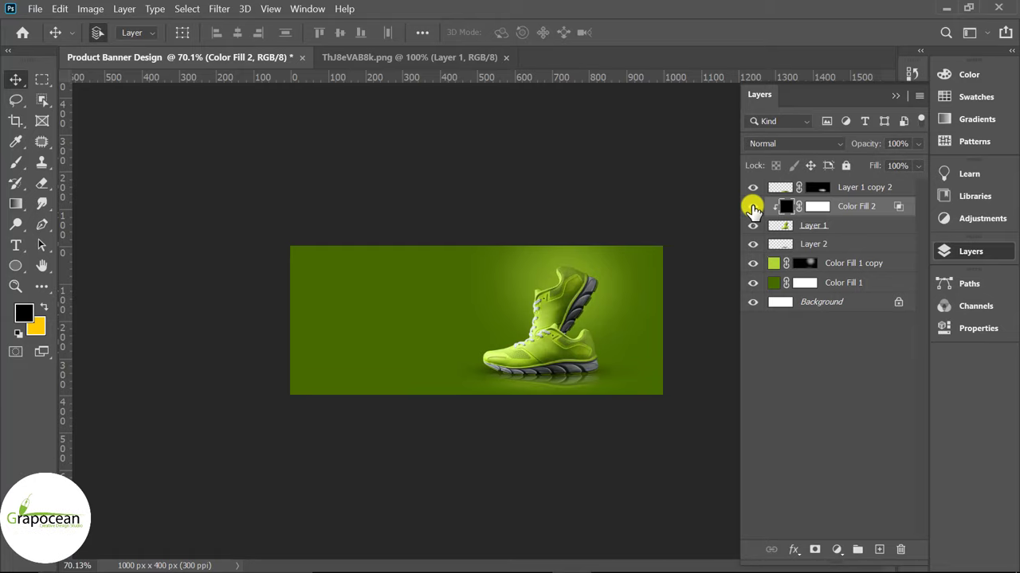
pyautogui.click(752, 209)
pyautogui.click(751, 209)
# With a size 70 brush, mask the dark fill off the shoe's laces, toe, heel and top
pyautogui.click(818, 207)
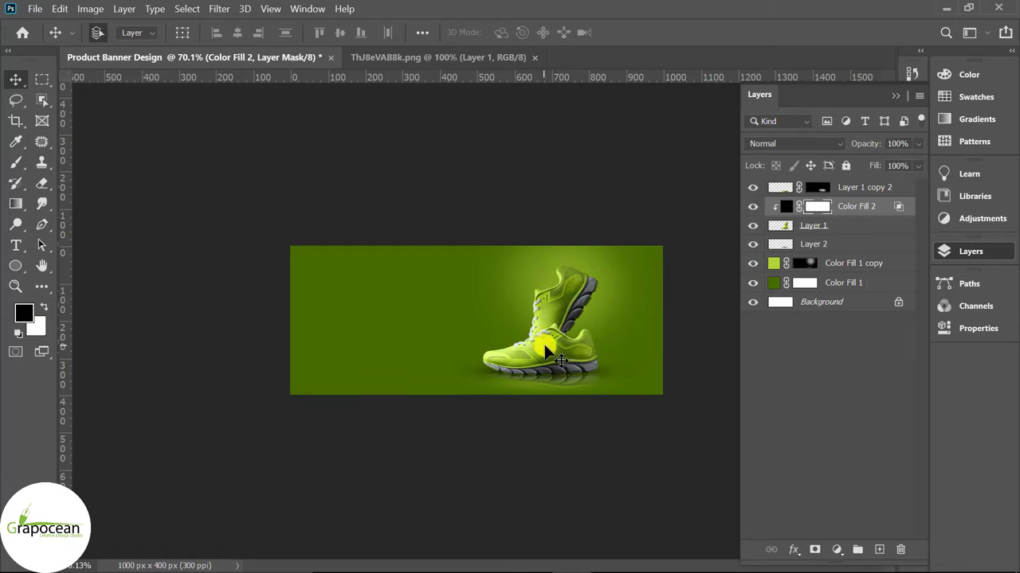
pyautogui.keyDown('alt'); pyautogui.scroll(2, 554, 362); pyautogui.keyUp('alt')
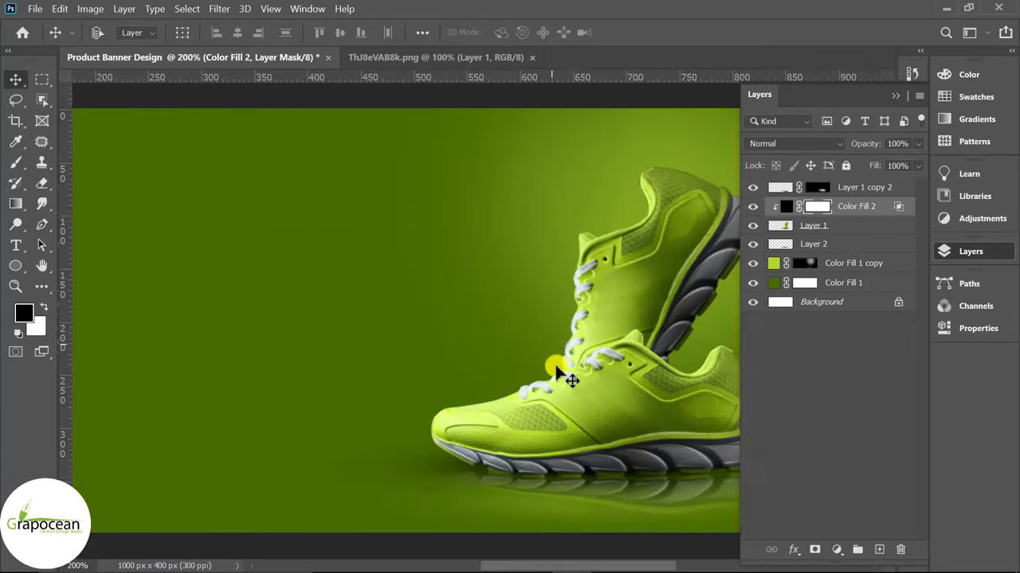
pyautogui.click(15, 162)
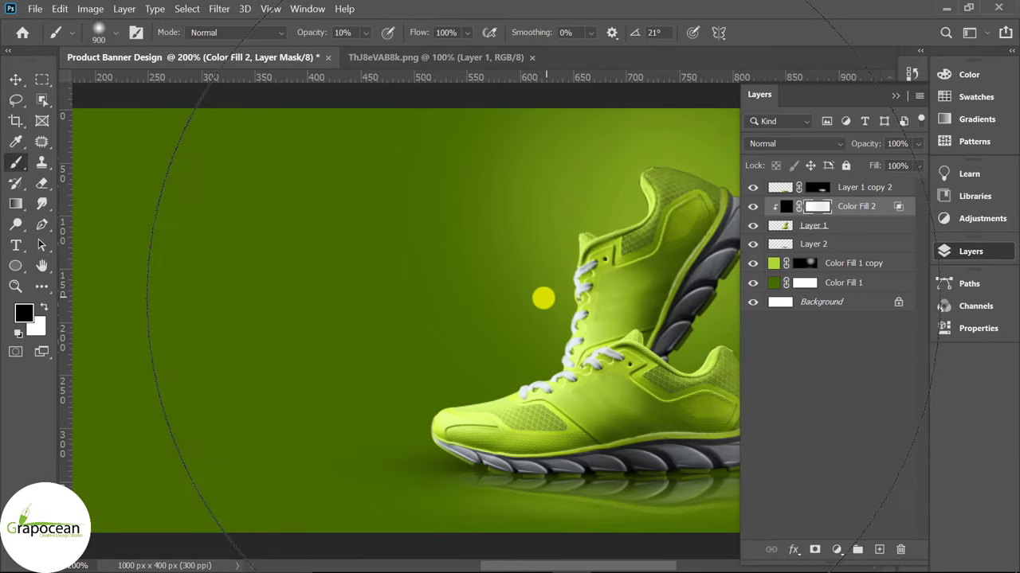
pyautogui.press('[')
pyautogui.press('[')
pyautogui.press('[')
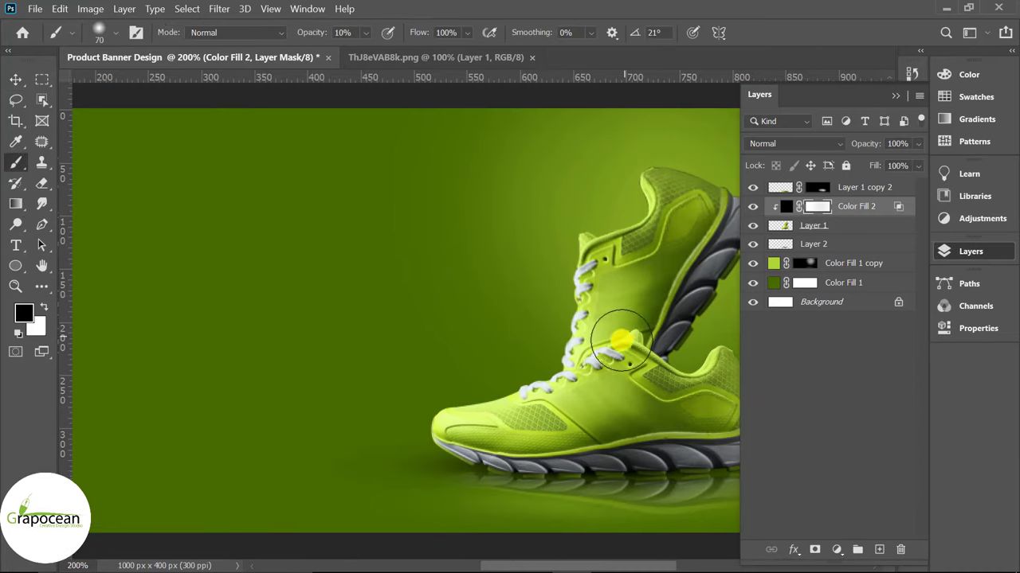
pyautogui.moveTo(621, 341); pyautogui.dragTo(553, 405)
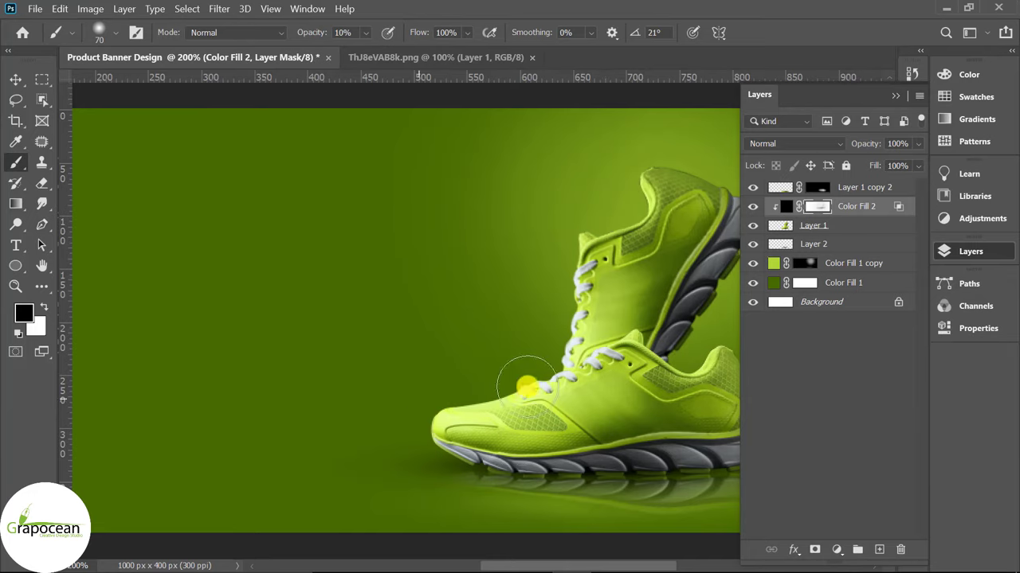
pyautogui.scroll(-2, 681, 362)
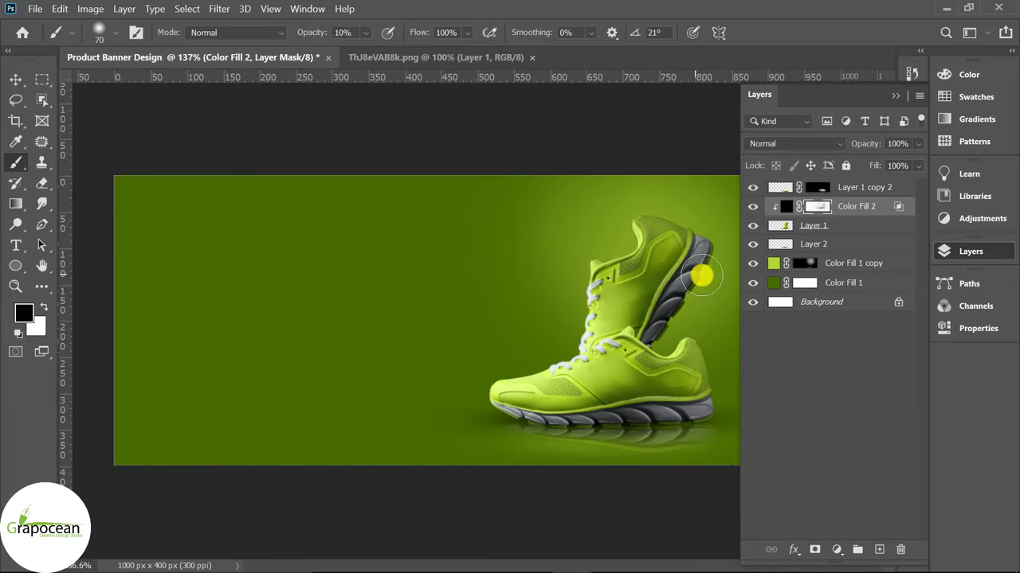
pyautogui.scroll(-2, 542, 513)
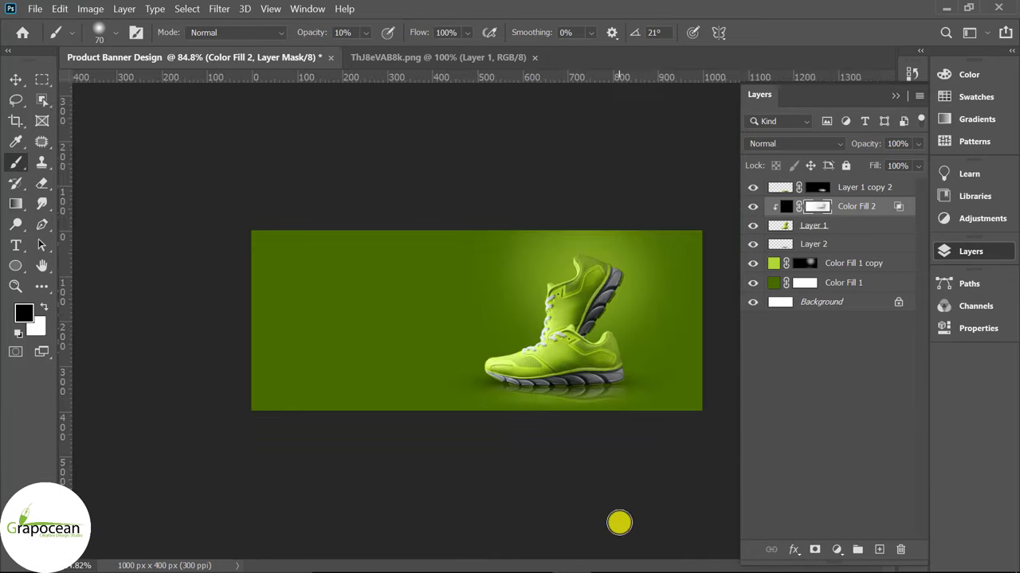
pyautogui.moveTo(641, 365); pyautogui.dragTo(631, 364)
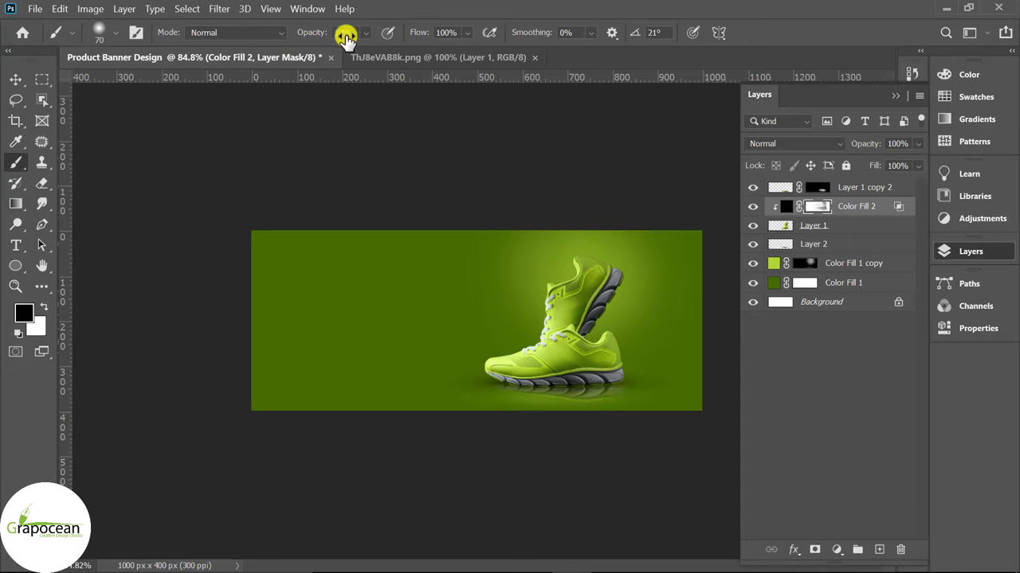
pyautogui.moveTo(571, 244); pyautogui.dragTo(573, 244)
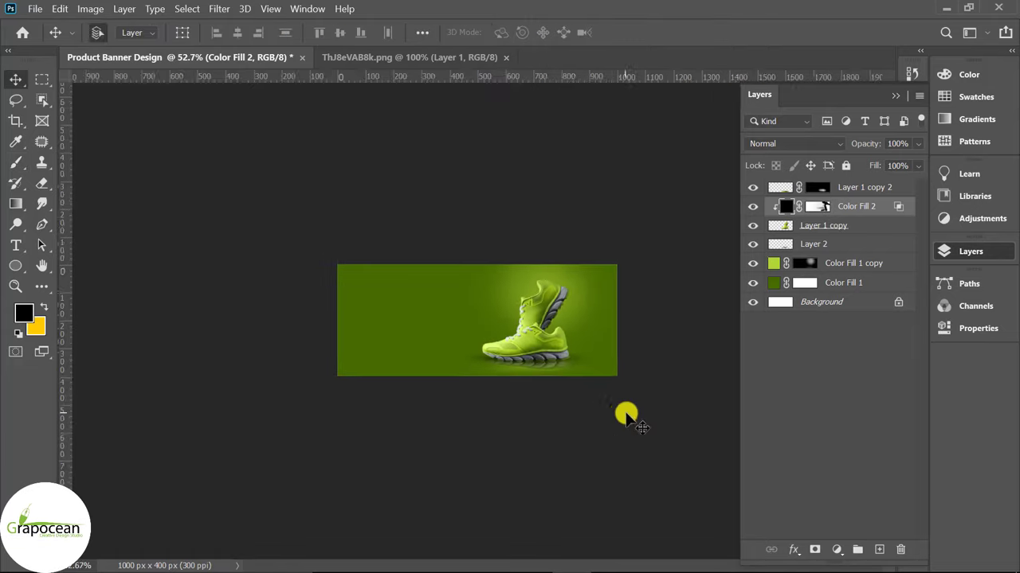
pyautogui.hotkey('ctrl', '1')
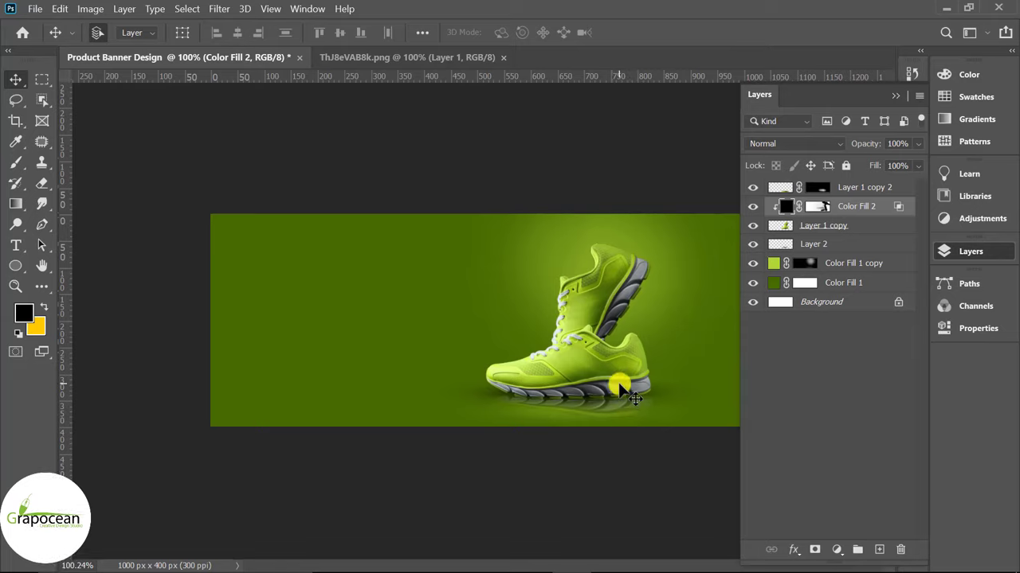
# Add a text layer on the banner reading 'Shoe Banner Design'
pyautogui.click(16, 245)
pyautogui.click(343, 279)
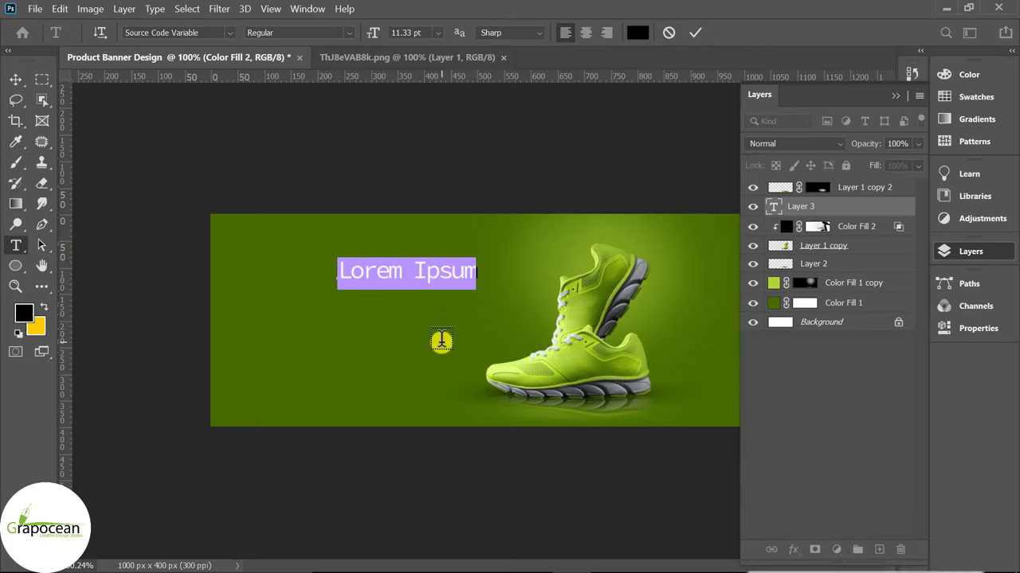
pyautogui.click(230, 32)
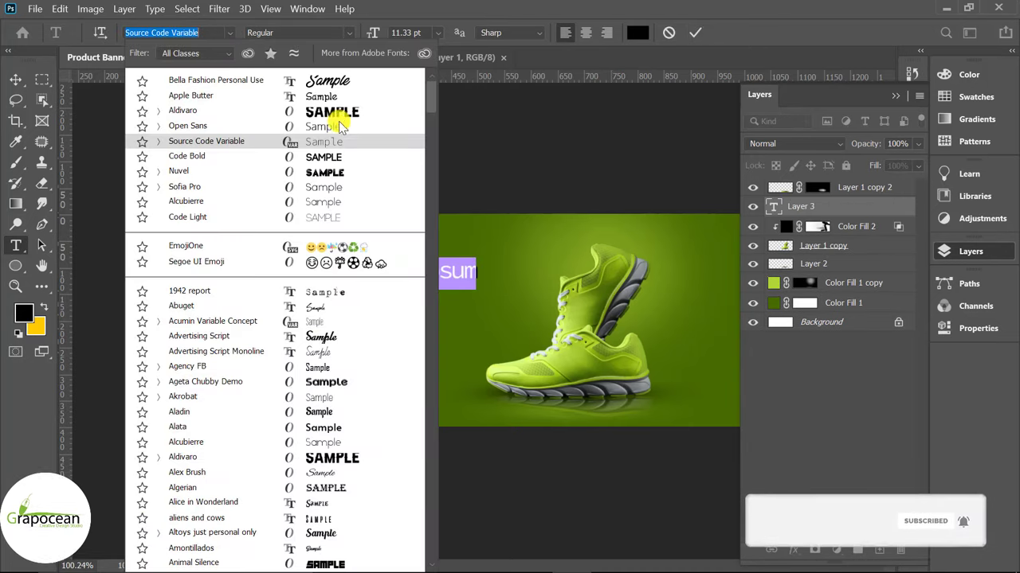
pyautogui.press('Escape')
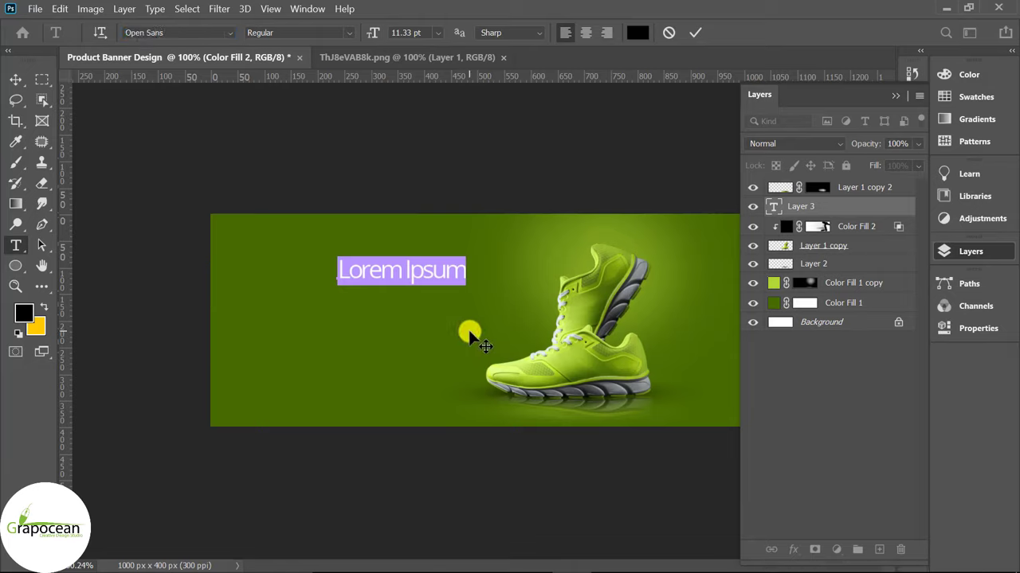
pyautogui.press('BackSpace')
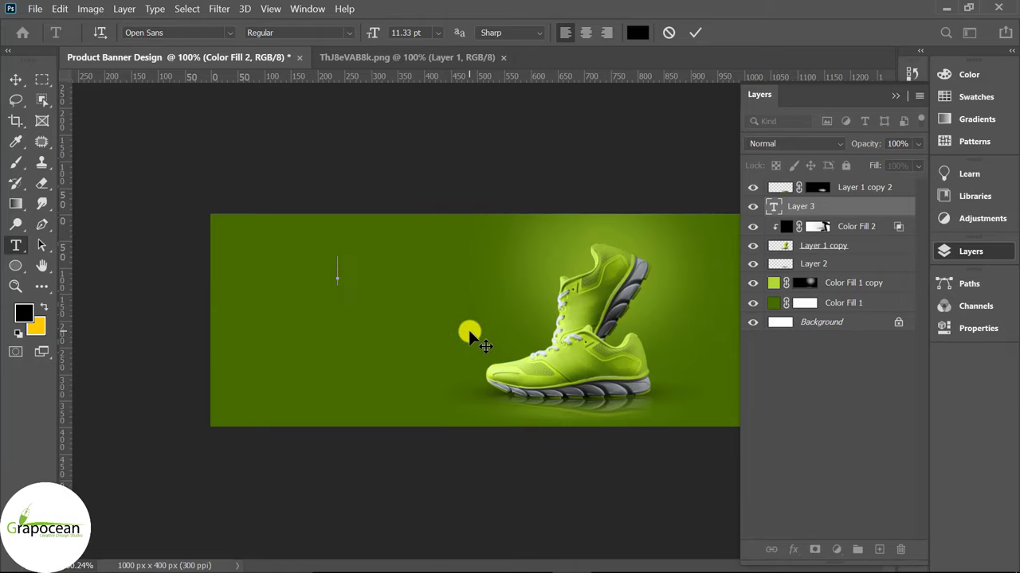
pyautogui.write('S')
pyautogui.press('BackSpace')
pyautogui.write('Sho')
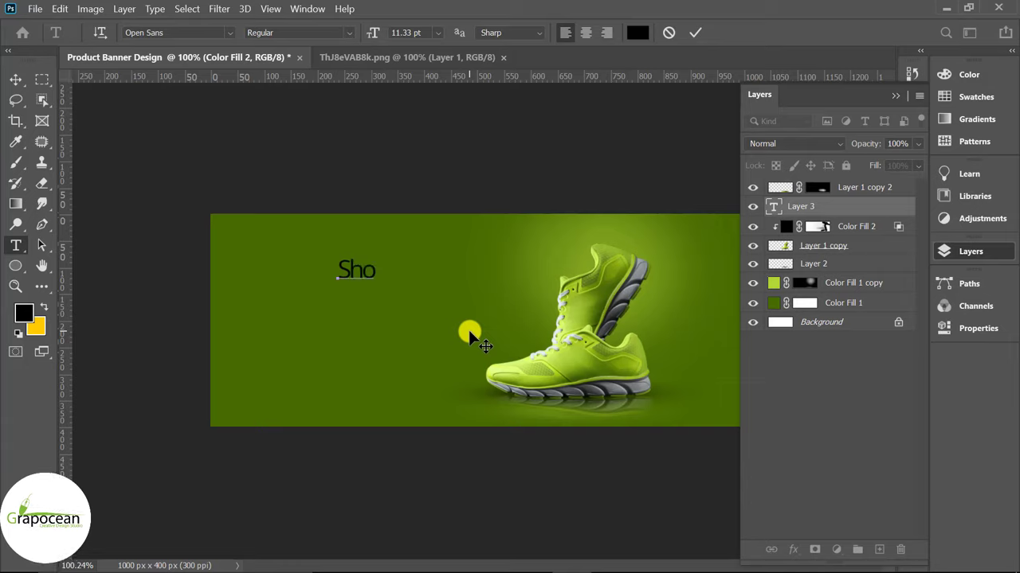
pyautogui.write('e Banne')
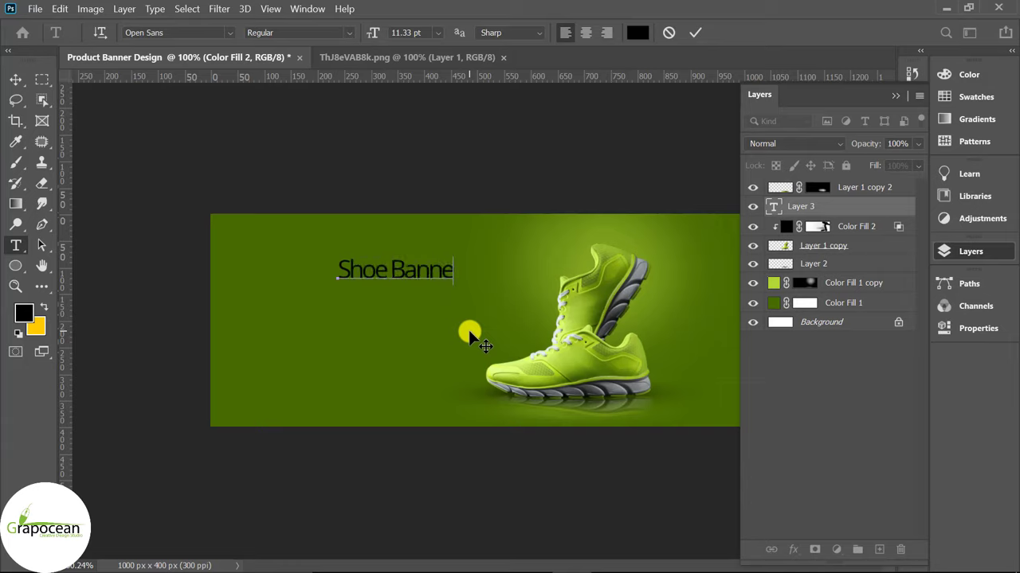
pyautogui.write('r Design')
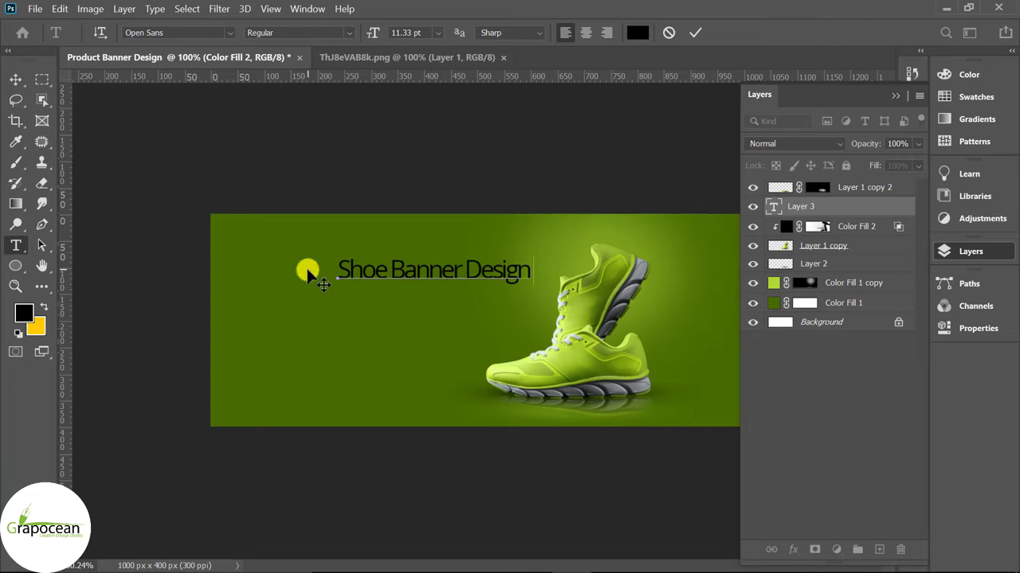
# Colour the headline text a fully saturated green sampled from the banner
pyautogui.moveTo(339, 266); pyautogui.dragTo(603, 285)
pyautogui.click(638, 32)
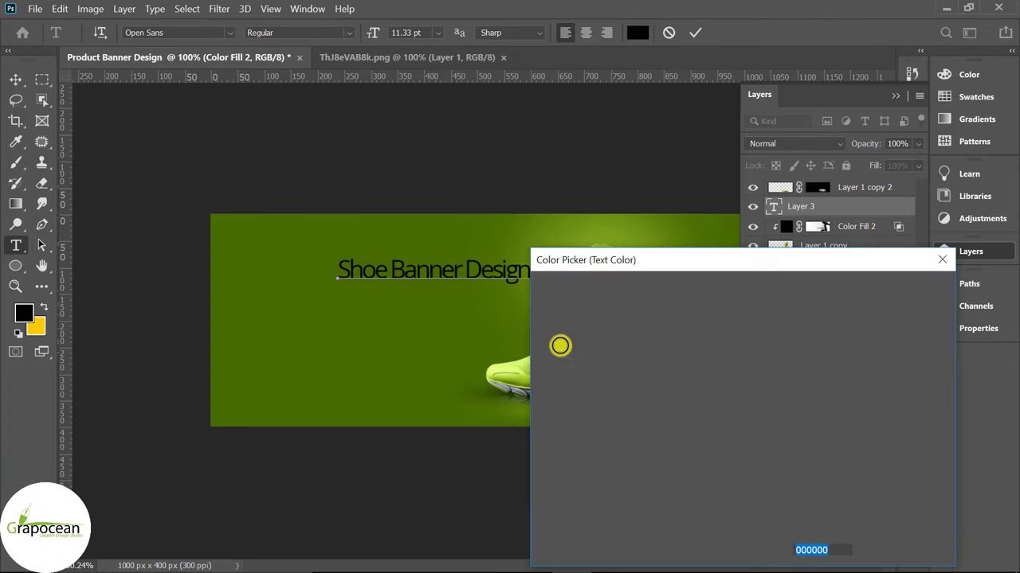
pyautogui.click(589, 227)
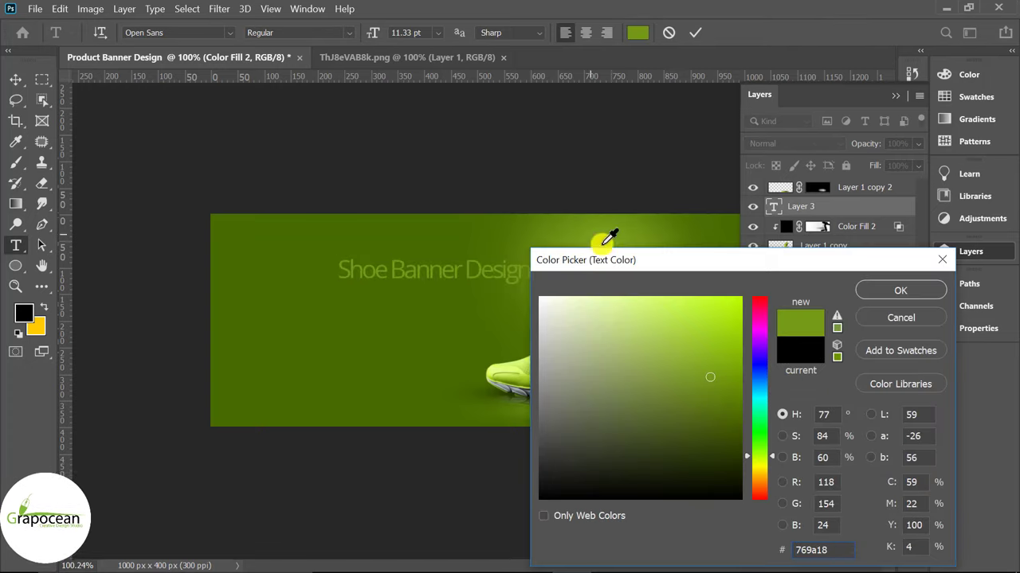
pyautogui.moveTo(651, 264)
pyautogui.mouseDown()
pyautogui.moveTo(764, 341)
pyautogui.moveTo(677, 290)
pyautogui.mouseUp()
pyautogui.moveTo(720, 357); pyautogui.dragTo(797, 366)
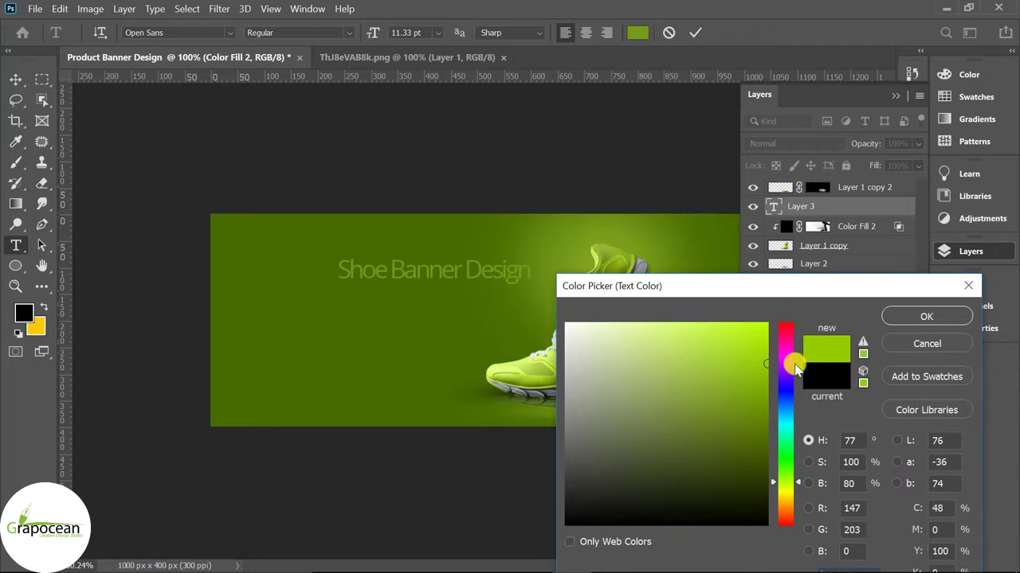
pyautogui.click(948, 316)
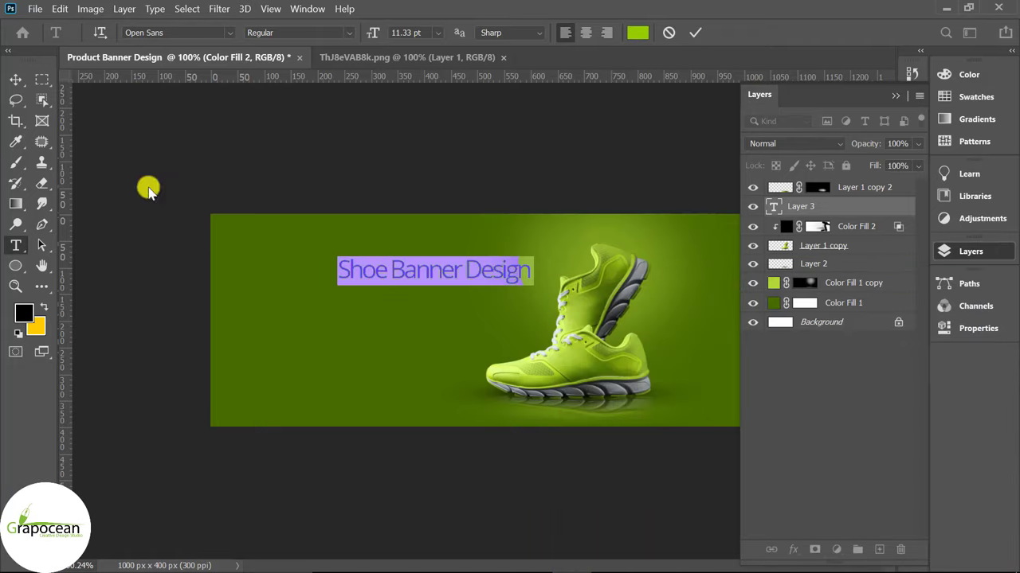
# Move the headline left and reset its Character panel settings to defaults
pyautogui.click(12, 80)
pyautogui.moveTo(409, 269); pyautogui.dragTo(325, 269)
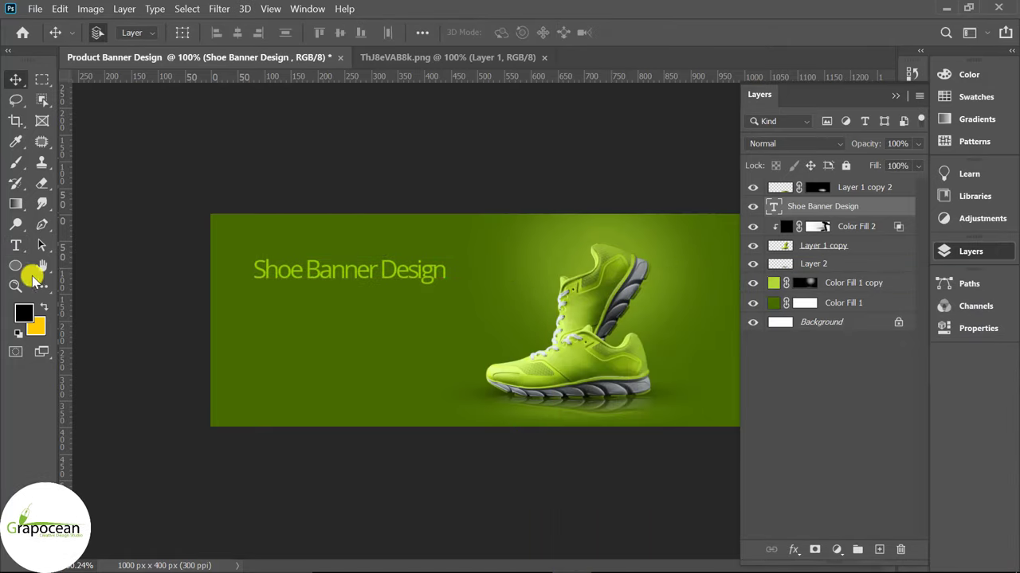
pyautogui.click(16, 245)
pyautogui.tripleClick(433, 270)
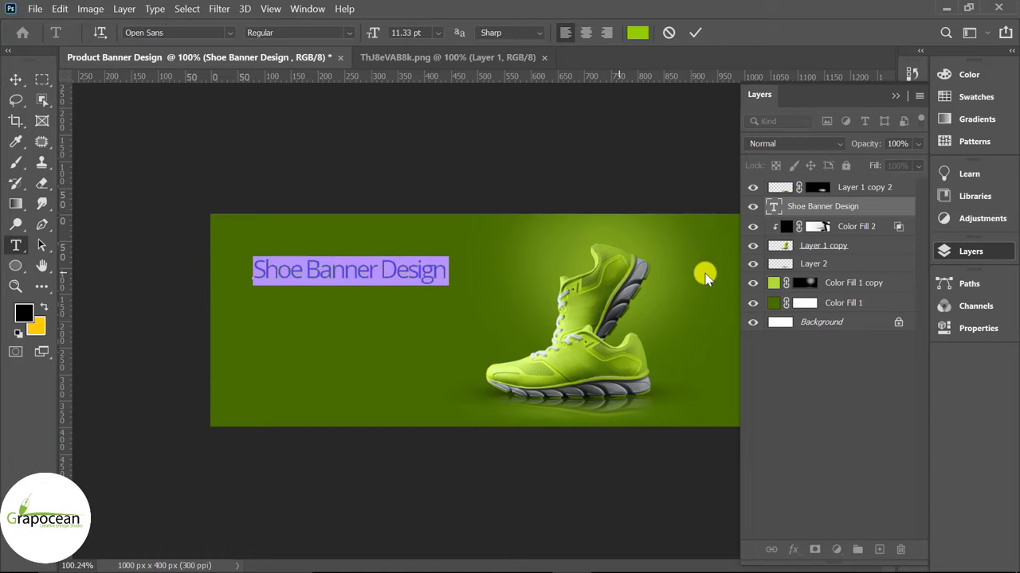
pyautogui.click(895, 95)
pyautogui.click(915, 161)
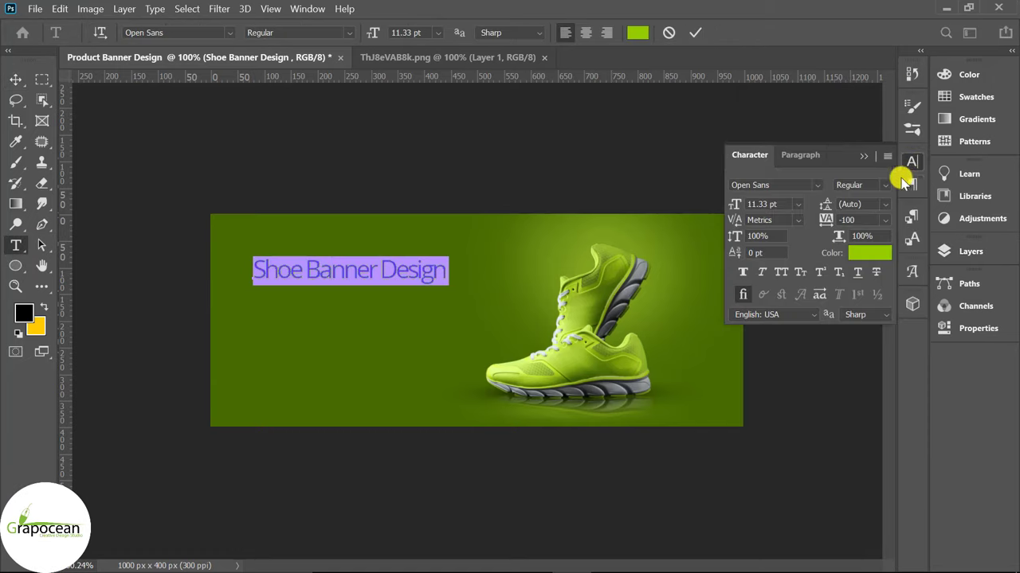
pyautogui.click(887, 156)
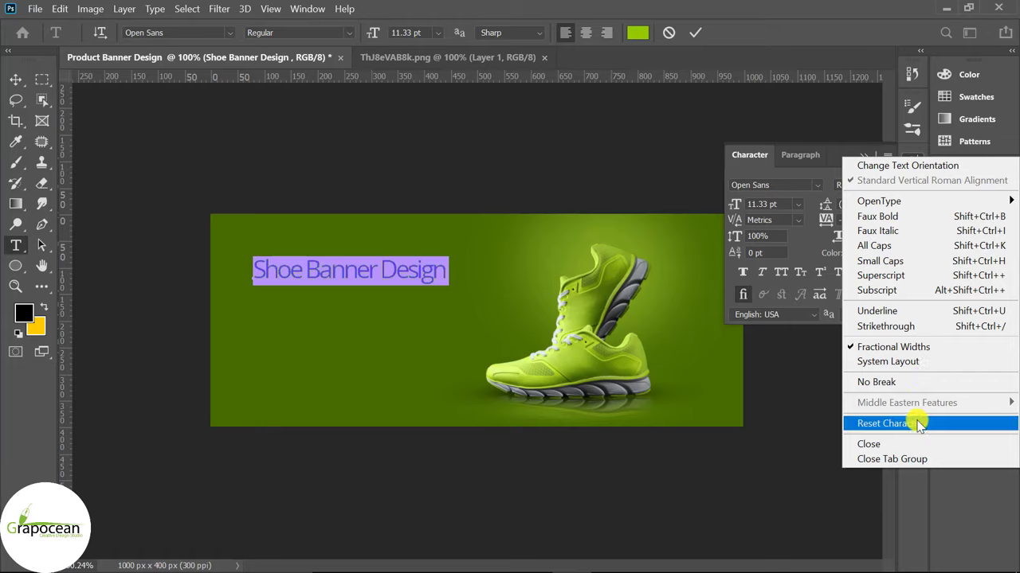
pyautogui.click(908, 423)
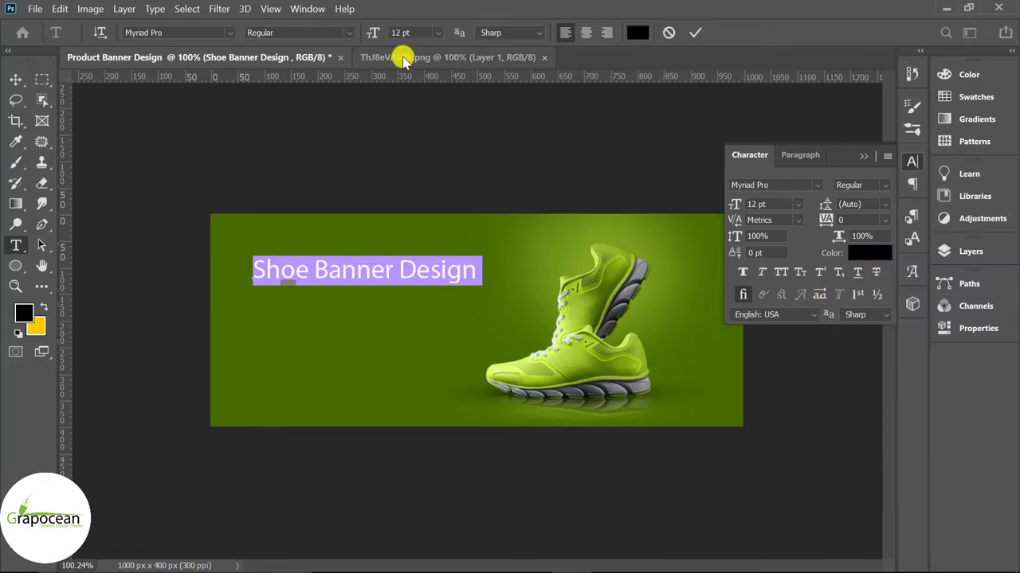
# Set the headline font to Open Sans after briefly trying Marske
pyautogui.click(229, 33)
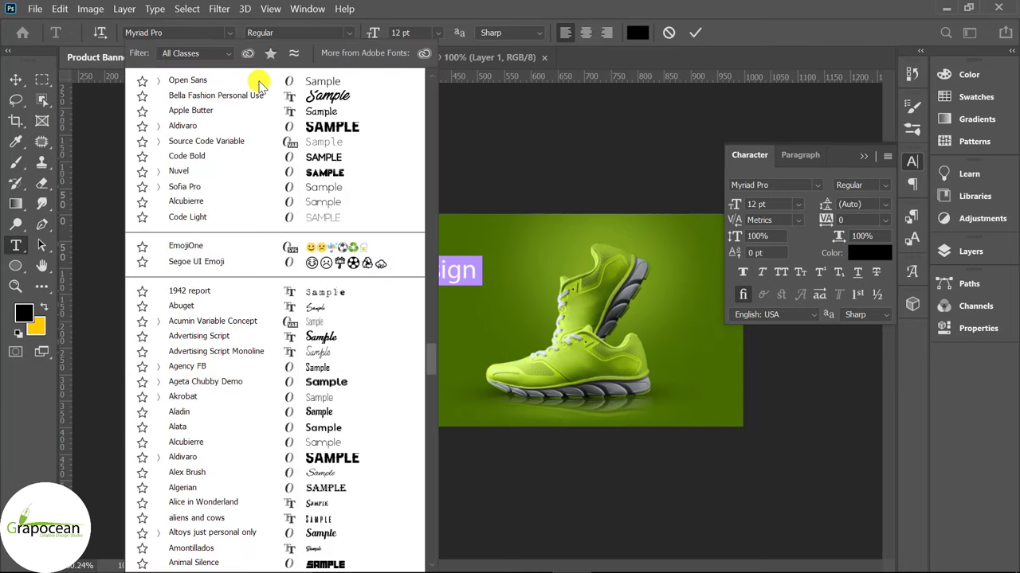
pyautogui.write('Marske')
pyautogui.press('Return')
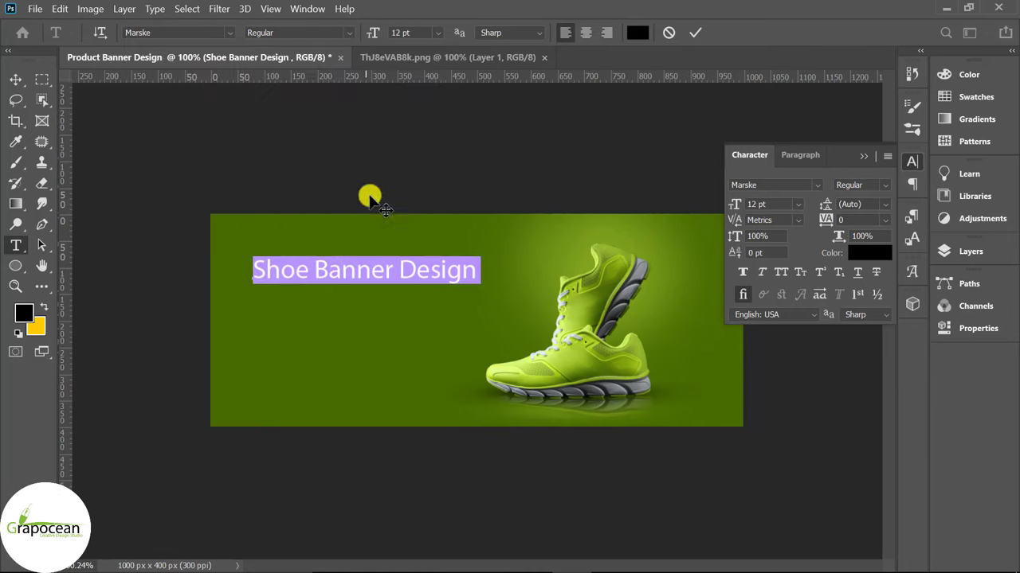
pyautogui.click(229, 33)
pyautogui.scroll(10, 263, 239)
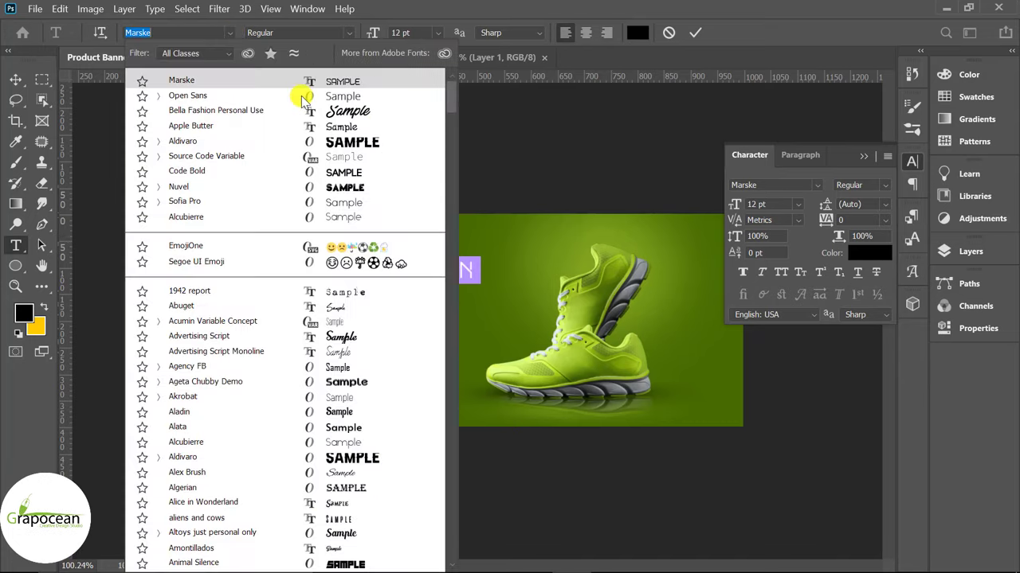
pyautogui.click(314, 96)
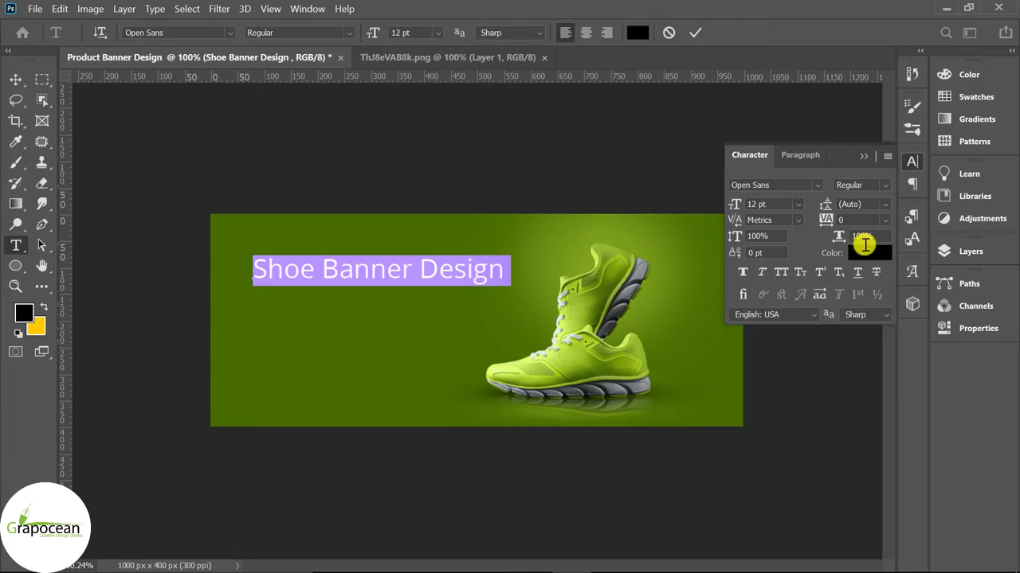
# Give the headline -60 tracking and 6 pt size, and move it to the top-left
pyautogui.moveTo(824, 220); pyautogui.dragTo(823, 222)
pyautogui.write('-60')
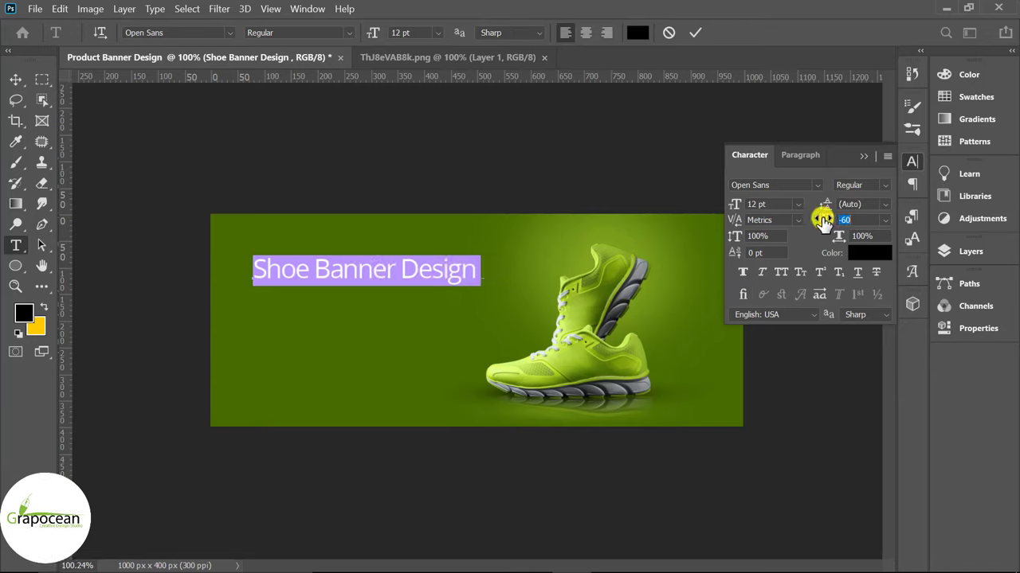
pyautogui.click(417, 27)
pyautogui.write('6')
pyautogui.press('Return')
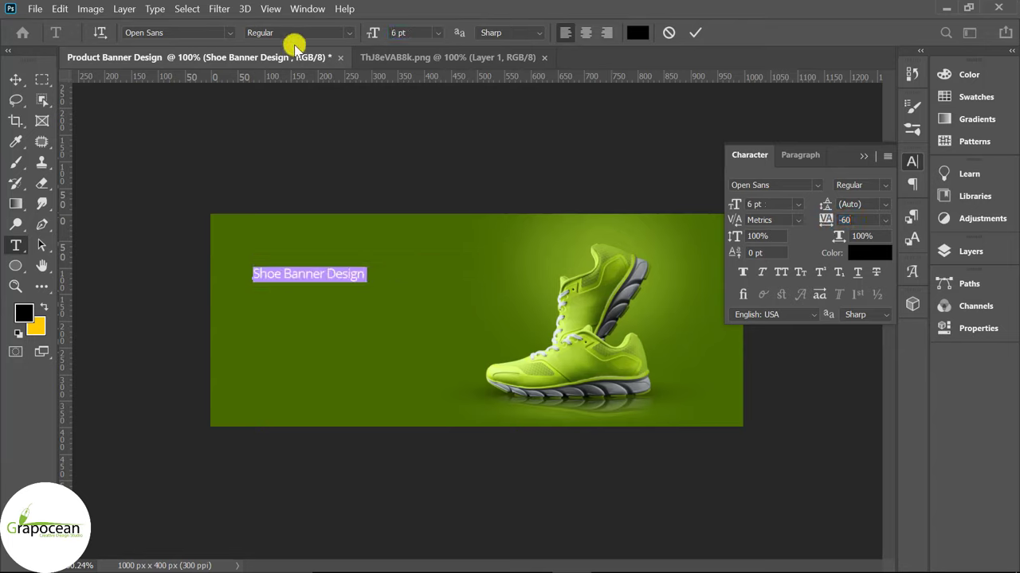
pyautogui.click(16, 79)
pyautogui.moveTo(352, 285); pyautogui.dragTo(344, 256)
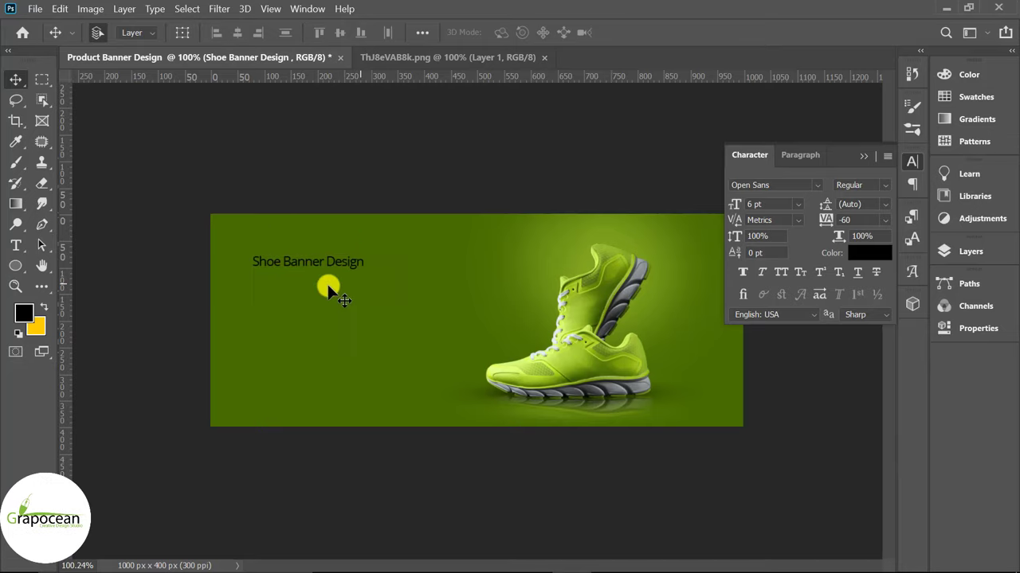
# Change the Shoe Banner Design text colour to a brighter lime sampled from the shoe
pyautogui.click(16, 245)
pyautogui.moveTo(253, 261); pyautogui.dragTo(449, 263)
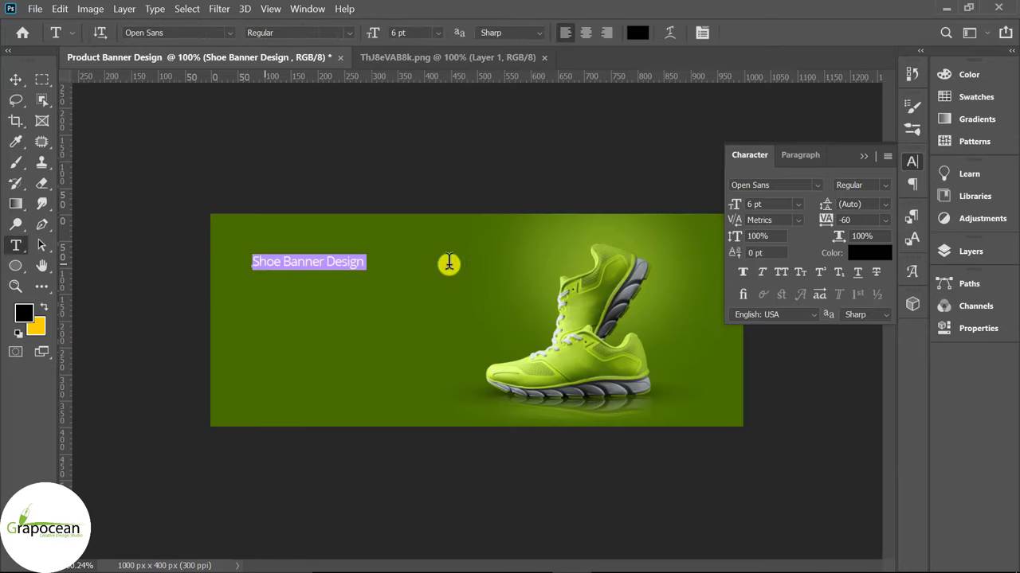
pyautogui.click(637, 32)
pyautogui.moveTo(685, 262); pyautogui.dragTo(707, 314)
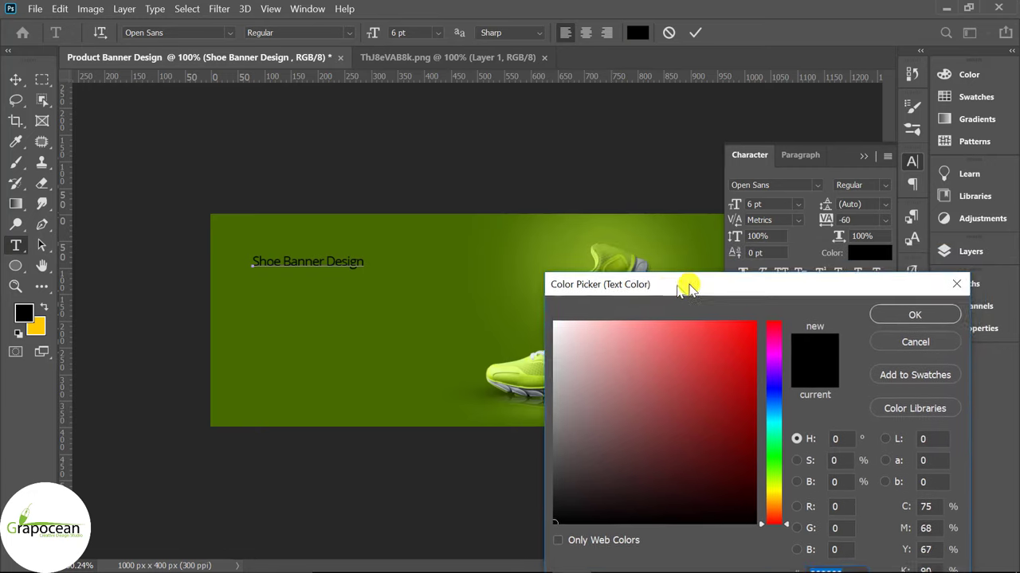
pyautogui.click(618, 241)
pyautogui.click(788, 387)
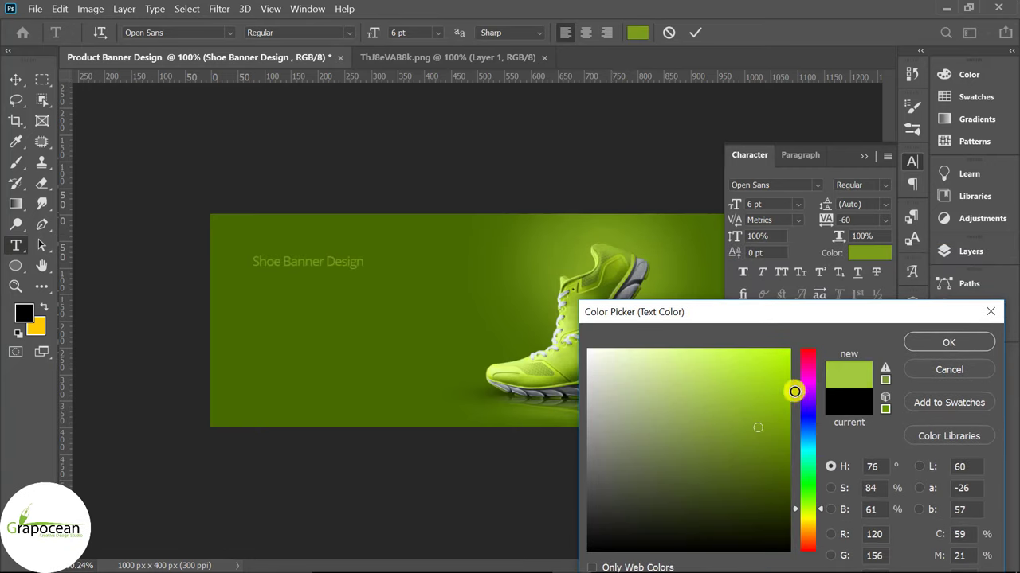
pyautogui.click(945, 343)
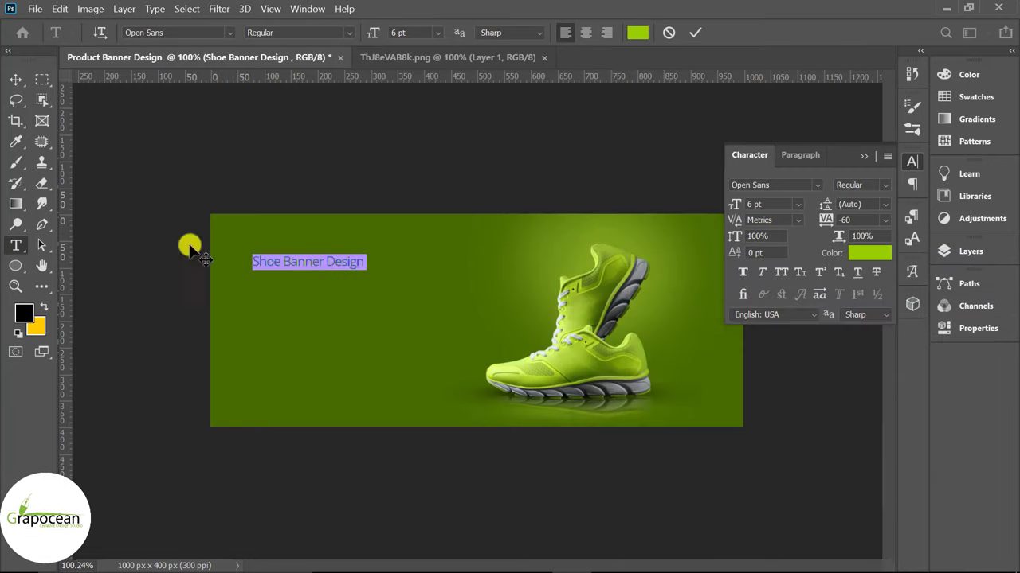
pyautogui.click(16, 79)
# Duplicate the headline below and retype it as 'Creative Banner Design' at 9.71 pt
pyautogui.moveTo(341, 285); pyautogui.dragTo(341, 285)
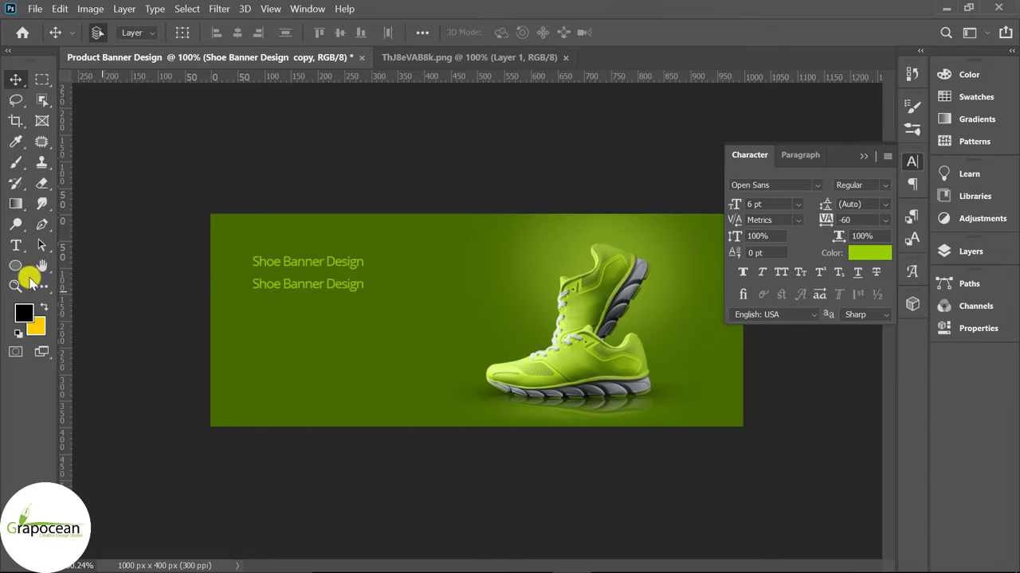
pyautogui.click(16, 245)
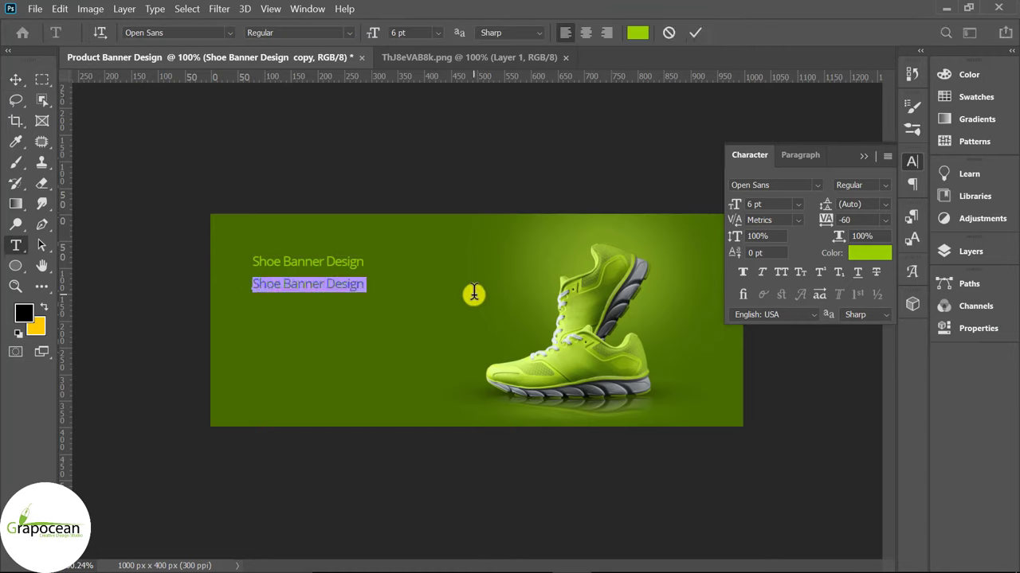
pyautogui.write('Creati')
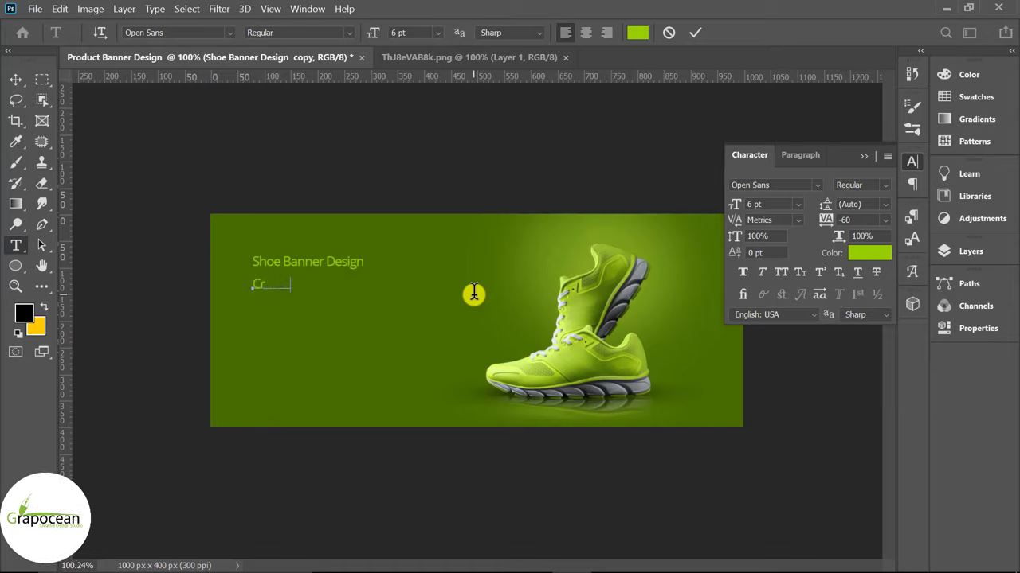
pyautogui.write('ve Banner De')
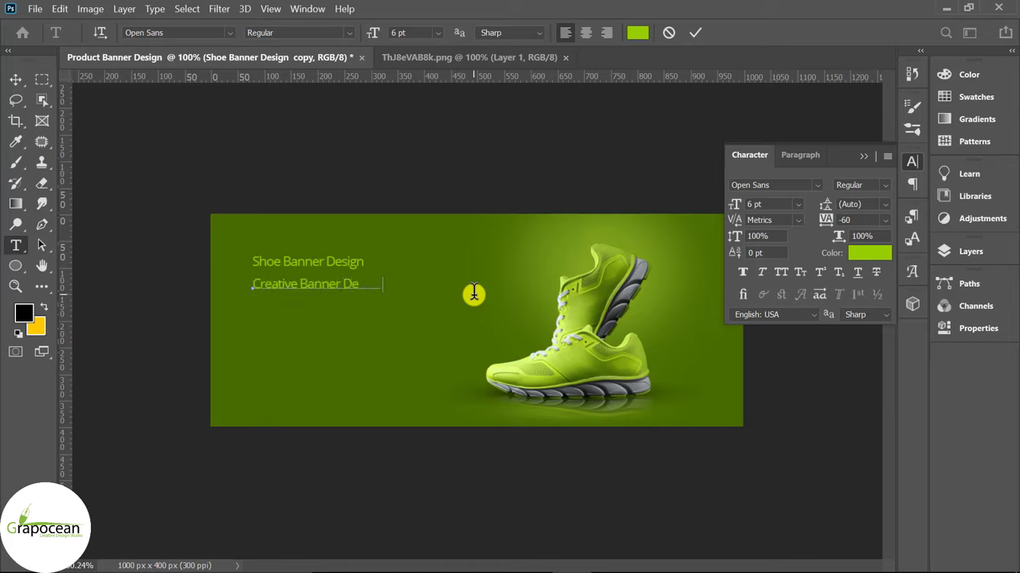
pyautogui.write('sign')
pyautogui.hotkey('ctrl', 'a')
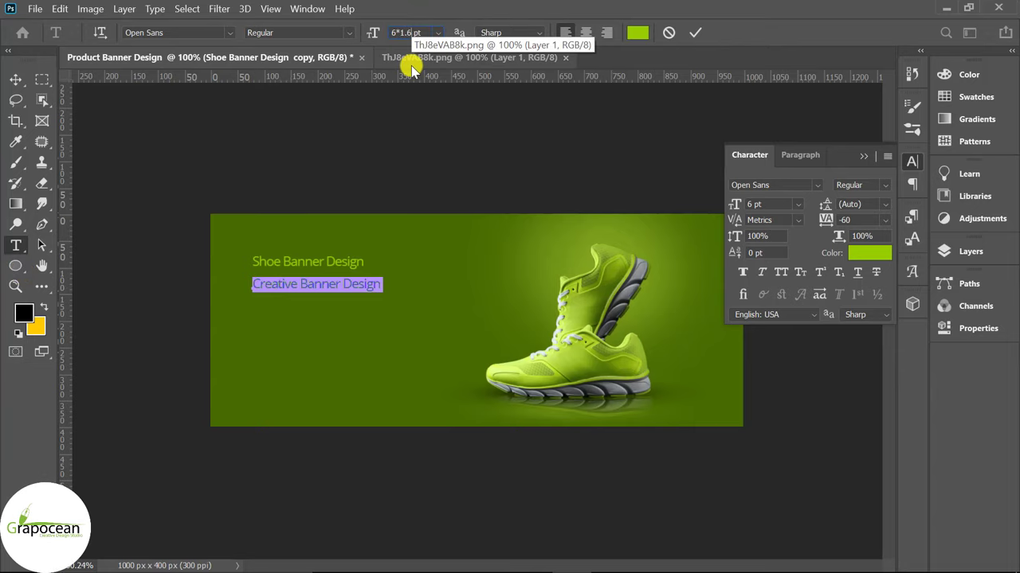
pyautogui.write('9.71')
pyautogui.press('Return')
# Set the new line to Open Sans Bold and nudge it into alignment
pyautogui.click(239, 34)
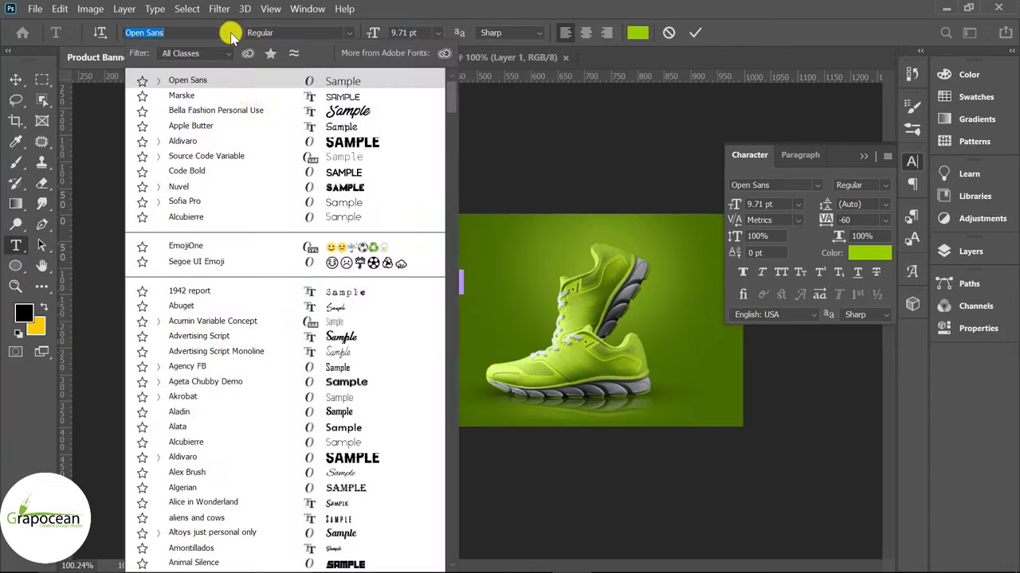
pyautogui.click(279, 76)
pyautogui.click(347, 33)
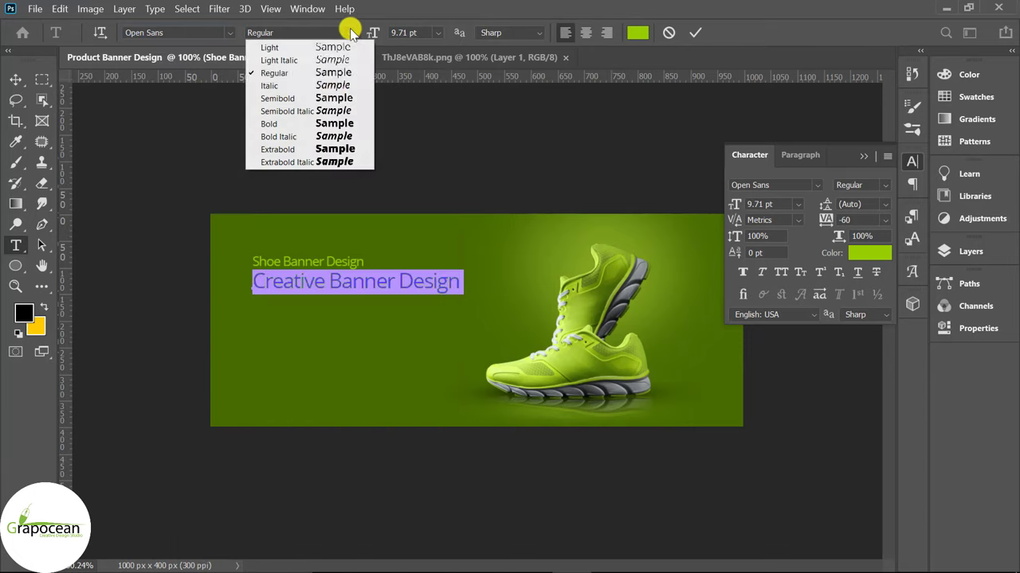
pyautogui.click(340, 128)
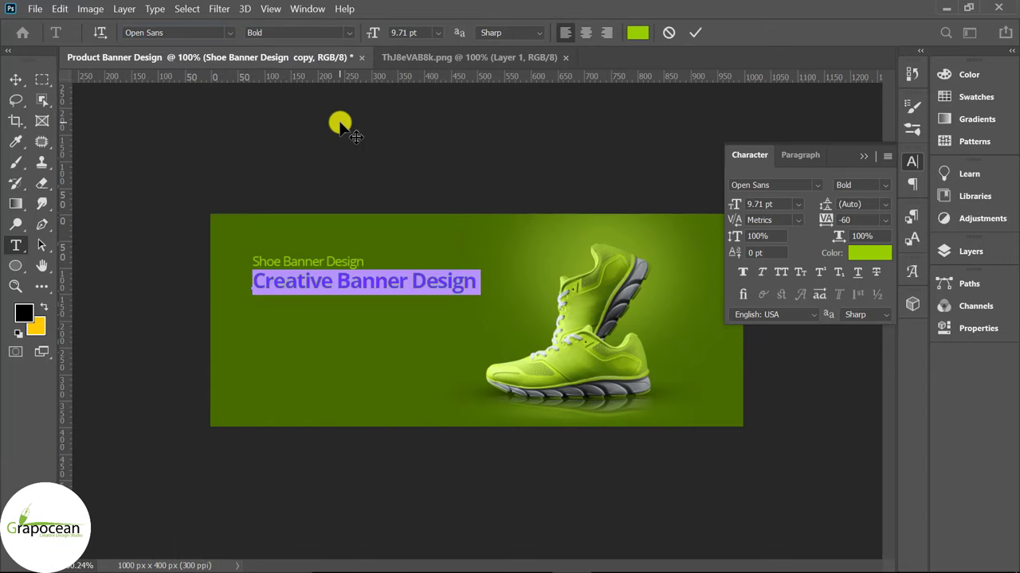
pyautogui.click(16, 80)
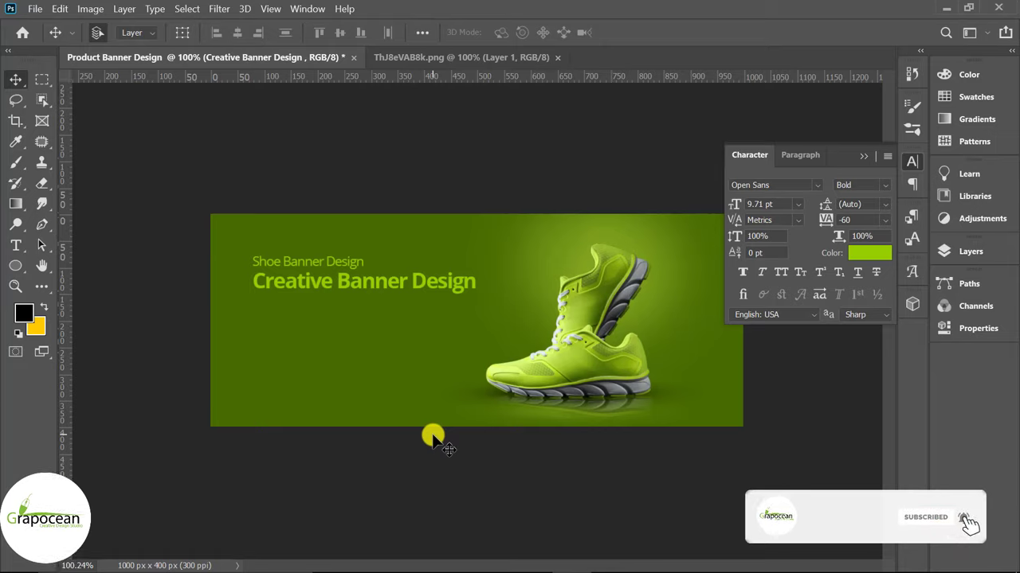
pyautogui.moveTo(394, 283); pyautogui.dragTo(383, 283)
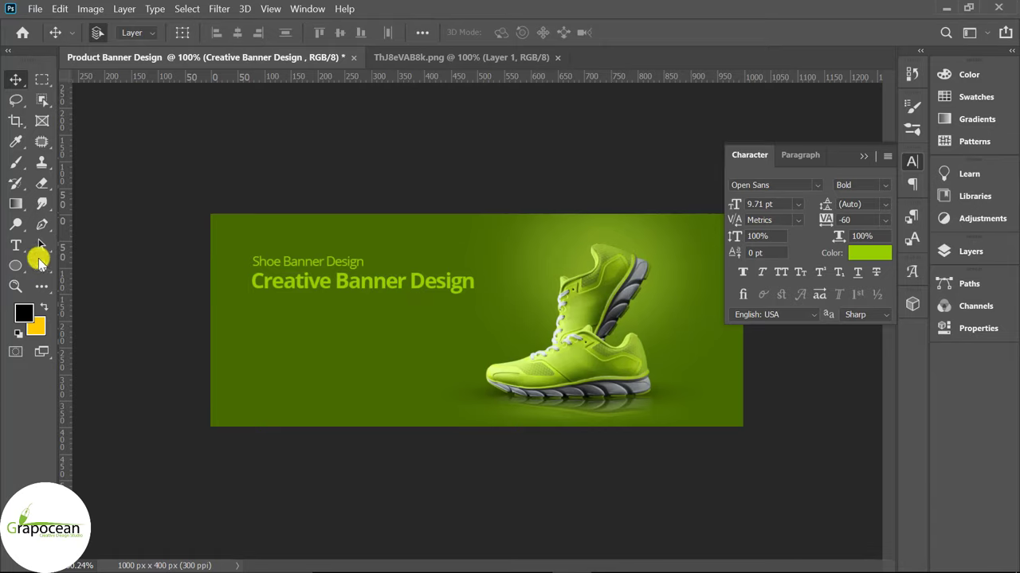
# Colour the Creative Banner Design text white (#ffffff)
pyautogui.click(16, 246)
pyautogui.moveTo(252, 282); pyautogui.dragTo(621, 280)
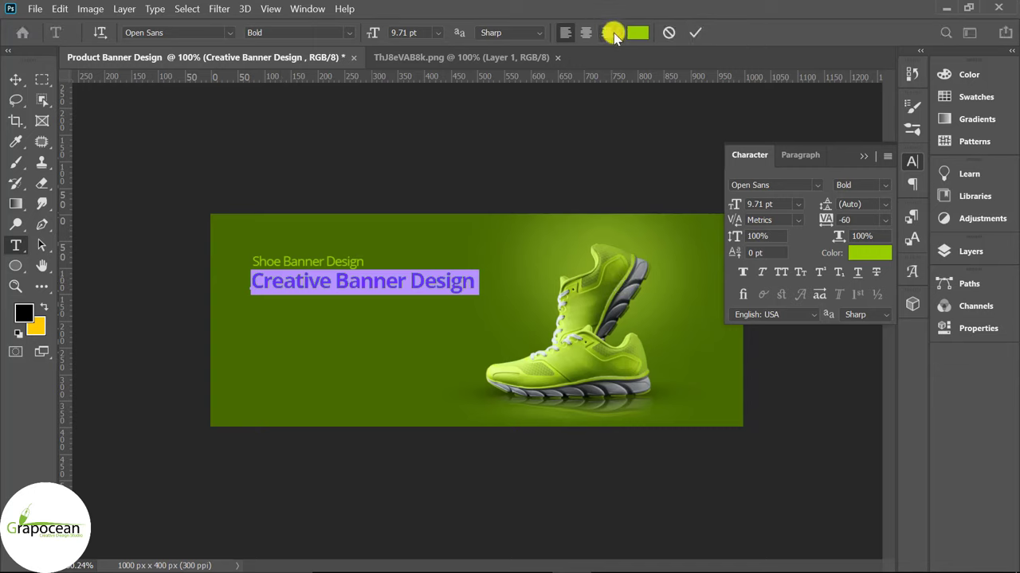
pyautogui.click(637, 33)
pyautogui.write('ffffff')
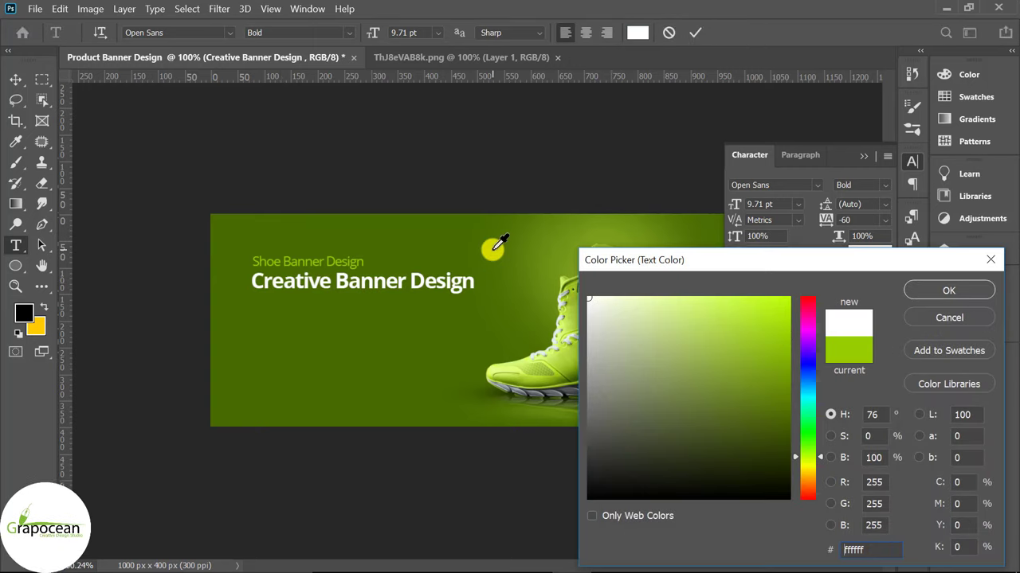
pyautogui.click(974, 293)
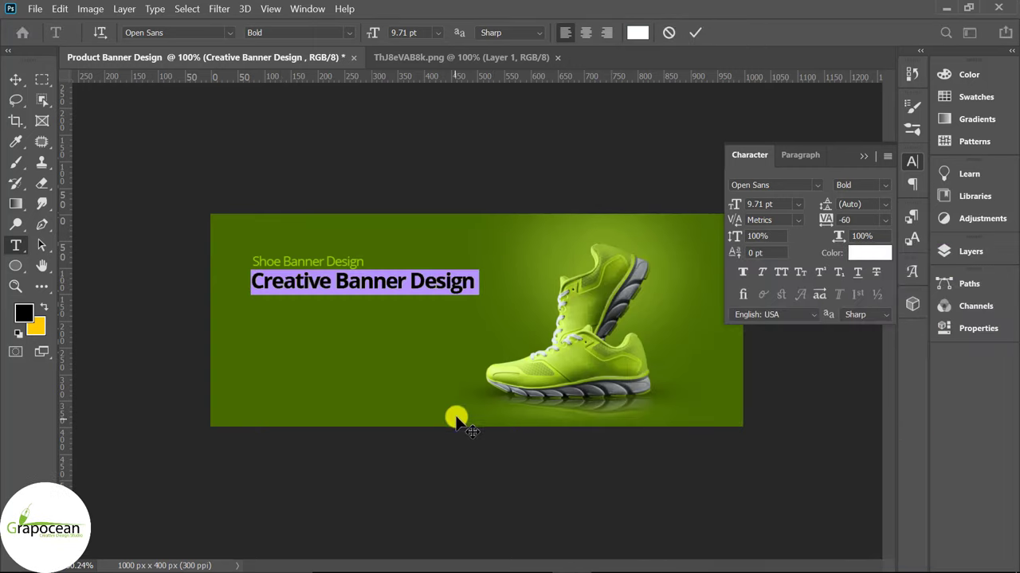
pyautogui.click(16, 79)
pyautogui.click(40, 227)
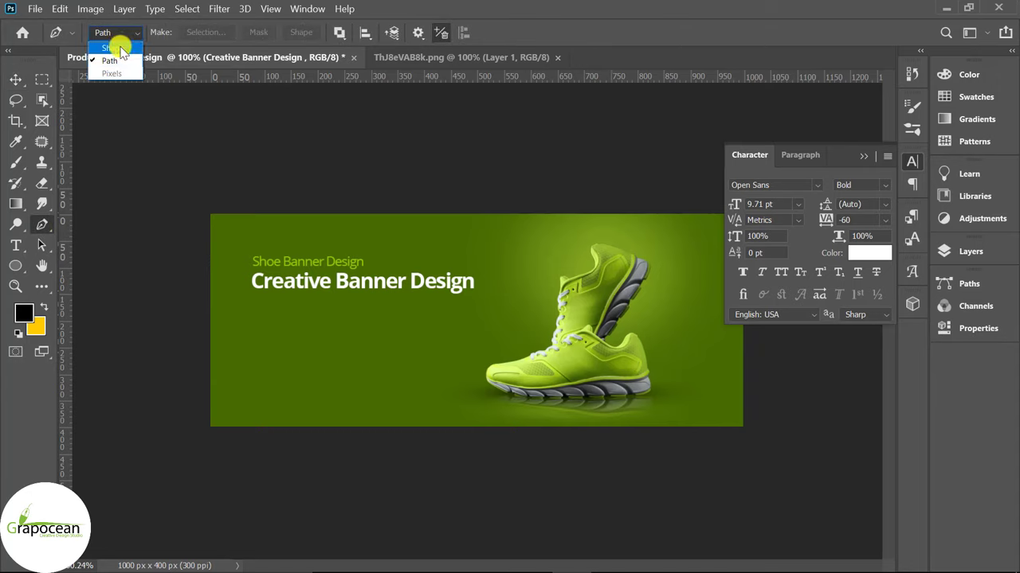
# Draw a curved wave shape across the banner's upper left, filled lime green
pyautogui.click(119, 49)
pyautogui.click(187, 282)
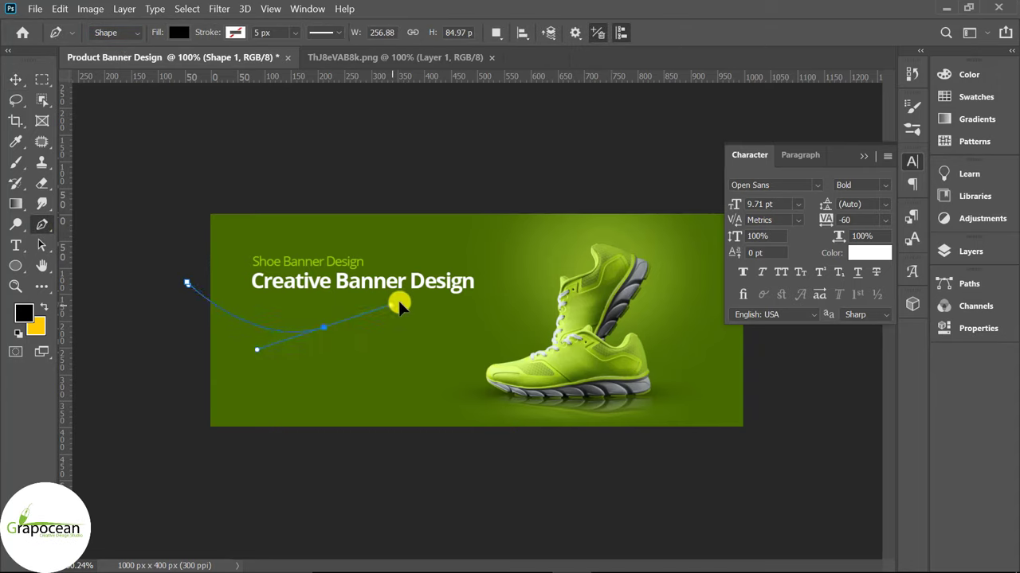
pyautogui.moveTo(415, 305); pyautogui.dragTo(358, 319)
pyautogui.moveTo(416, 295); pyautogui.dragTo(421, 298)
pyautogui.keyDown('alt'); pyautogui.click(535, 204); pyautogui.keyUp('alt')
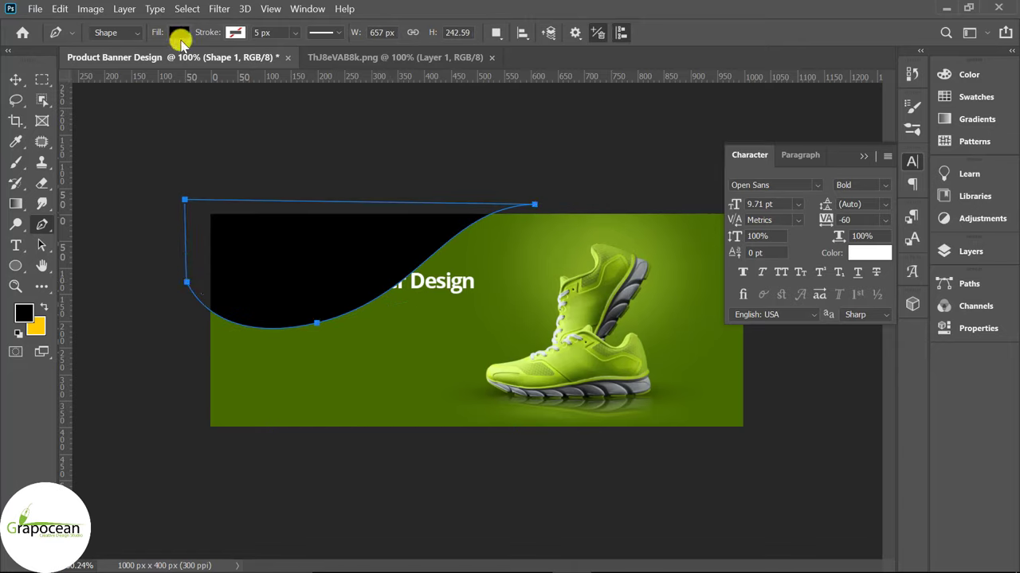
pyautogui.click(180, 36)
pyautogui.click(96, 109)
pyautogui.click(44, 100)
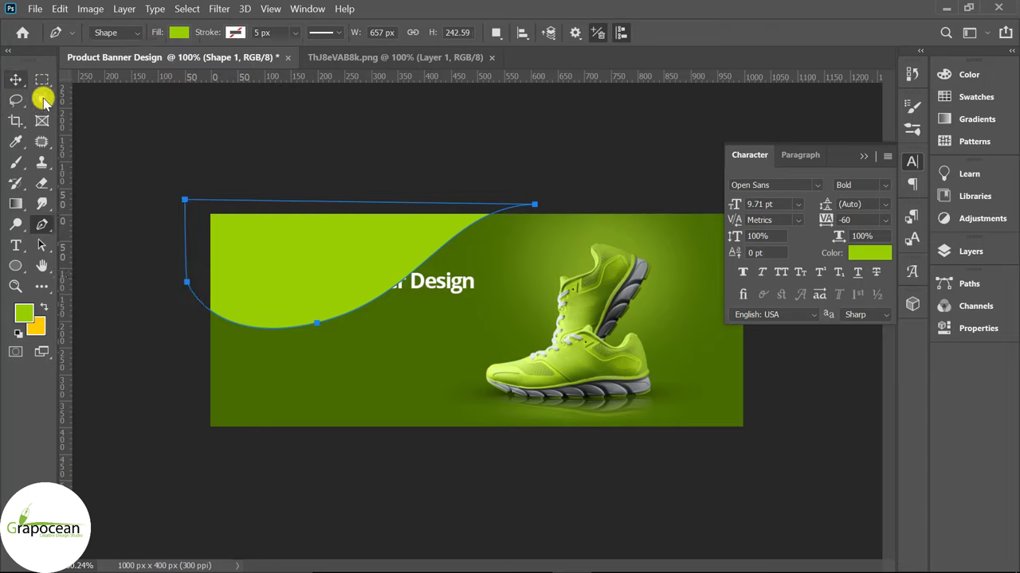
# Bring the Creative Banner Design headline in front of the wave shape
pyautogui.press('v')
pyautogui.hotkey('ctrl', '-')
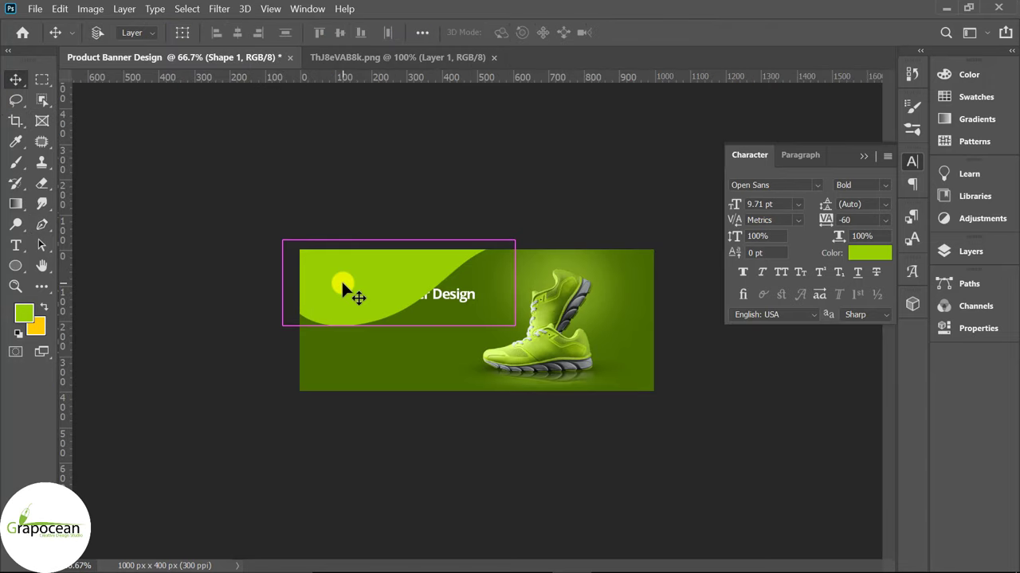
pyautogui.scroll(1, 386, 256)
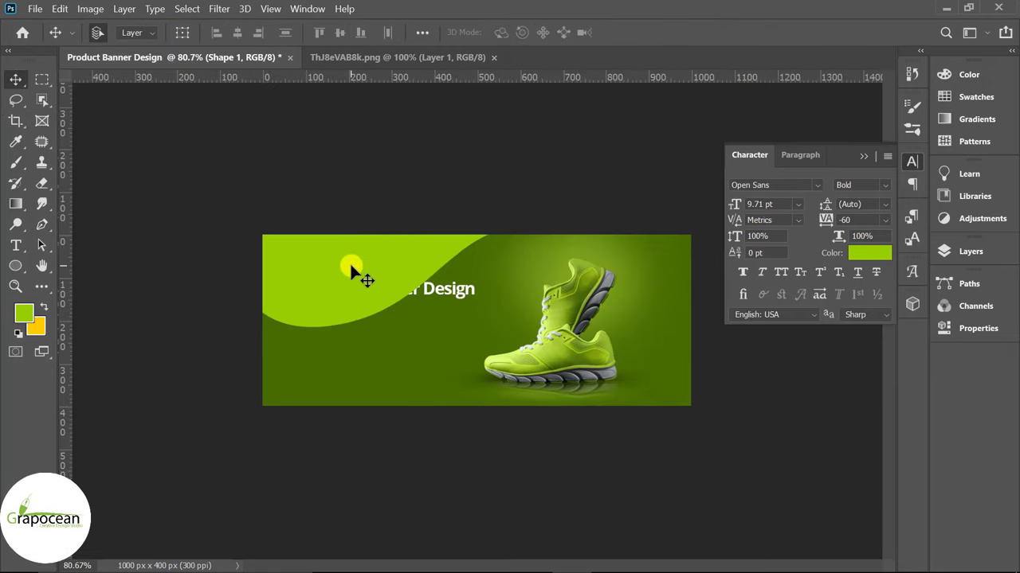
pyautogui.hotkey('ctrl', '[')
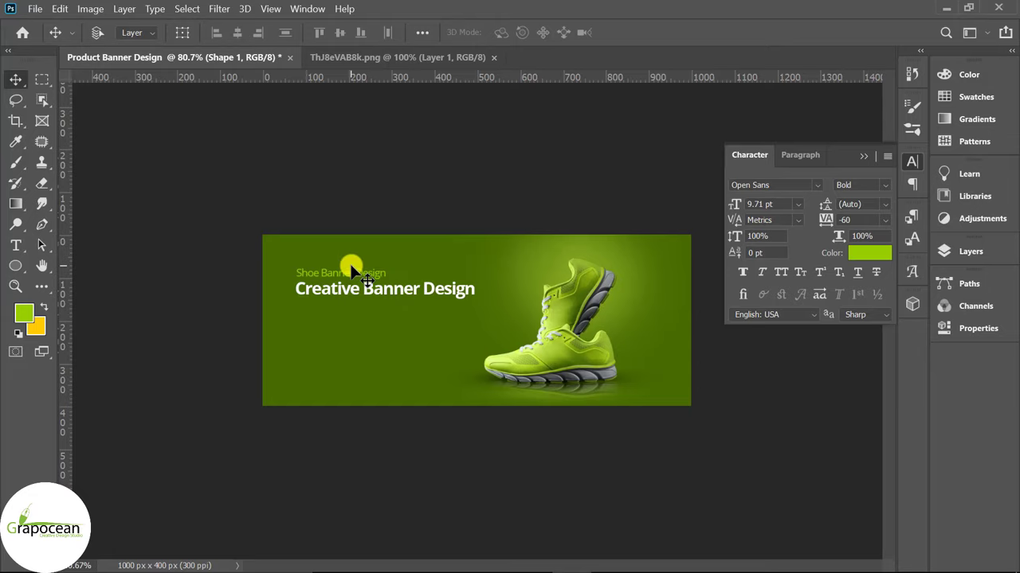
pyautogui.scroll(1, 349, 262)
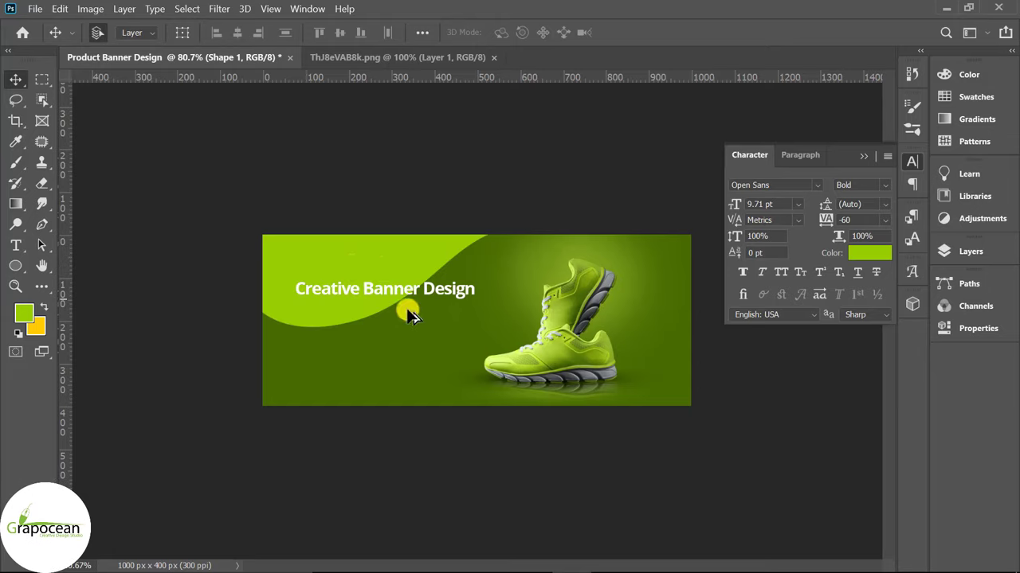
pyautogui.click(136, 359)
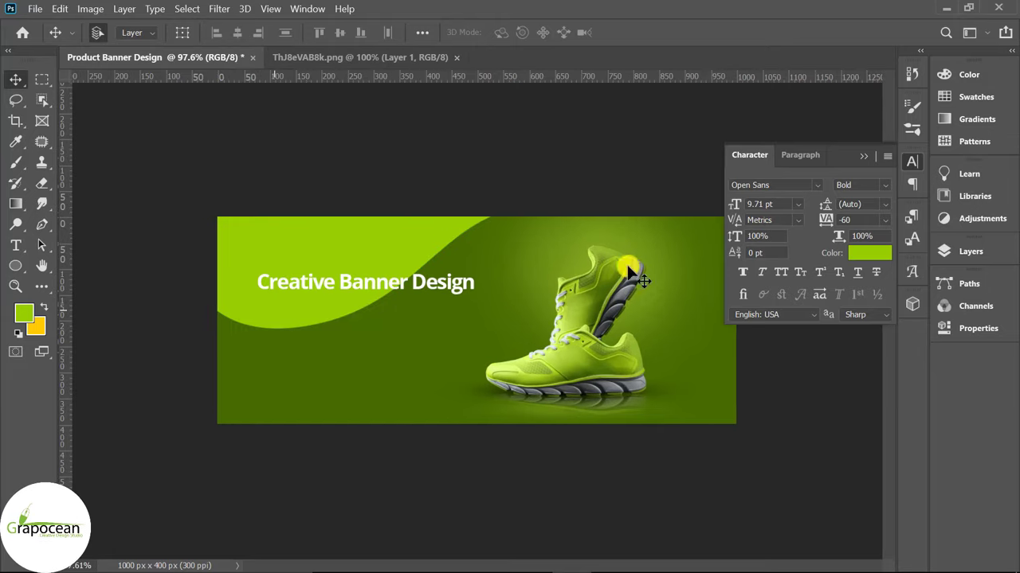
# Fade the Shape 1 wave to about 39% opacity and nudge it slightly lower
pyautogui.click(867, 159)
pyautogui.click(970, 251)
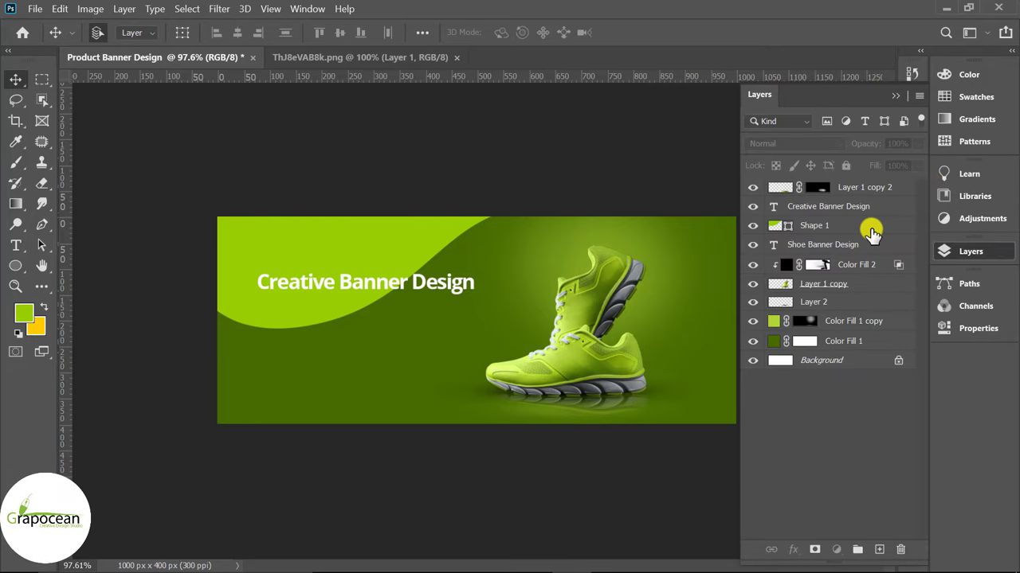
pyautogui.click(868, 225)
pyautogui.click(920, 146)
pyautogui.moveTo(847, 163); pyautogui.dragTo(870, 162)
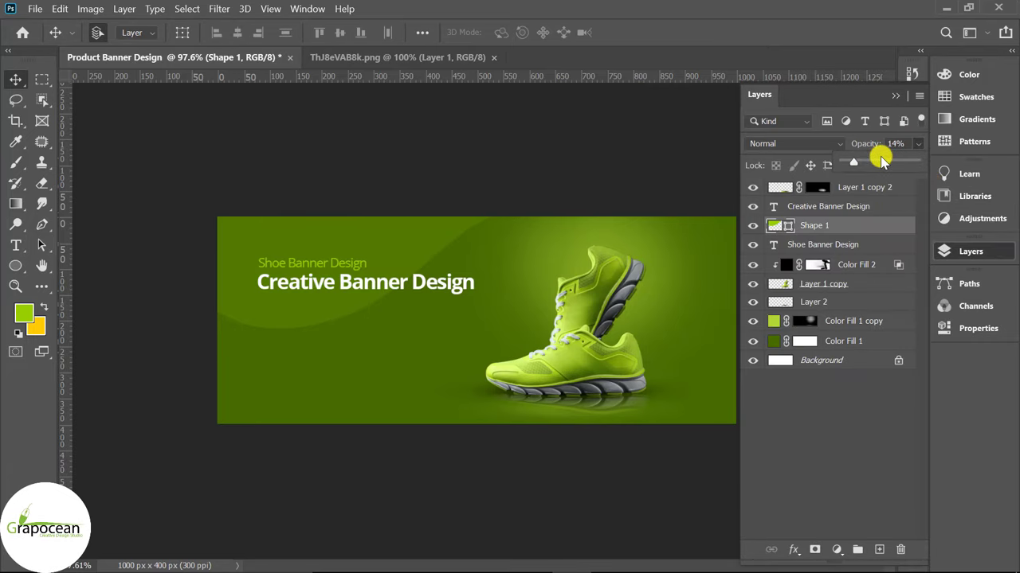
pyautogui.click(876, 163)
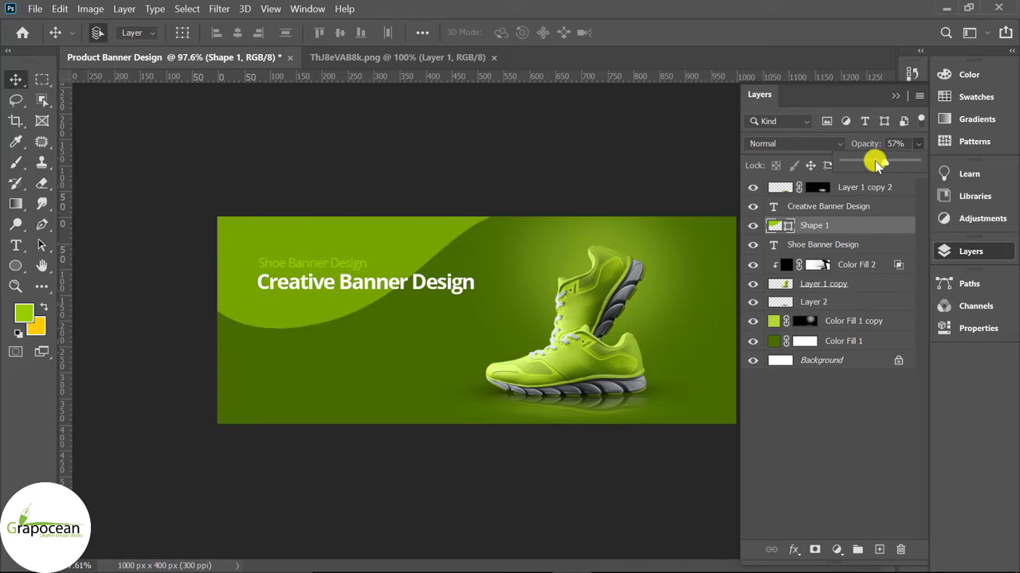
pyautogui.moveTo(877, 164); pyautogui.dragTo(873, 164)
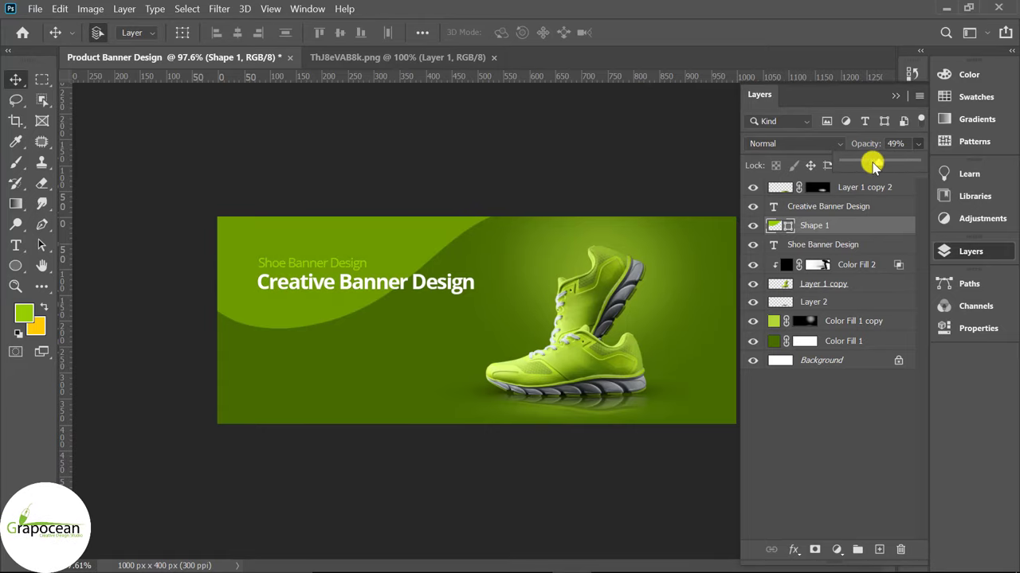
pyautogui.click(436, 468)
pyautogui.scroll(-2, 402, 365)
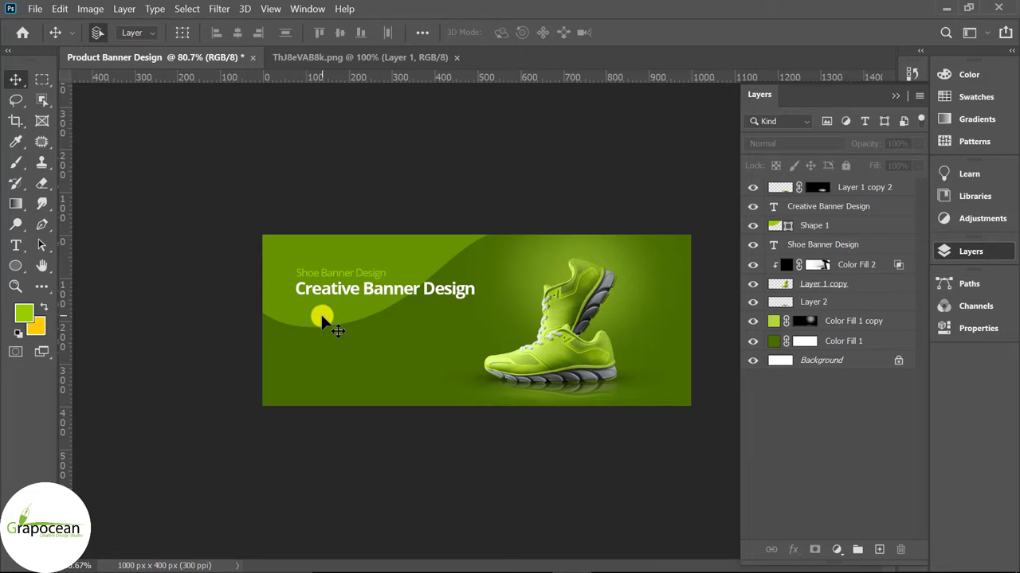
pyautogui.moveTo(321, 320); pyautogui.dragTo(353, 336)
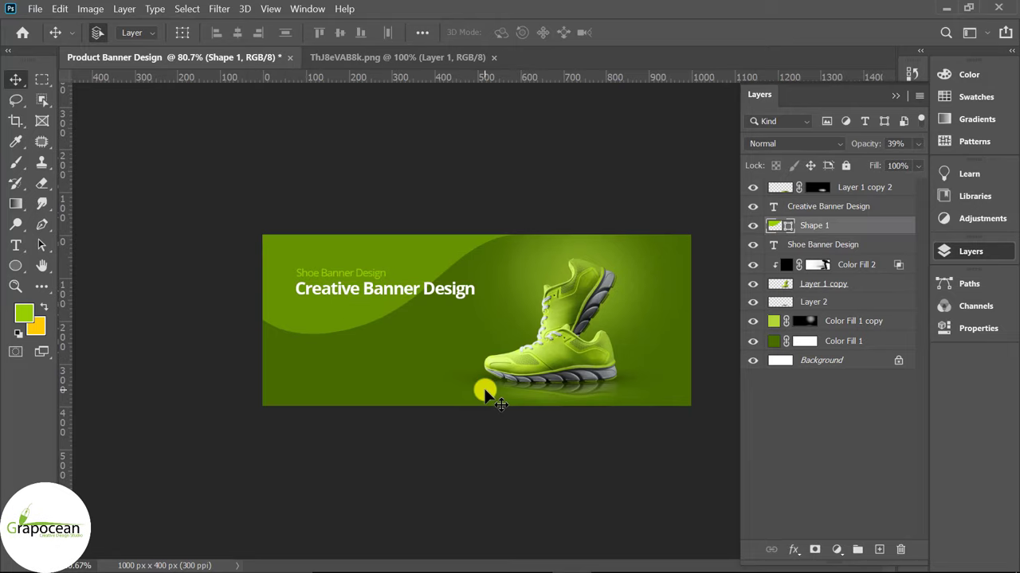
# Break the headline before 'Design' so it sits on a second line, adjusting leading
pyautogui.click(15, 245)
pyautogui.click(424, 291)
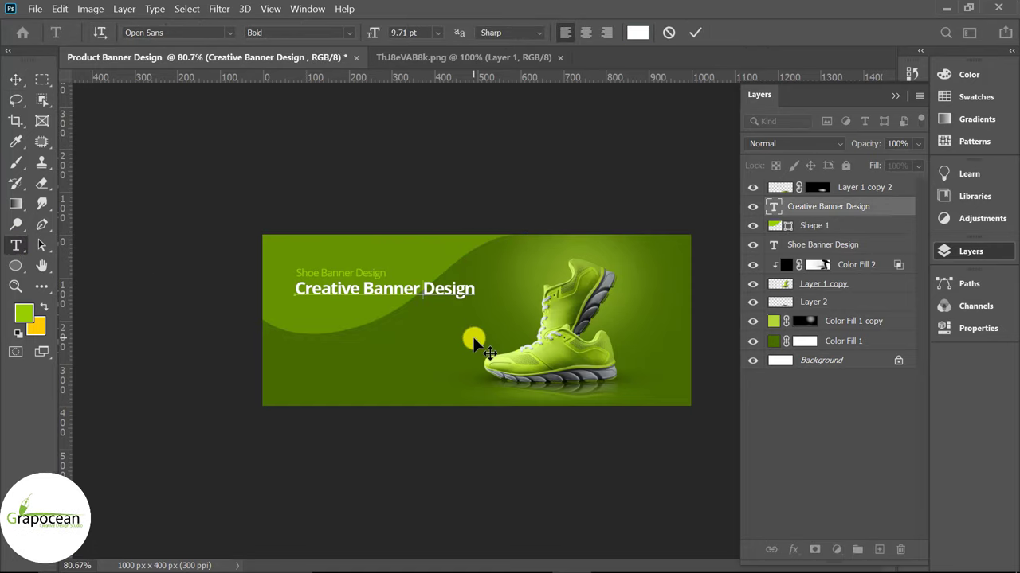
pyautogui.press('Return')
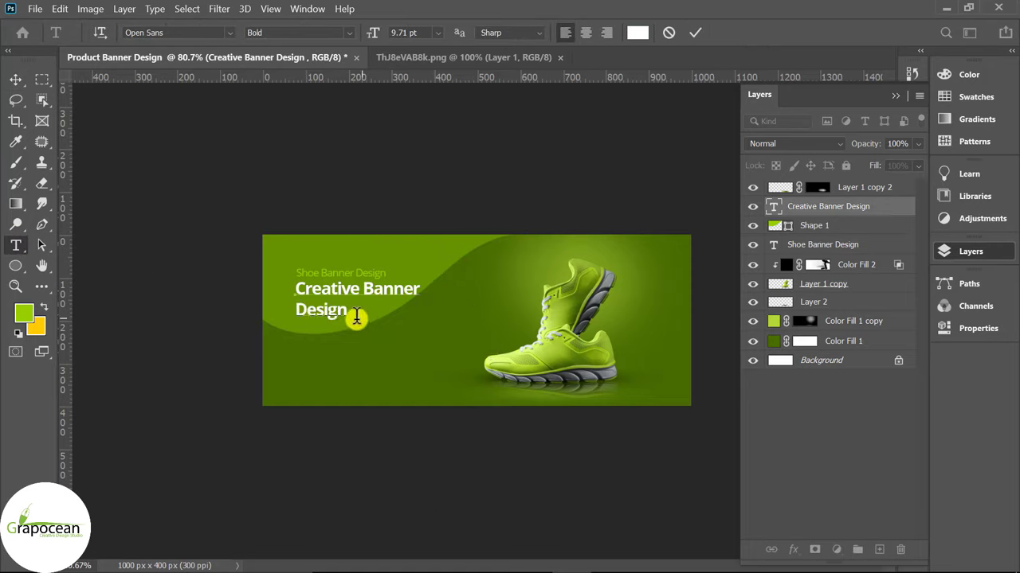
pyautogui.moveTo(356, 317); pyautogui.dragTo(236, 319)
pyautogui.hotkey('alt', 'Up')
pyautogui.hotkey('alt', 'Up')
pyautogui.hotkey('alt', 'Up')
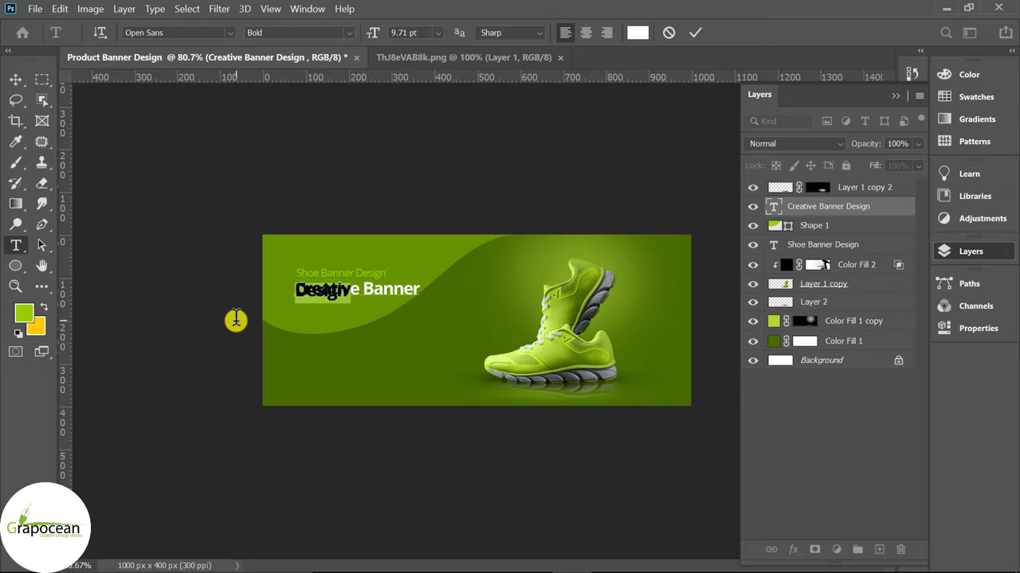
pyautogui.hotkey('alt', 'Down')
pyautogui.hotkey('alt', 'Down')
pyautogui.hotkey('alt', 'Down')
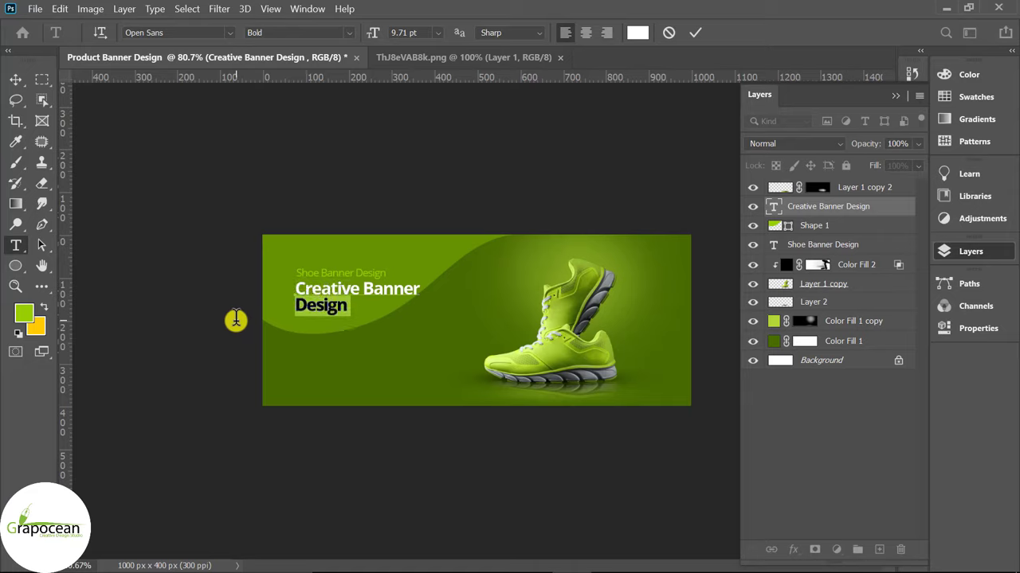
pyautogui.click(15, 79)
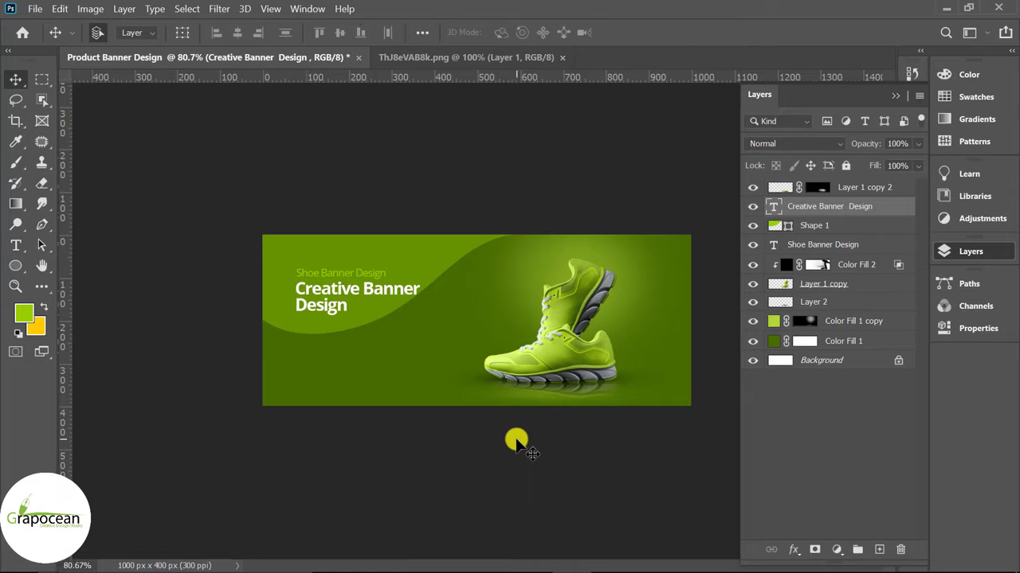
pyautogui.scroll(2, 439, 393)
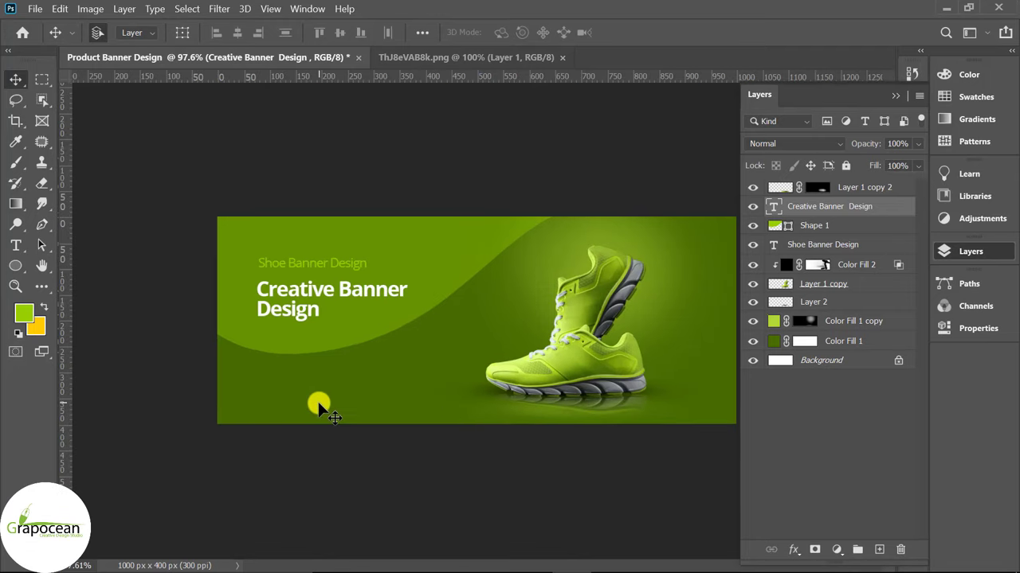
# Draw a 148 × 41 px rounded-rectangle button with 20.5 px corners at the lower left
pyautogui.rightClick(15, 265)
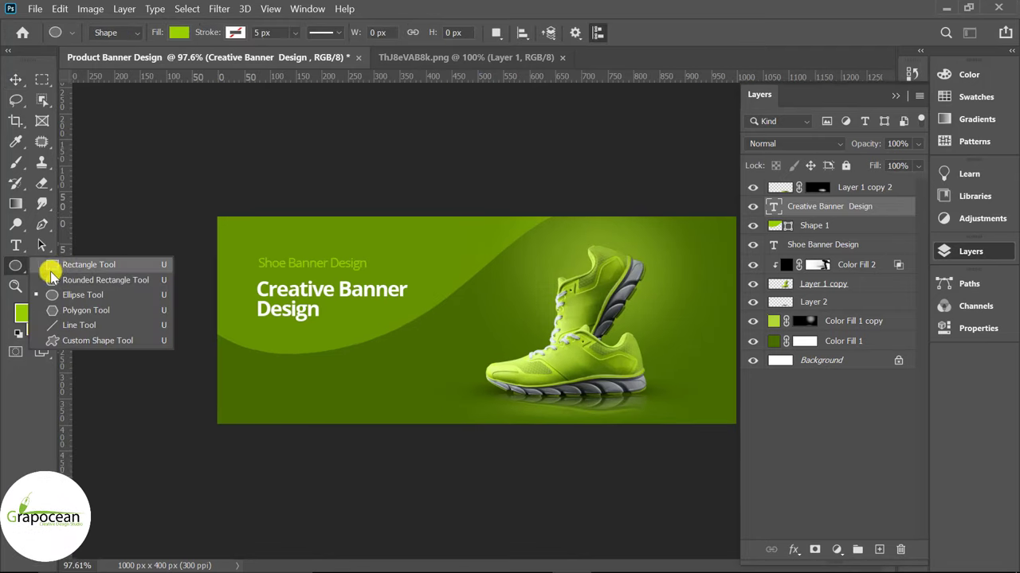
pyautogui.click(95, 280)
pyautogui.moveTo(266, 387); pyautogui.dragTo(344, 409)
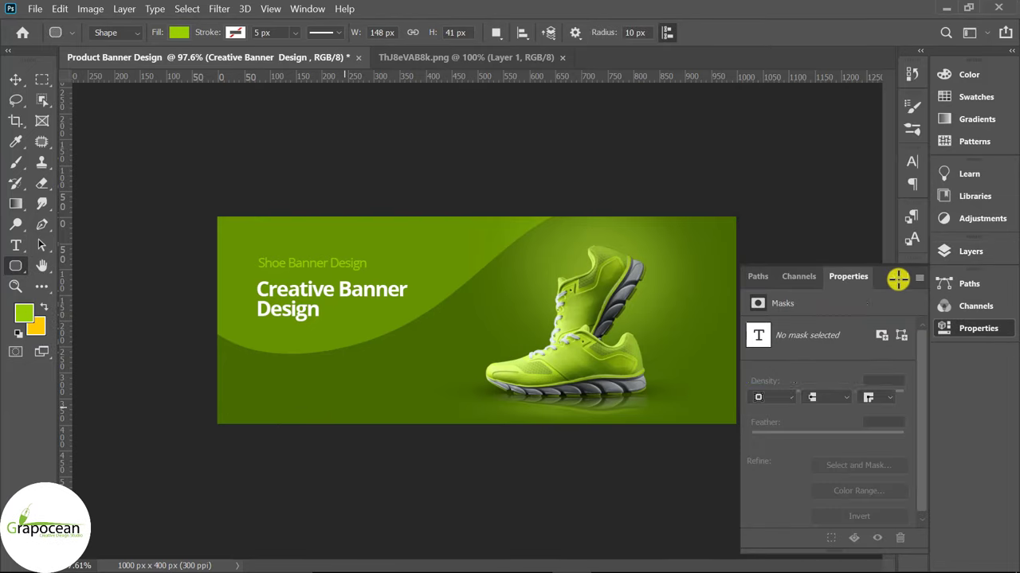
pyautogui.moveTo(757, 437); pyautogui.dragTo(879, 442)
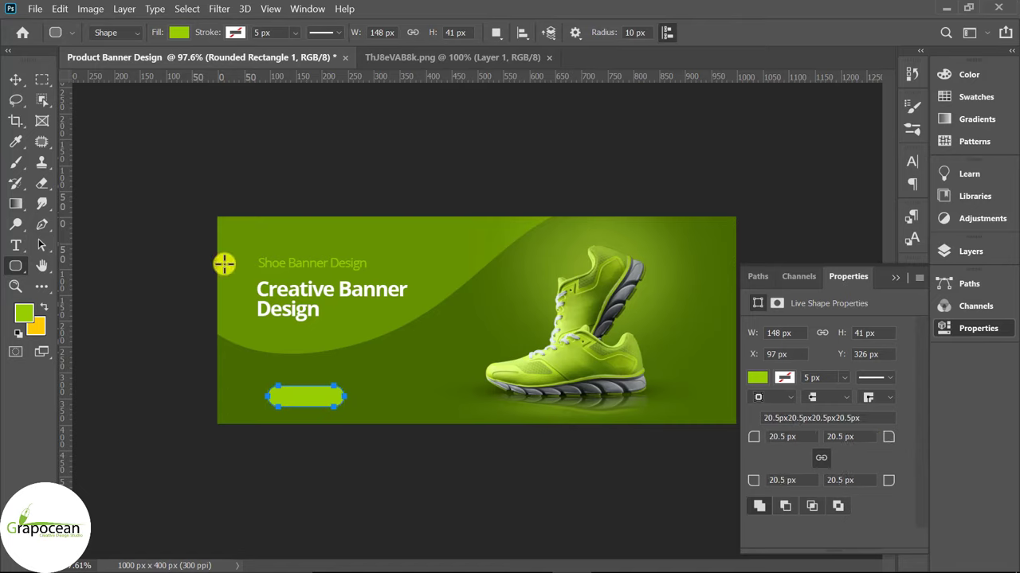
pyautogui.click(15, 78)
pyautogui.moveTo(321, 398); pyautogui.dragTo(309, 398)
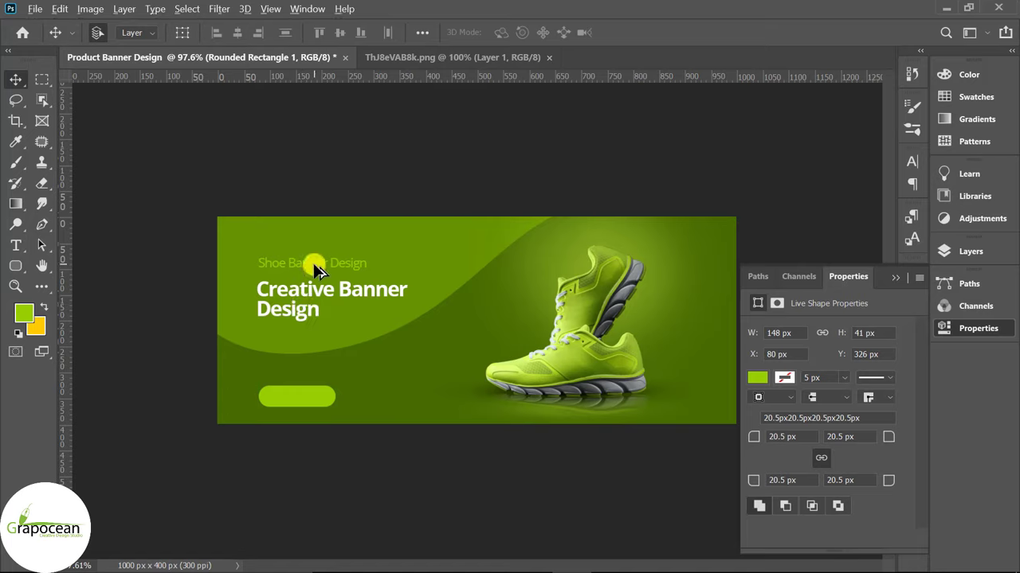
pyautogui.moveTo(317, 271); pyautogui.dragTo(316, 288)
pyautogui.hotkey('ctrl', 'z')
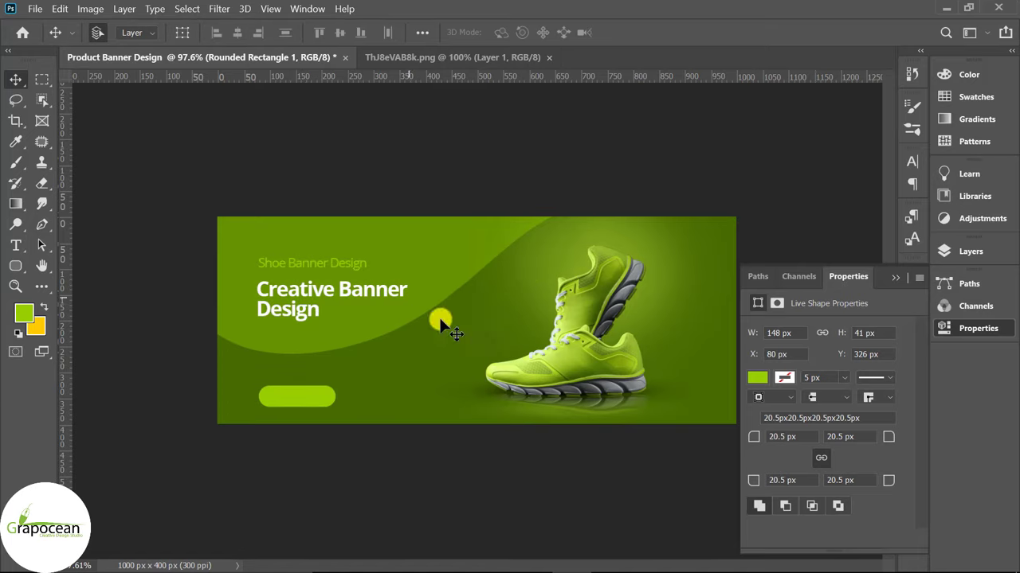
# Reorder layers so the headline and Shoe Banner Design text sit above the button
pyautogui.click(896, 277)
pyautogui.click(970, 251)
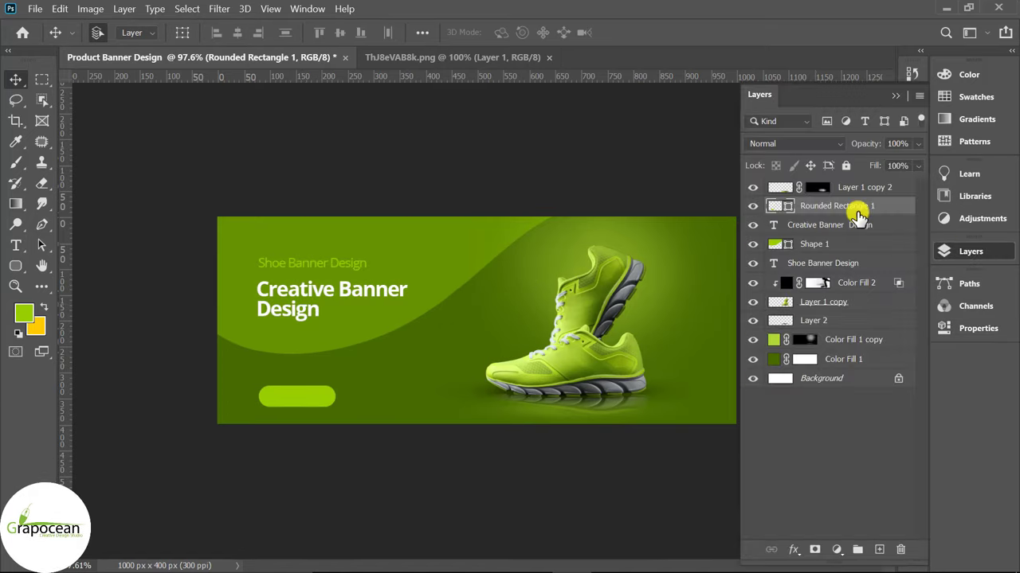
pyautogui.moveTo(852, 206); pyautogui.dragTo(849, 234)
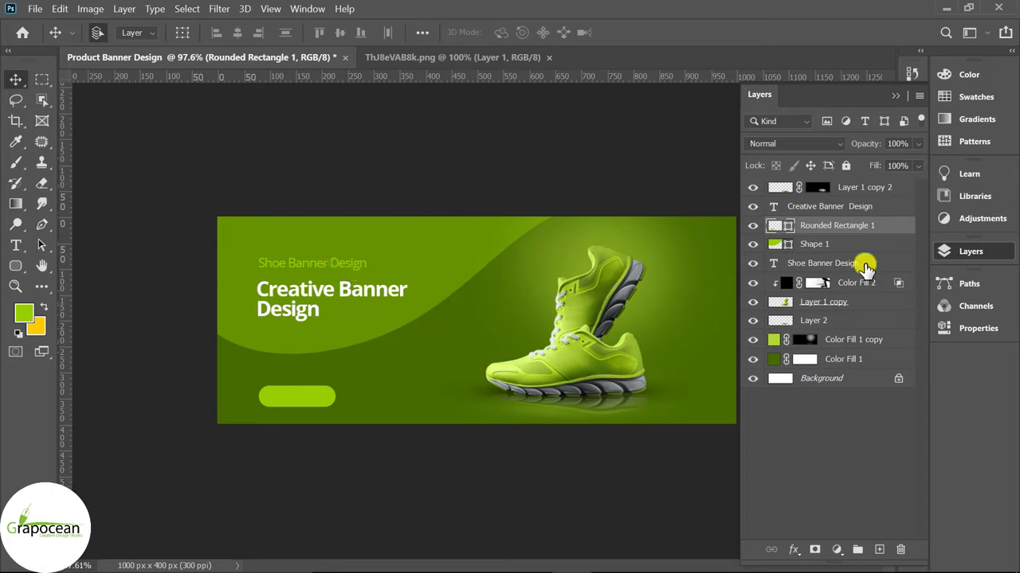
pyautogui.moveTo(866, 265); pyautogui.dragTo(846, 215)
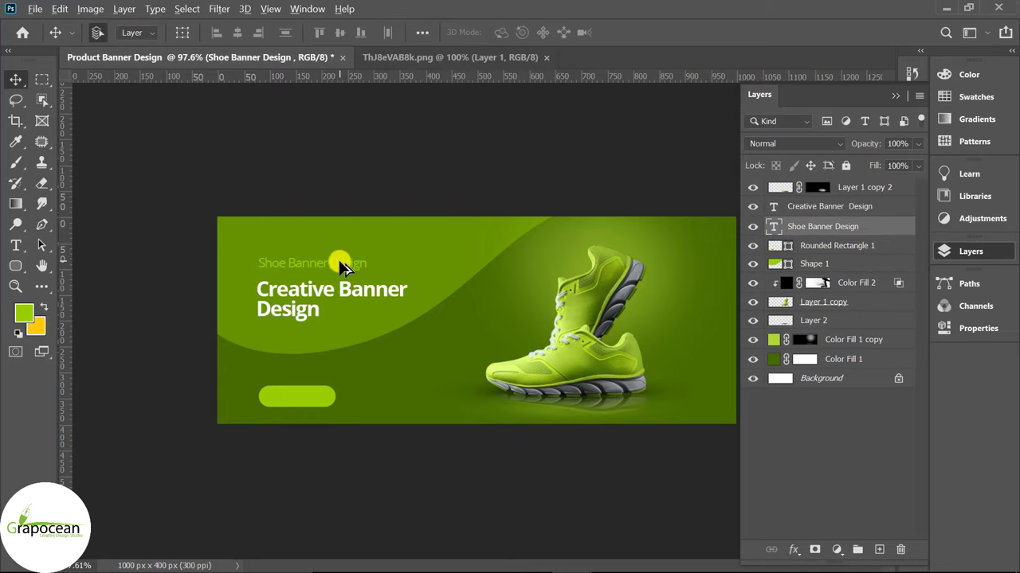
# Duplicate the Shoe Banner Design text, retype it as 'Order Now', and place it on the button
pyautogui.moveTo(339, 261); pyautogui.dragTo(338, 368)
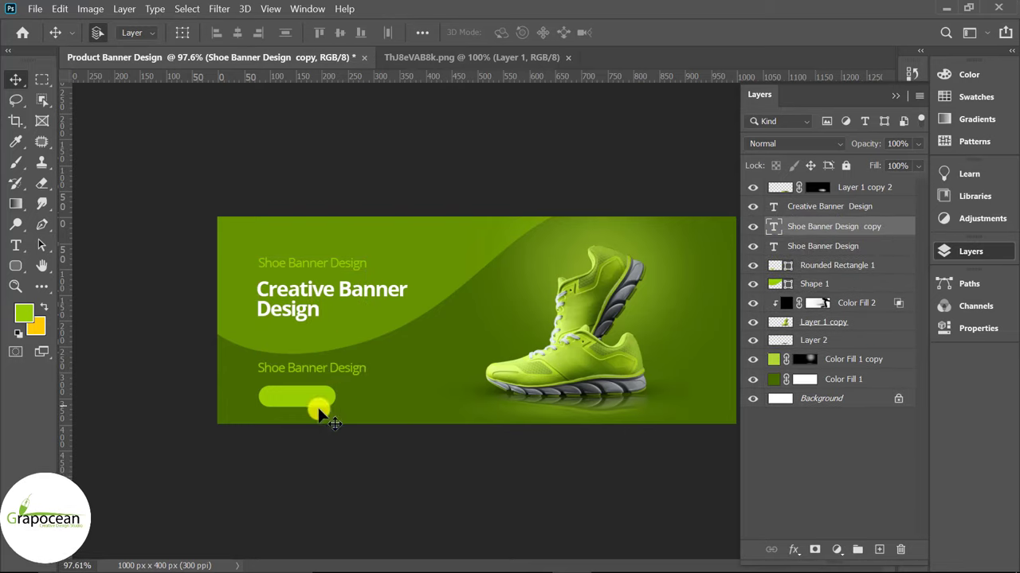
pyautogui.click(15, 248)
pyautogui.tripleClick(261, 367)
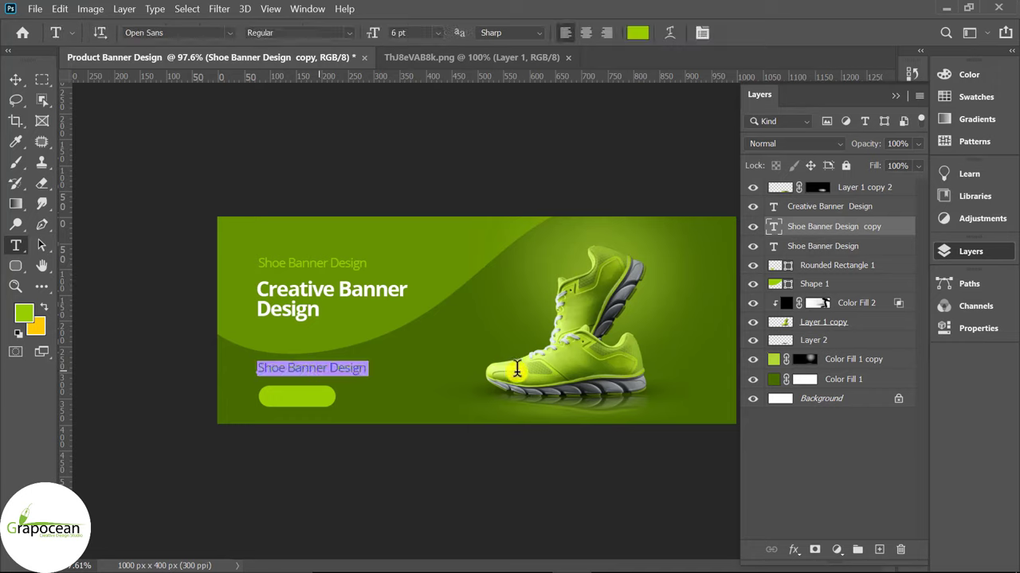
pyautogui.write('Order')
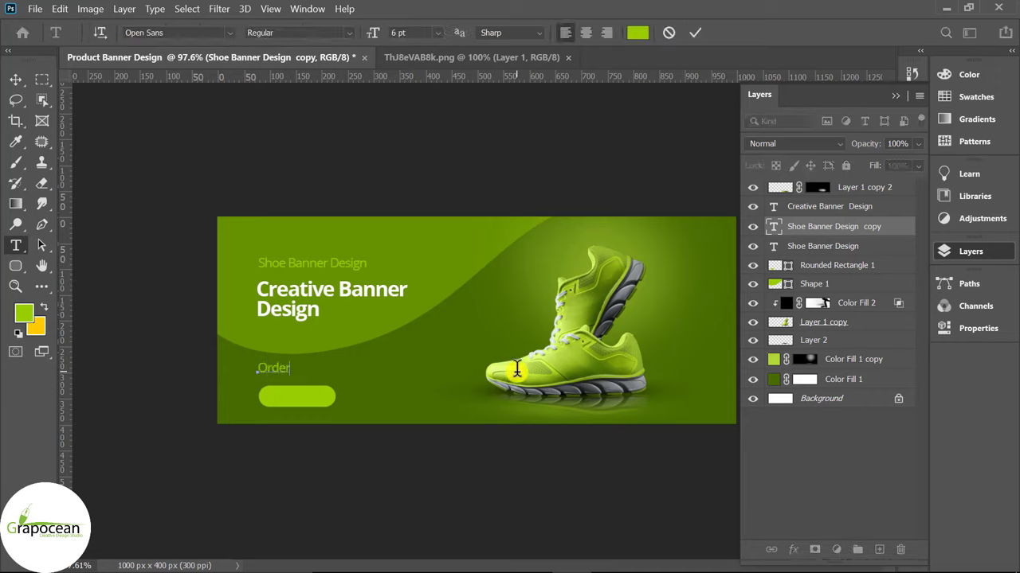
pyautogui.write(' Now')
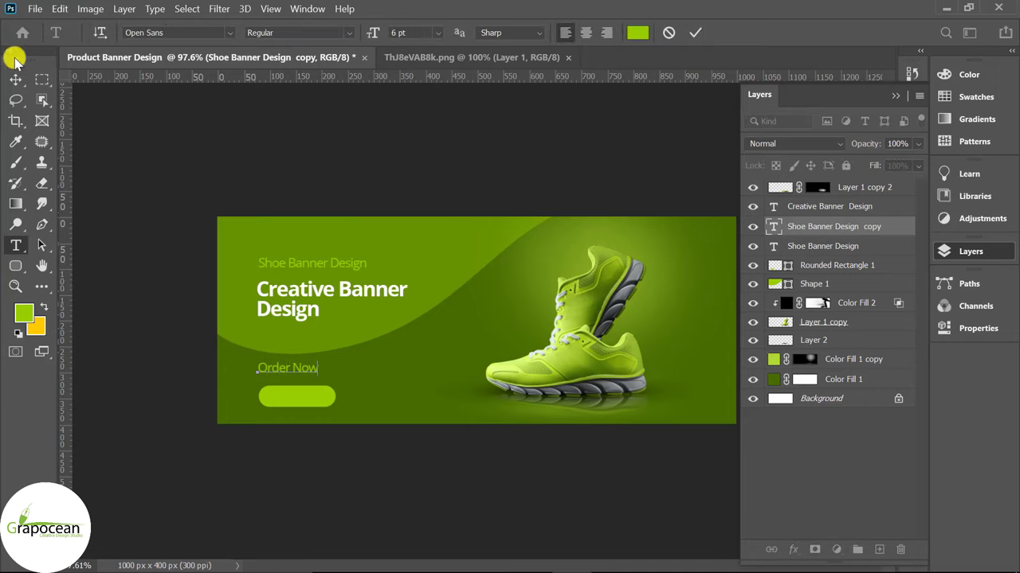
pyautogui.hotkey('ctrl', 'Return')
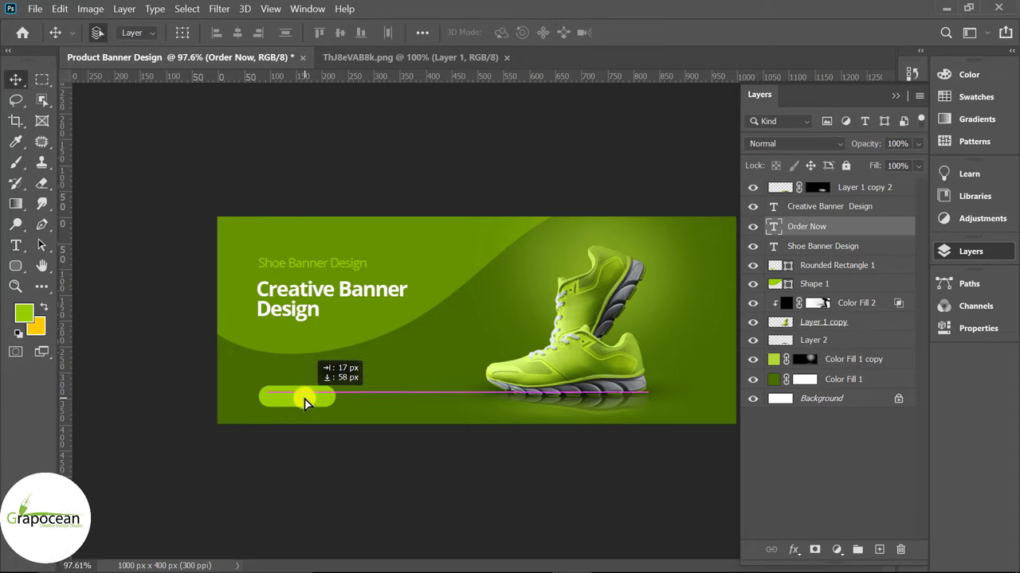
pyautogui.moveTo(303, 395); pyautogui.dragTo(304, 398)
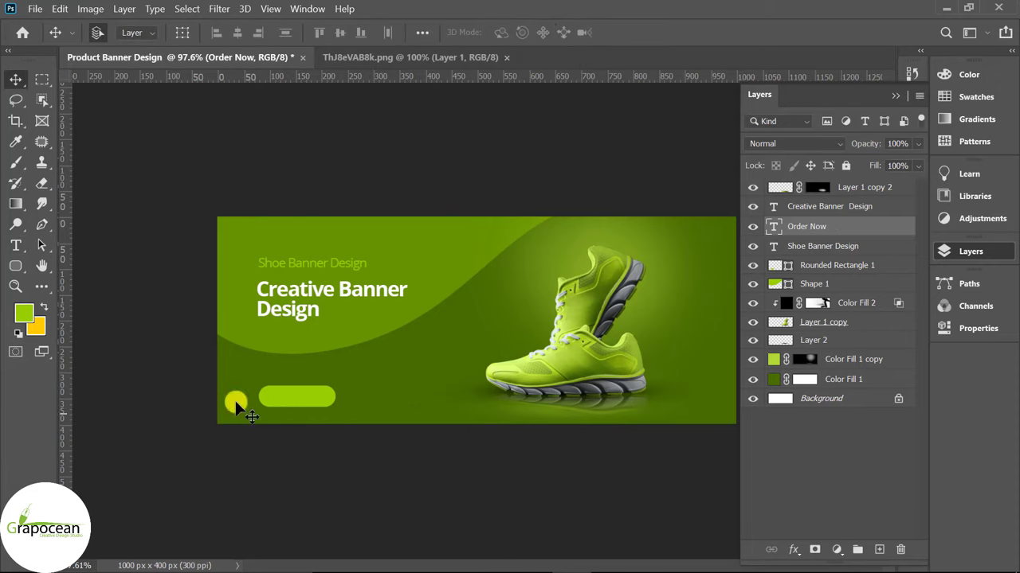
pyautogui.click(15, 246)
pyautogui.click(269, 399)
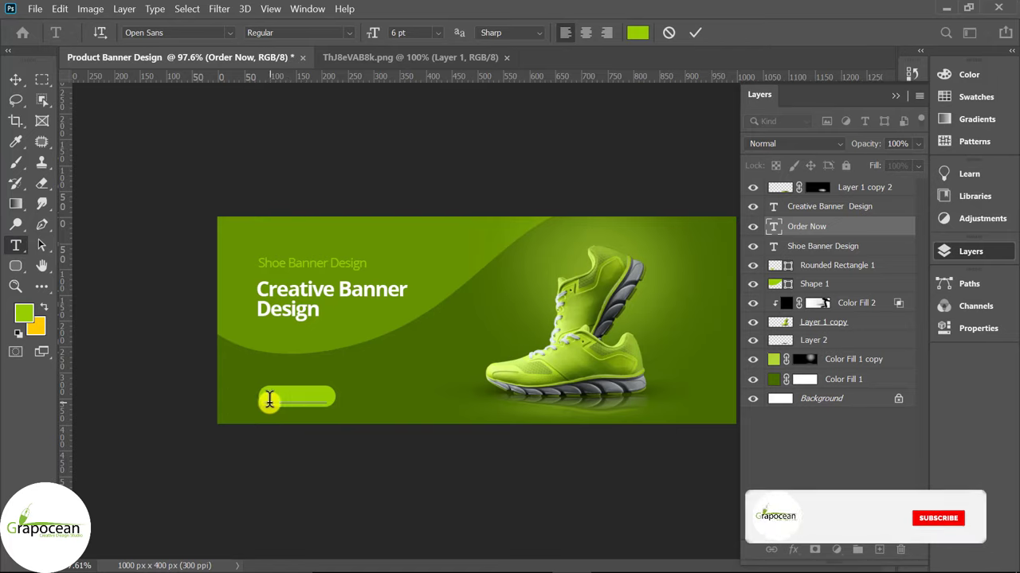
pyautogui.click(15, 77)
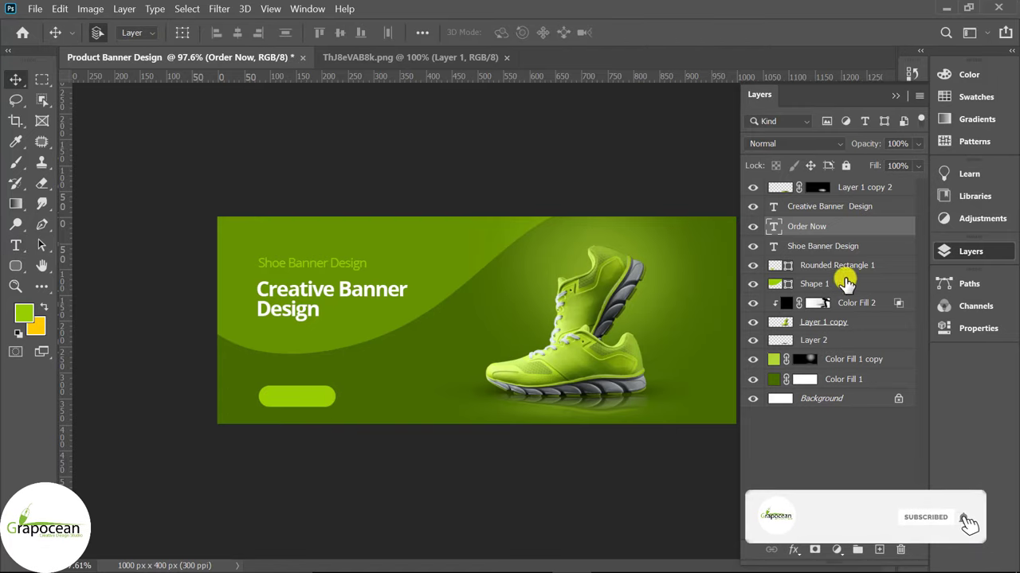
# Set the Rounded Rectangle 1 button layer to 49% opacity
pyautogui.click(845, 265)
pyautogui.click(752, 266)
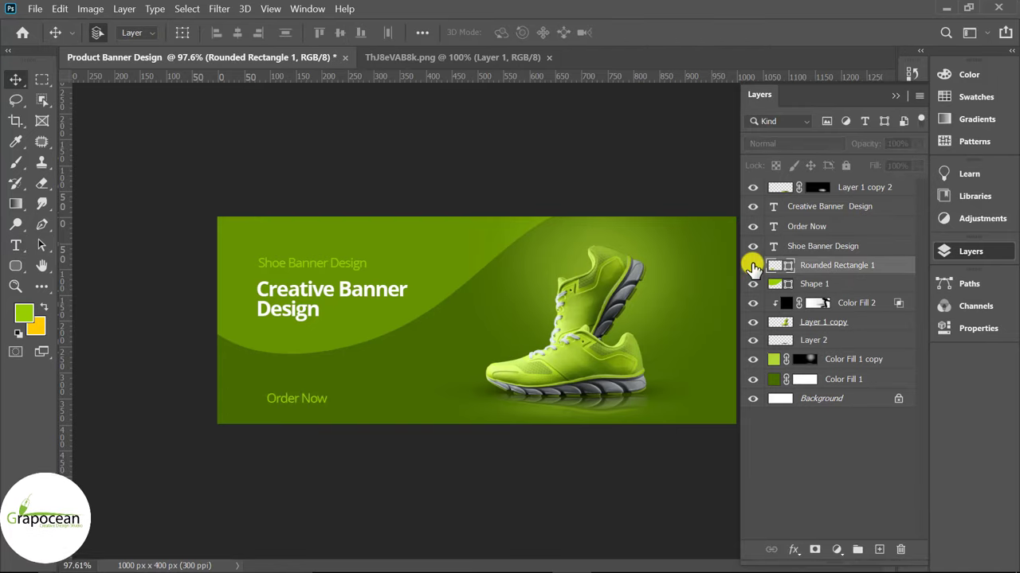
pyautogui.click(753, 265)
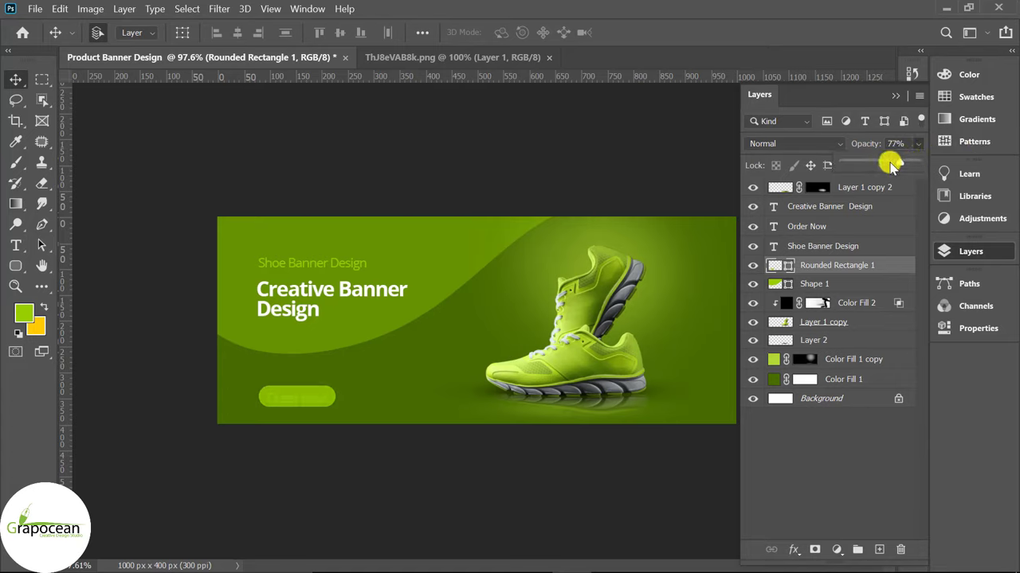
pyautogui.moveTo(891, 164); pyautogui.dragTo(875, 164)
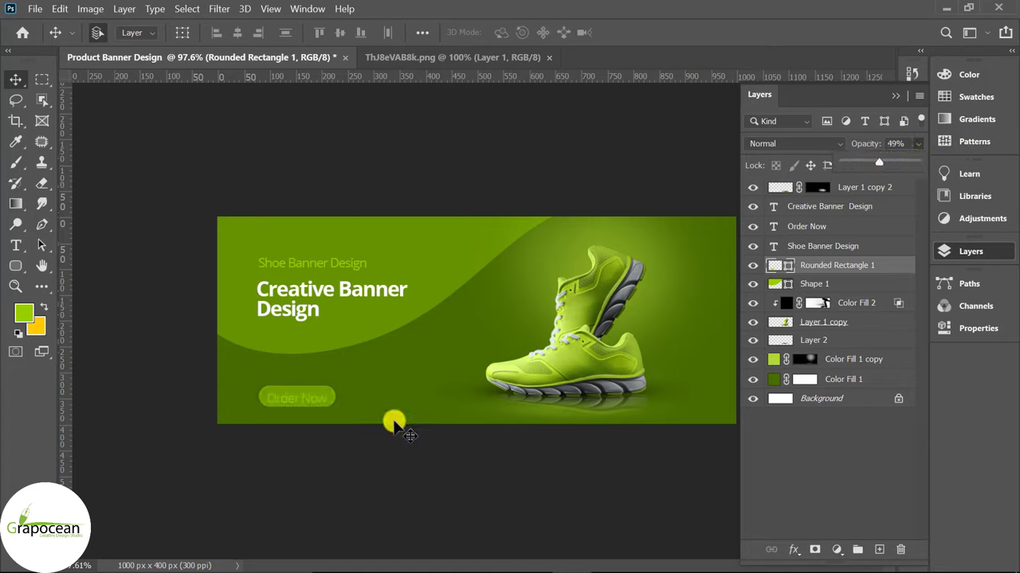
pyautogui.click(329, 398)
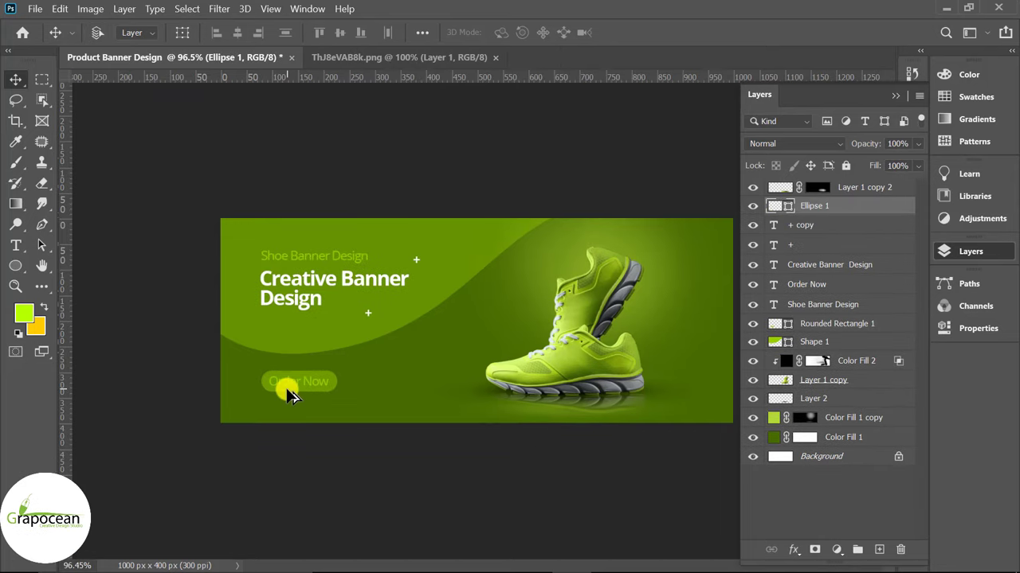
pyautogui.scroll(2, 284, 387)
pyautogui.click(246, 231)
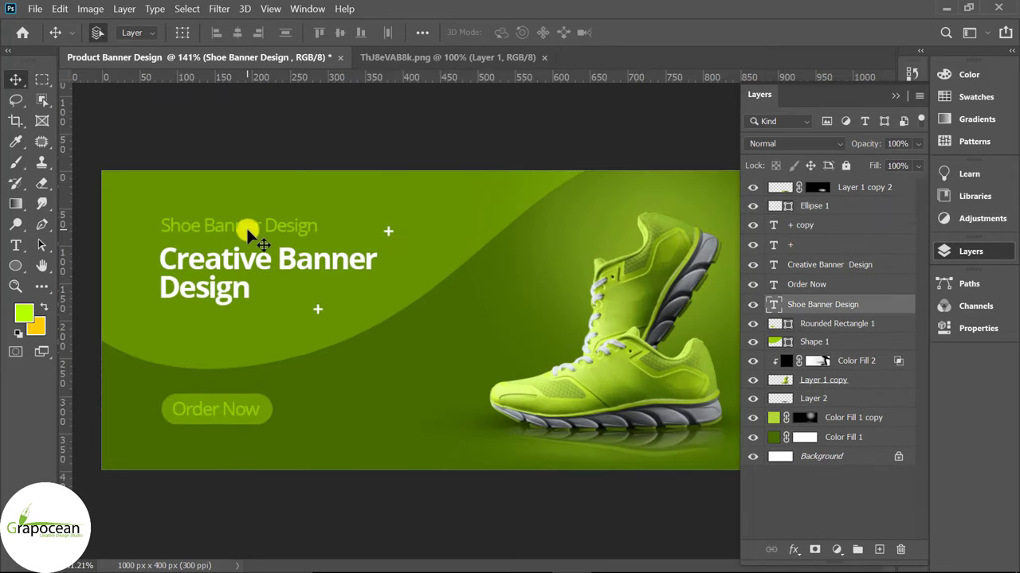
pyautogui.moveTo(245, 231); pyautogui.dragTo(251, 436)
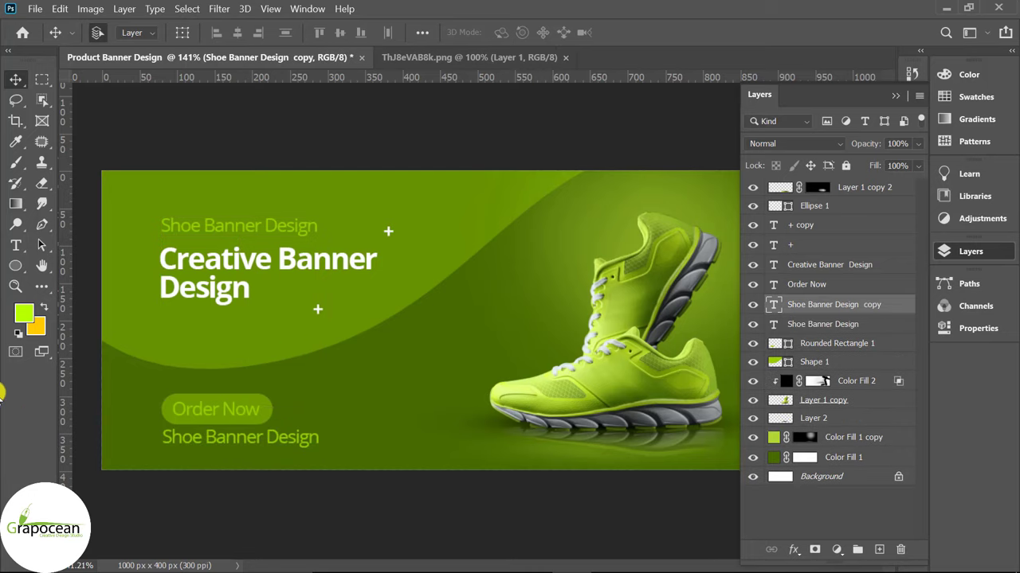
pyautogui.click(20, 248)
pyautogui.moveTo(166, 439); pyautogui.dragTo(480, 448)
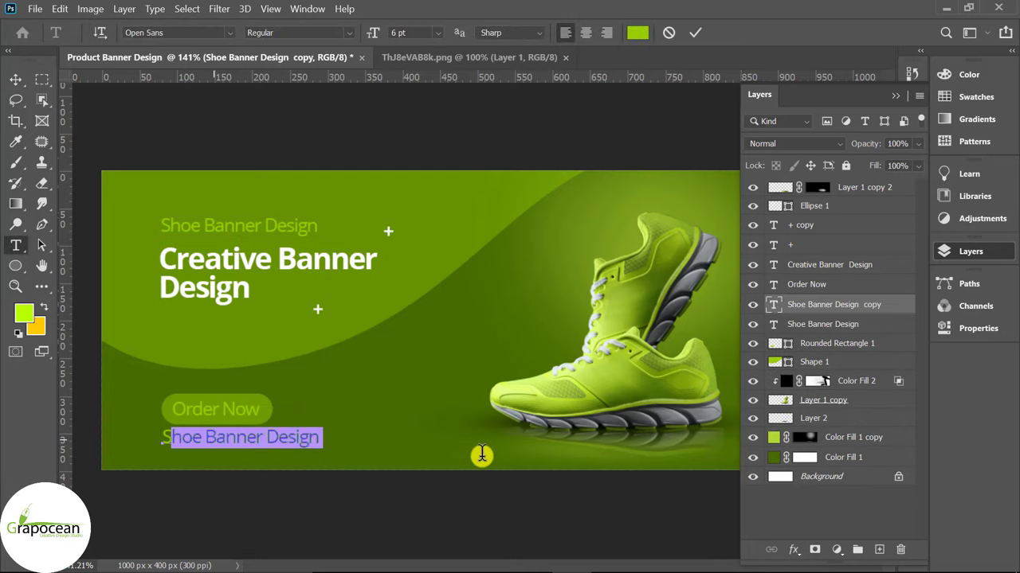
pyautogui.write('www.g')
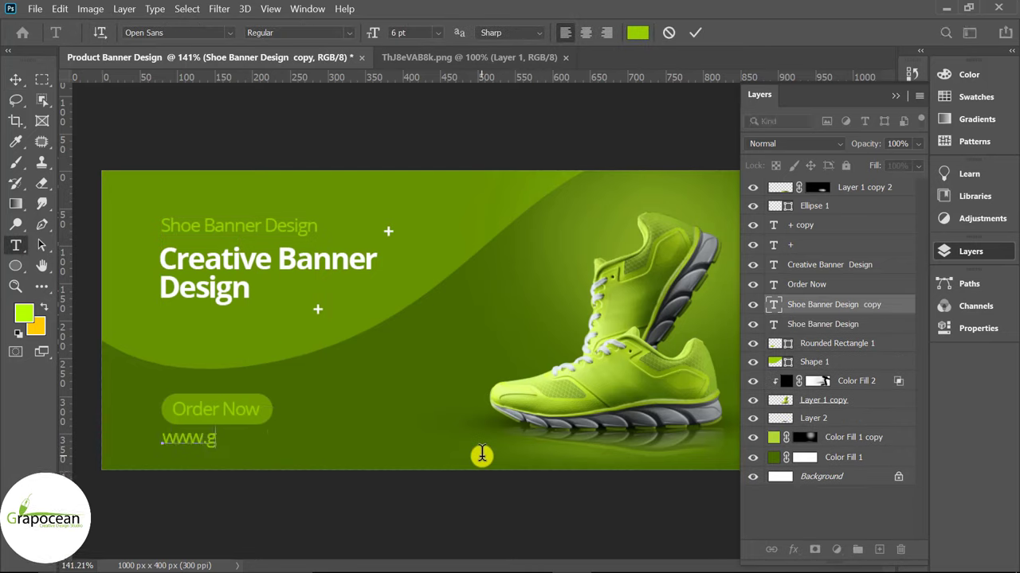
pyautogui.write('rapocean.com')
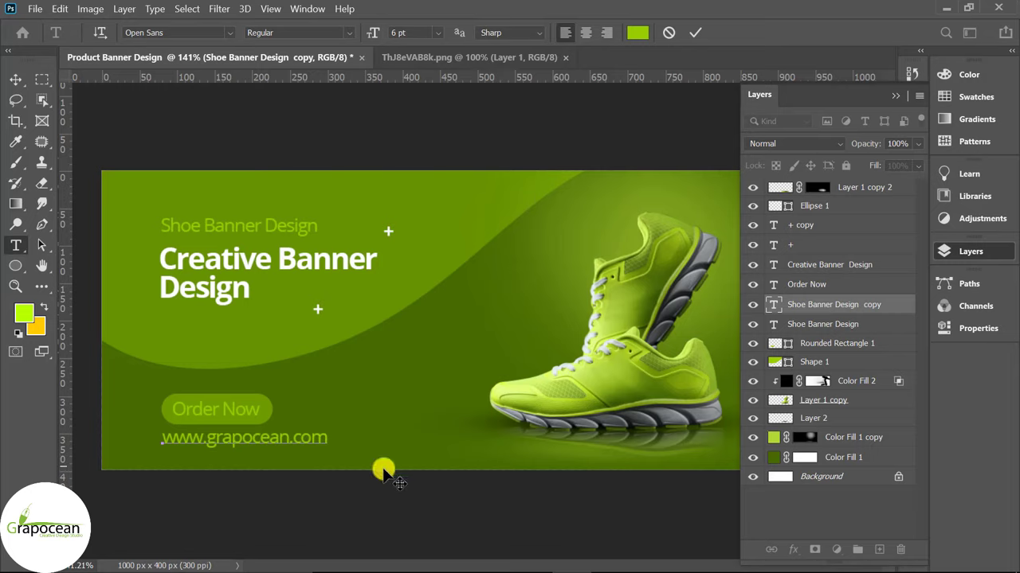
pyautogui.hotkey('ctrl', 'Return')
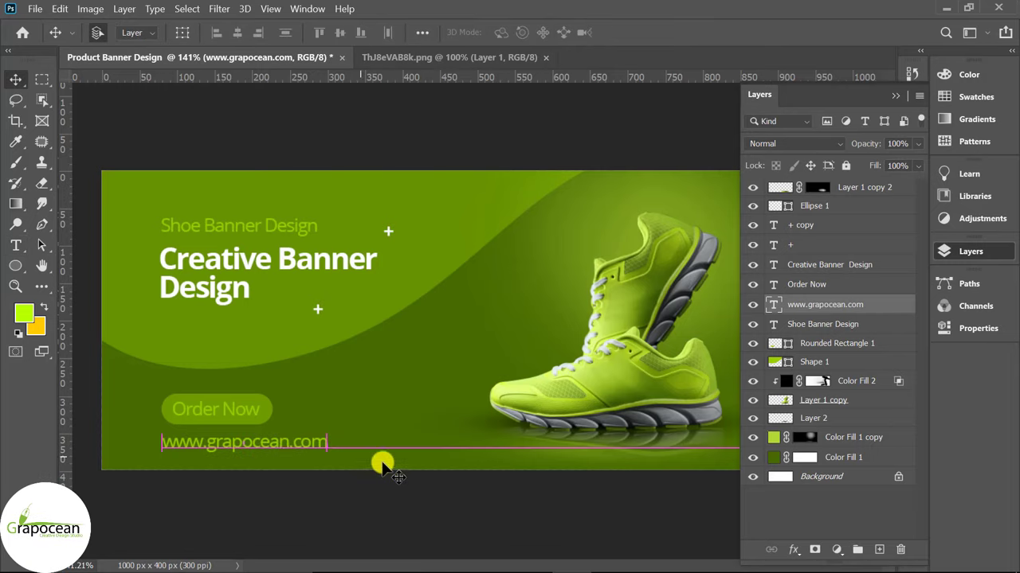
pyautogui.hotkey('ctrl', '0')
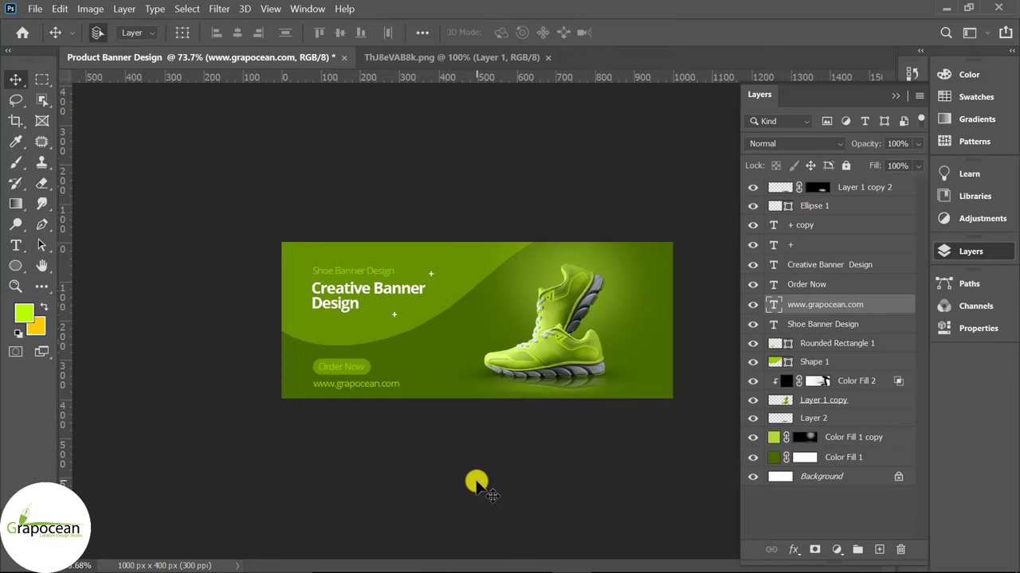
# Move the Order Now button higher and the website line up close beneath it
pyautogui.scroll(2, 318, 391)
pyautogui.scroll(1, 310, 394)
pyautogui.moveTo(281, 414); pyautogui.dragTo(292, 366)
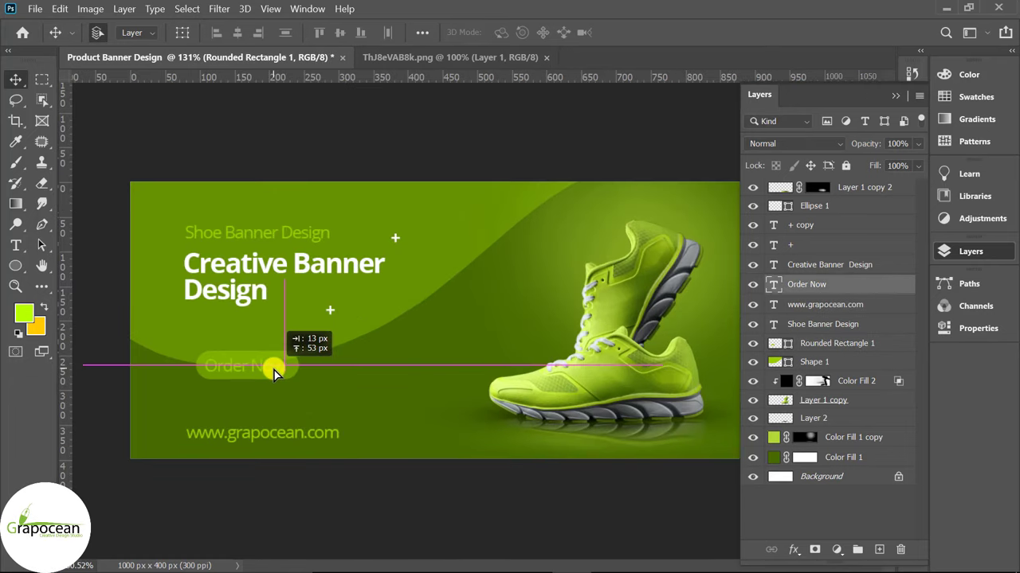
pyautogui.moveTo(301, 434); pyautogui.dragTo(296, 418)
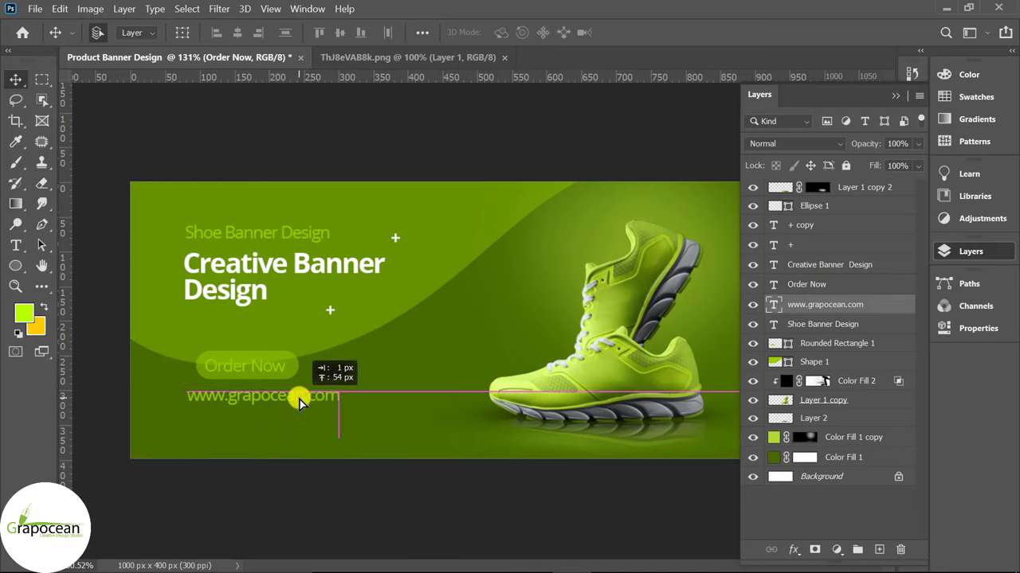
pyautogui.scroll(-3, 359, 450)
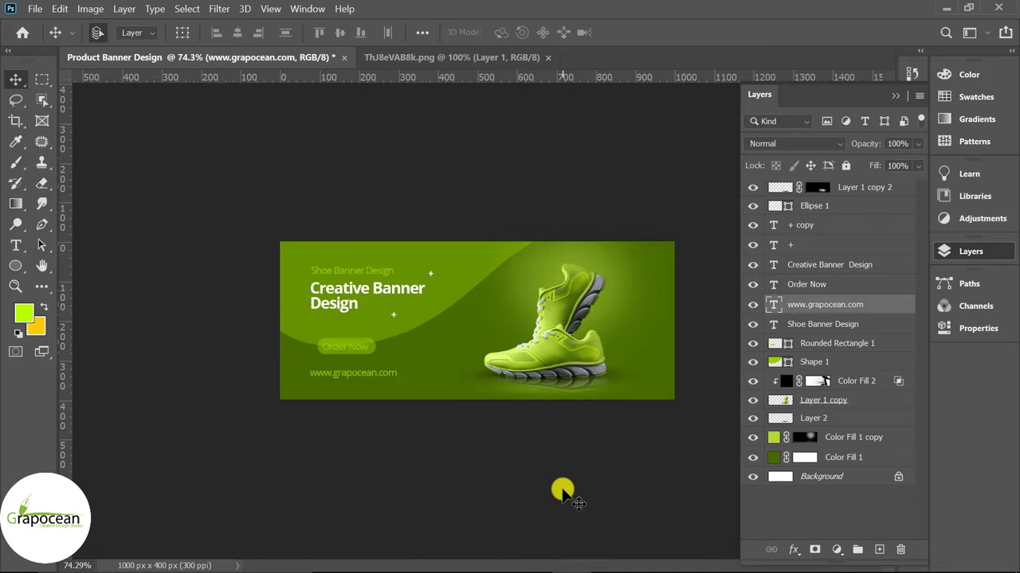
pyautogui.scroll(3, 476, 319)
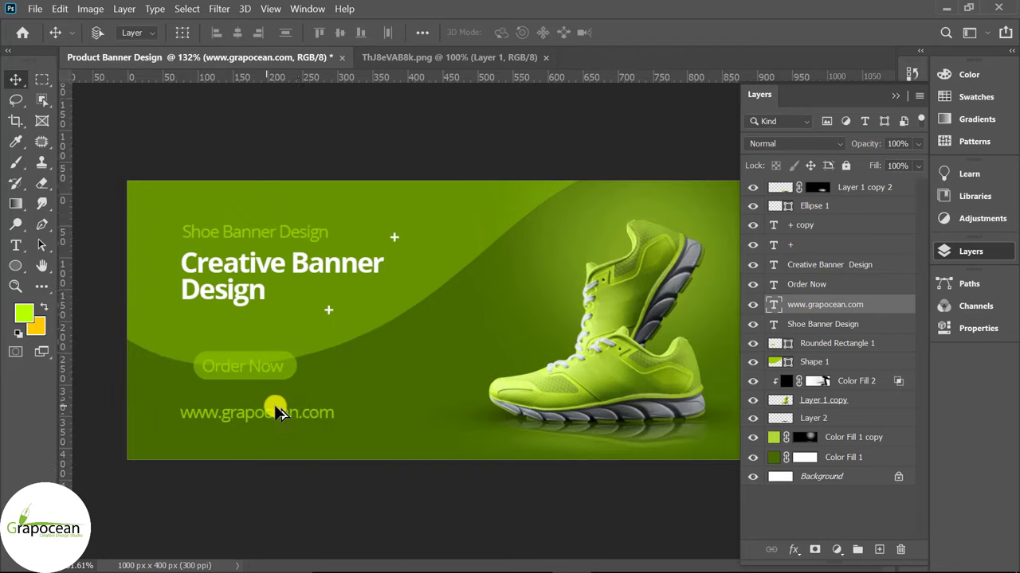
pyautogui.hotkey('ctrl', 't')
pyautogui.moveTo(343, 429); pyautogui.dragTo(262, 414)
pyautogui.click(760, 32)
pyautogui.click(16, 245)
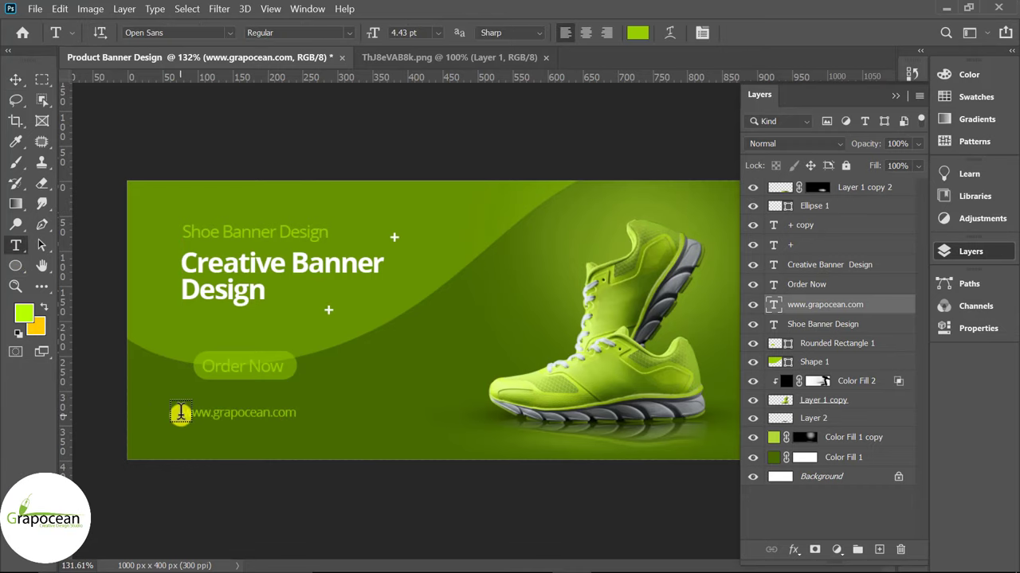
pyautogui.moveTo(183, 413); pyautogui.dragTo(454, 416)
pyautogui.click(638, 33)
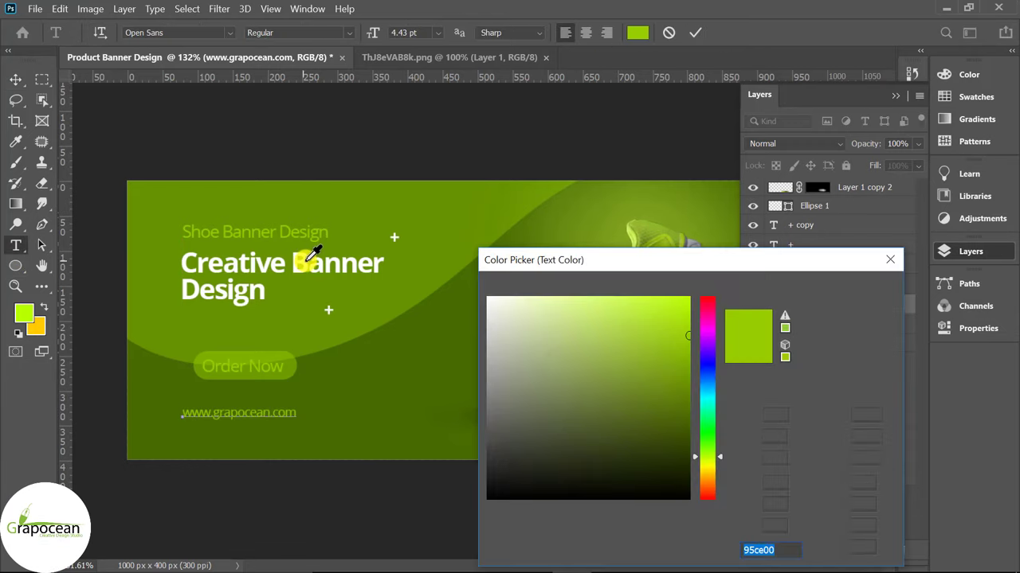
pyautogui.write('ffffff')
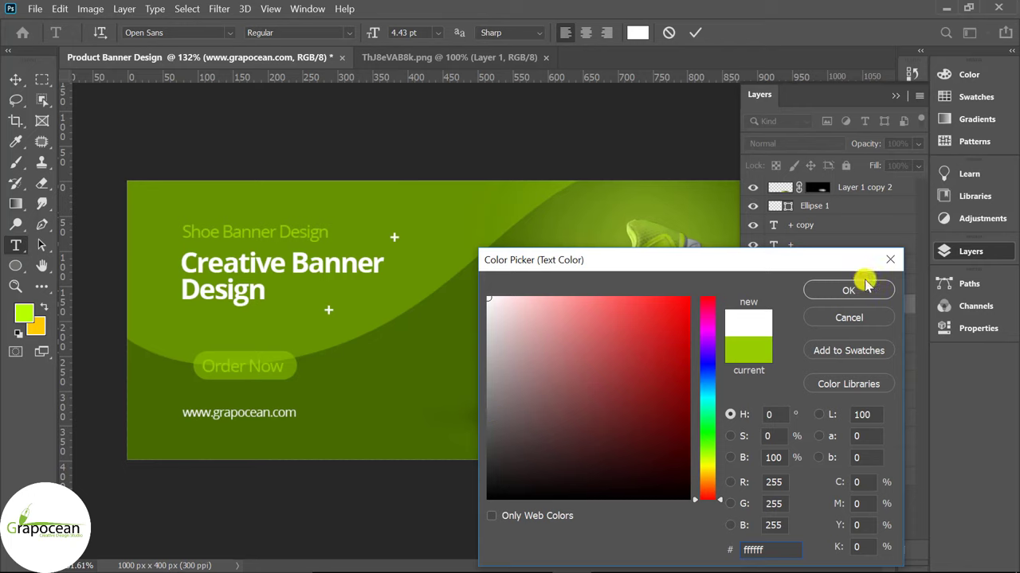
pyautogui.click(849, 290)
pyautogui.click(16, 80)
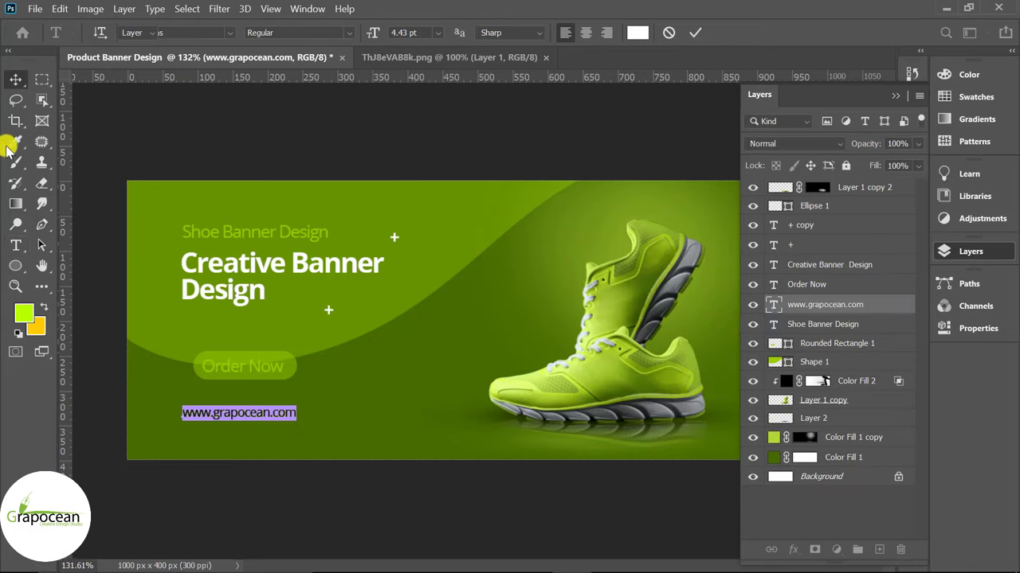
# Make the Order Now label white (ffffff) in Open Sans Bold
pyautogui.click(17, 244)
pyautogui.tripleClick(219, 366)
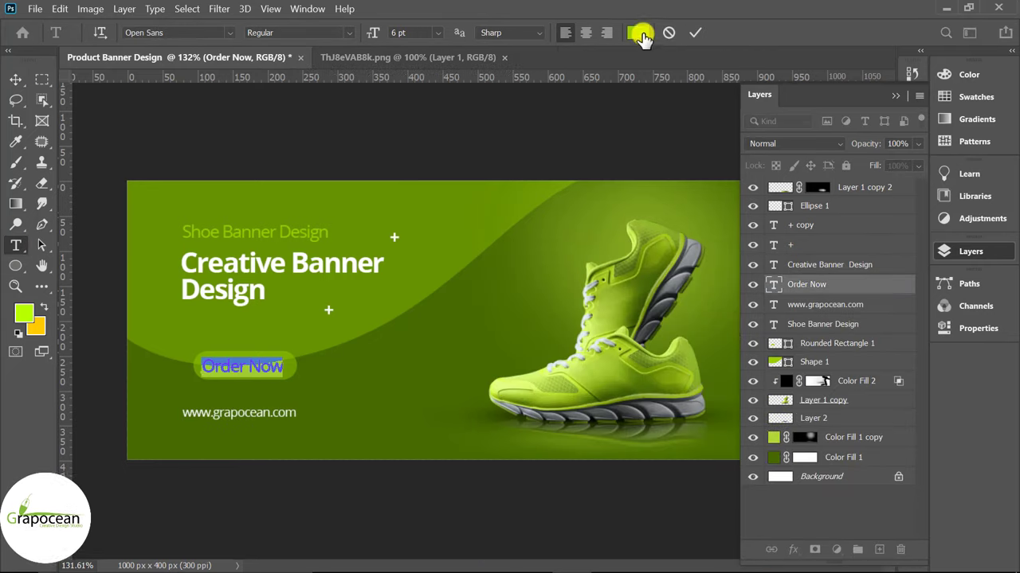
pyautogui.click(637, 32)
pyautogui.write('ffffff')
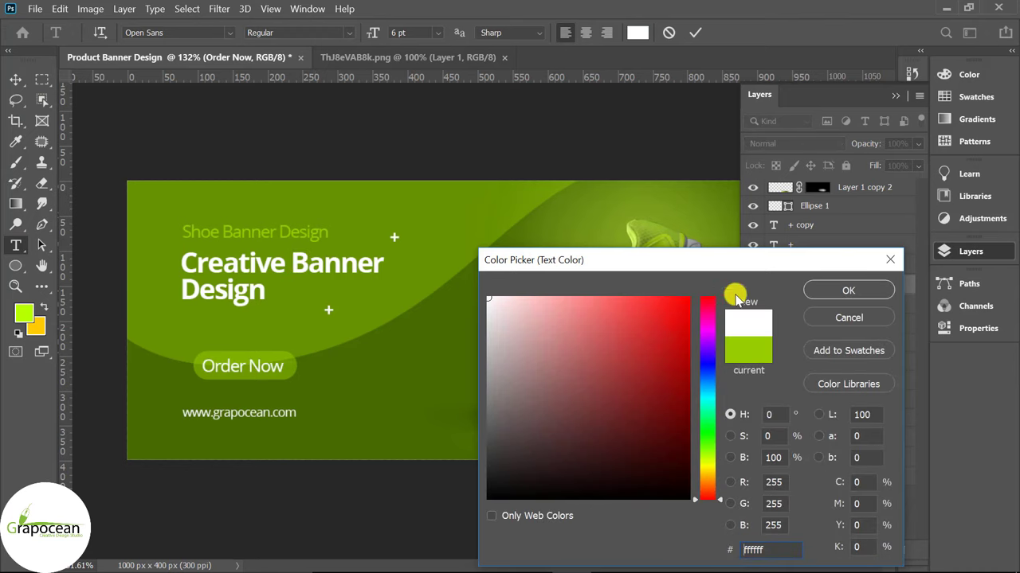
pyautogui.click(834, 292)
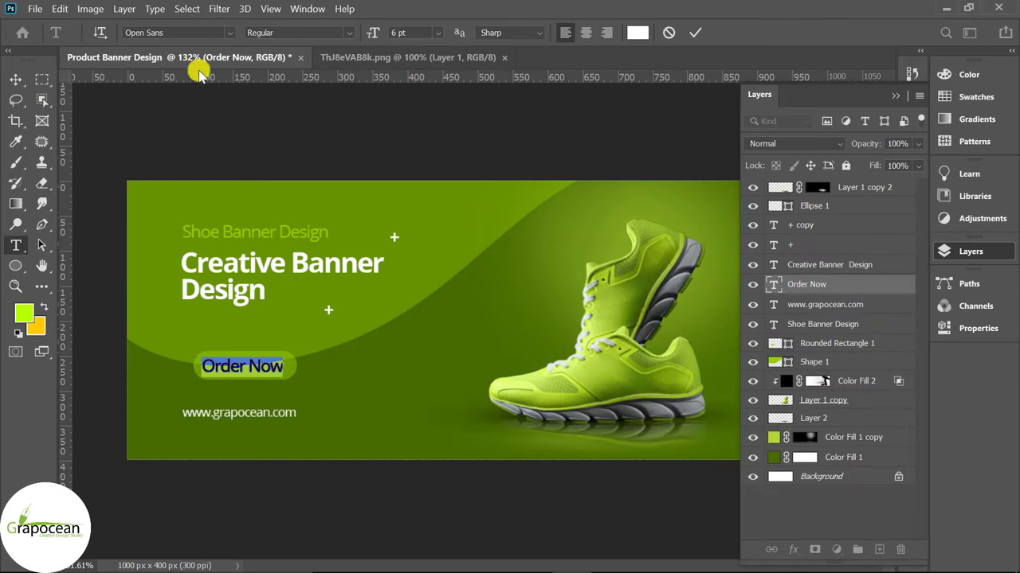
pyautogui.click(351, 33)
pyautogui.click(334, 124)
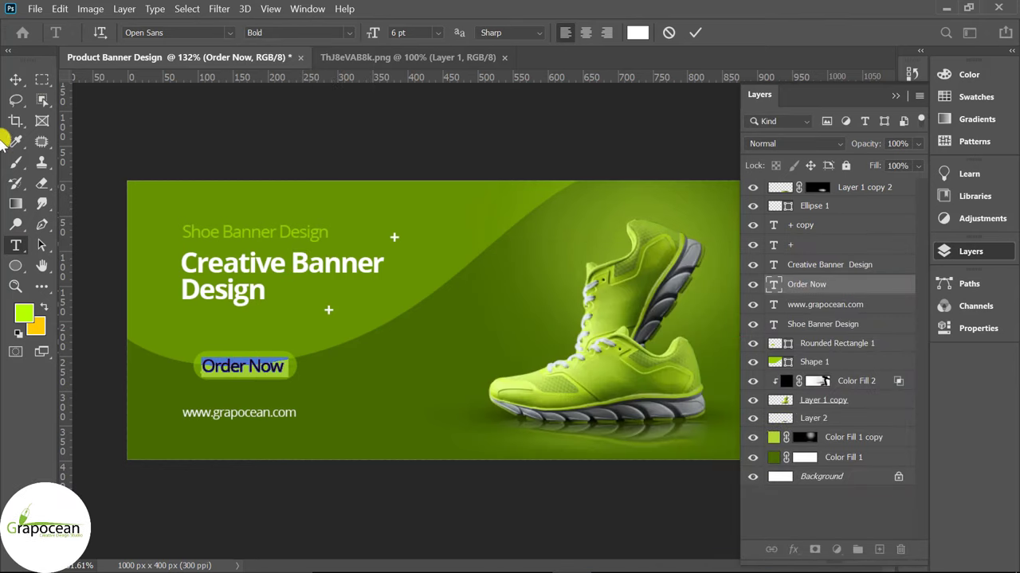
pyautogui.click(16, 77)
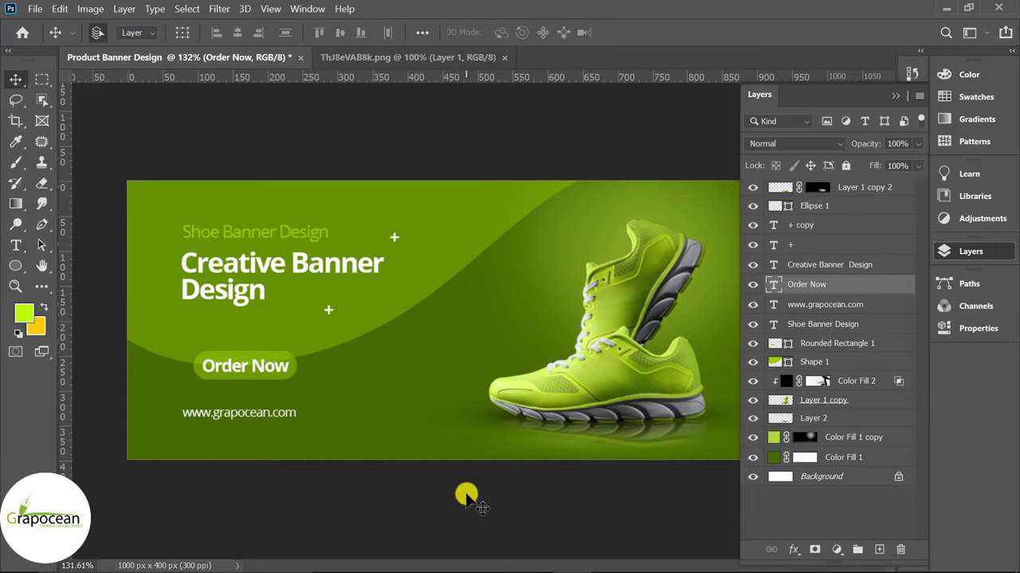
pyautogui.scroll(-2, 467, 487)
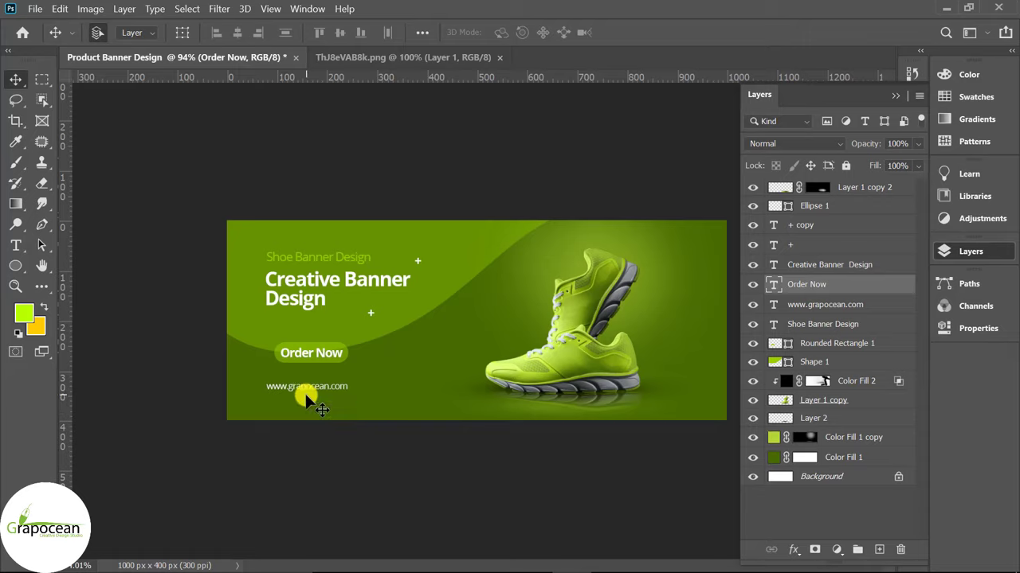
pyautogui.click(17, 268)
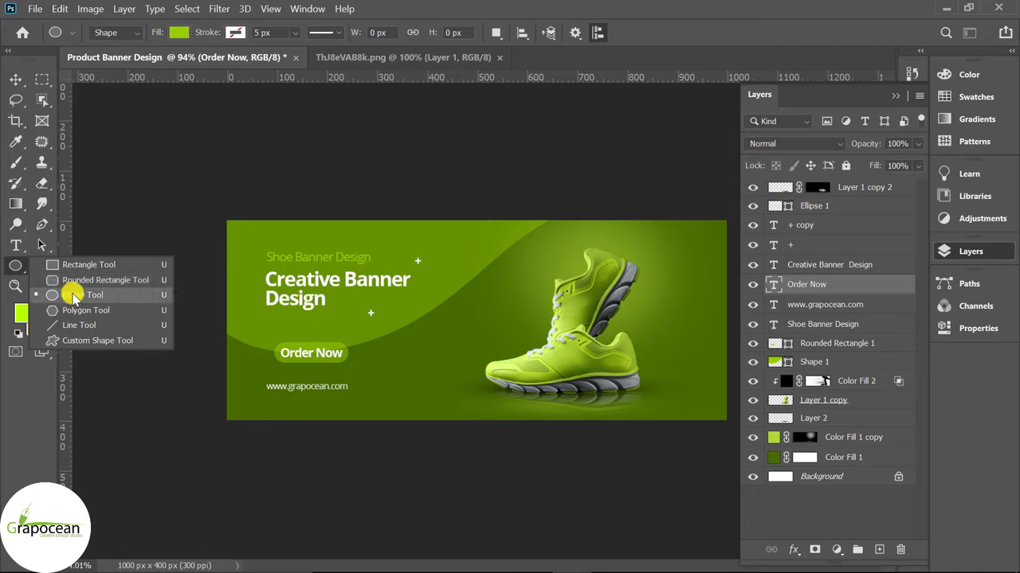
# Draw a circle over the shoe and shift it to the left
pyautogui.click(74, 295)
pyautogui.moveTo(556, 254); pyautogui.dragTo(681, 363)
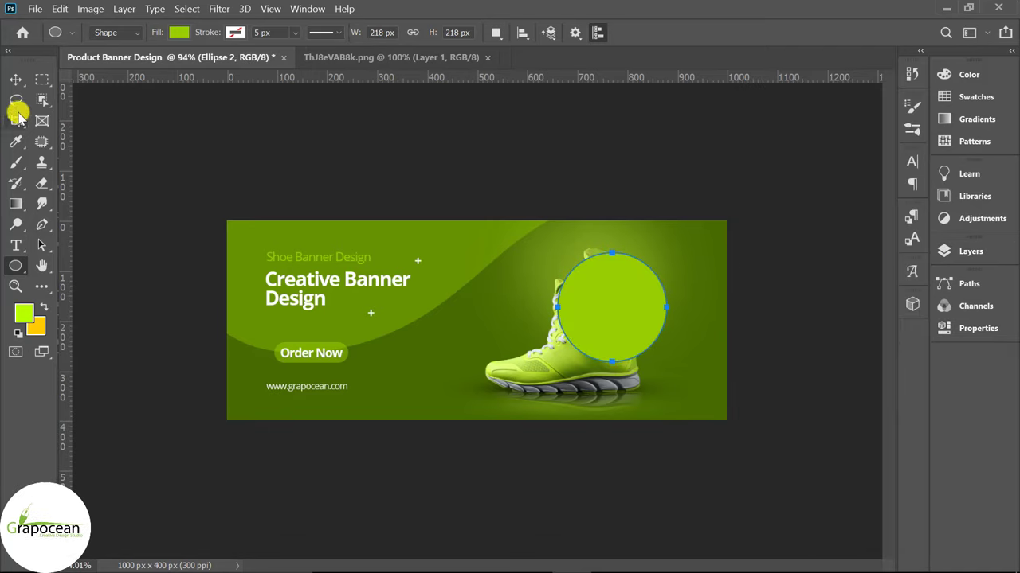
pyautogui.click(16, 79)
pyautogui.moveTo(523, 246); pyautogui.dragTo(490, 317)
# Add a layer mask to the circle and fade it with a diagonal gradient
pyautogui.click(965, 247)
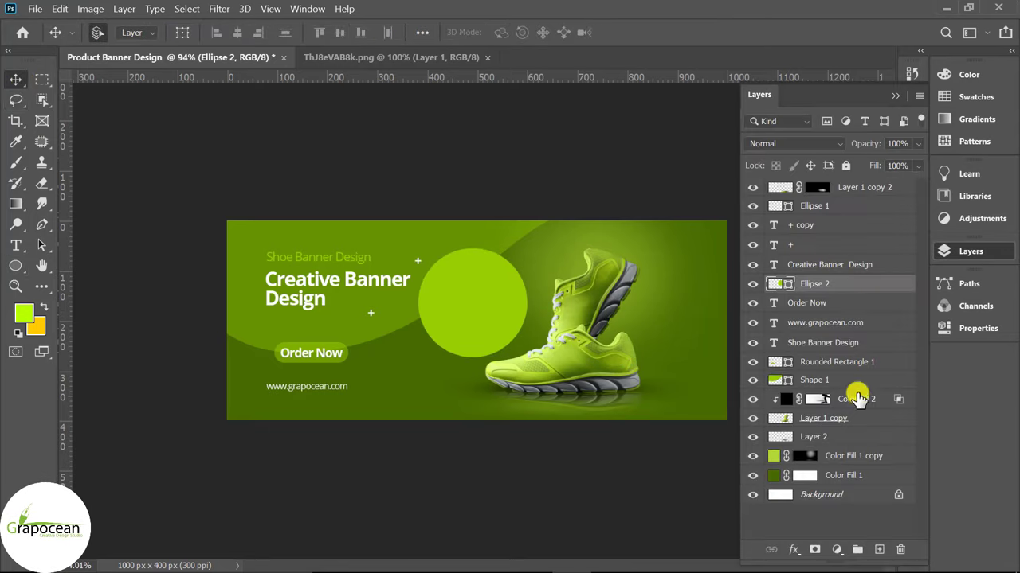
pyautogui.click(814, 550)
pyautogui.click(16, 204)
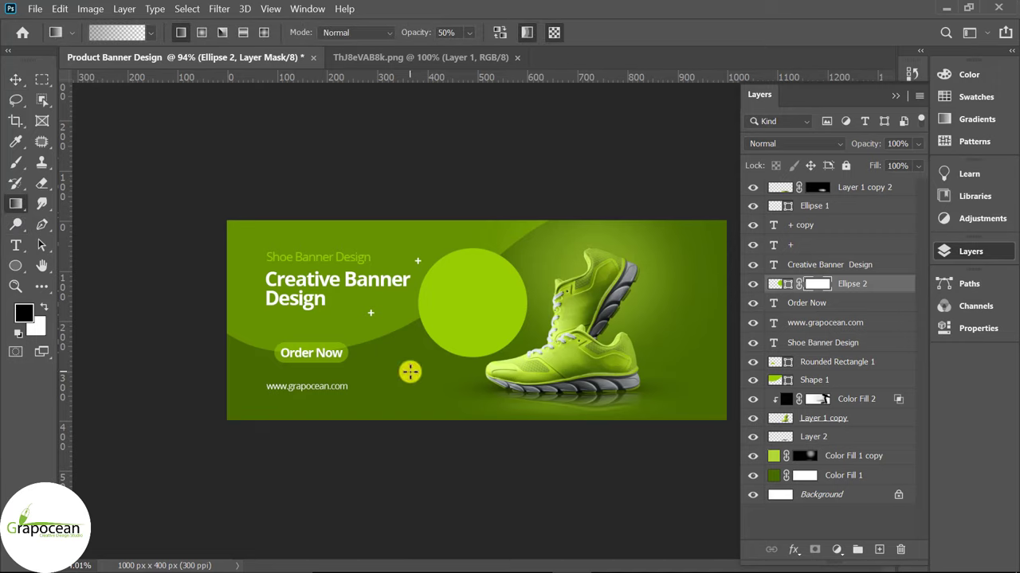
pyautogui.moveTo(399, 359)
pyautogui.mouseDown()
pyautogui.moveTo(569, 243)
pyautogui.moveTo(523, 244)
pyautogui.mouseUp()
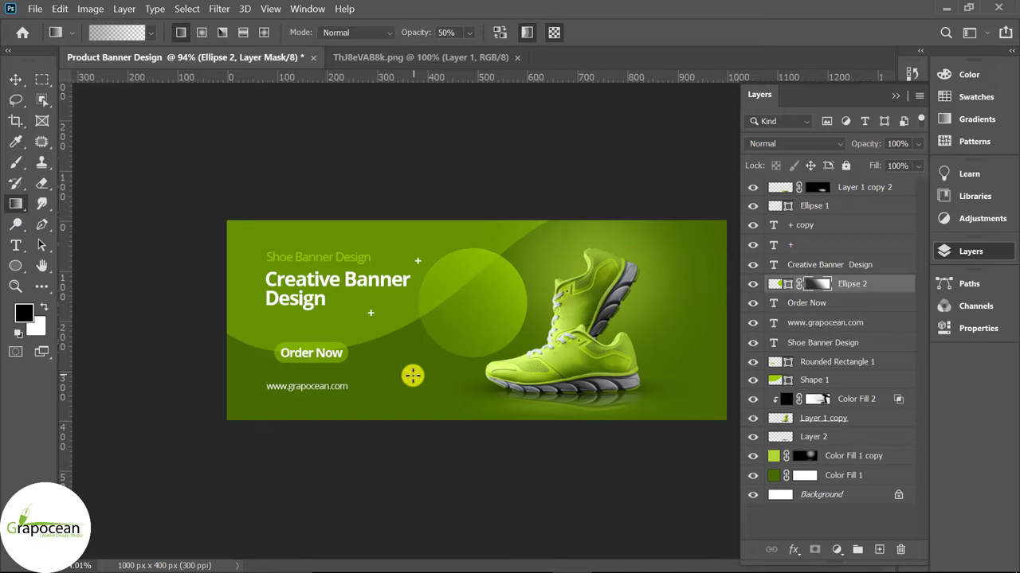
pyautogui.moveTo(412, 375); pyautogui.dragTo(622, 239)
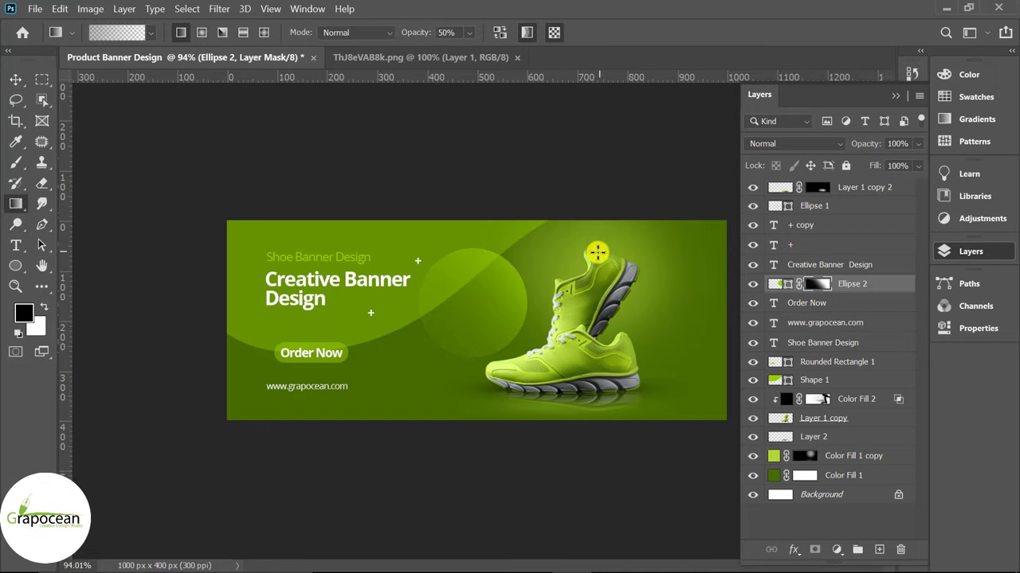
pyautogui.click(16, 80)
# Place Ellipse 2 below Layer 2 and enlarge it to about 171% behind the shoe
pyautogui.scroll(-3, 477, 410)
pyautogui.scroll(3, 566, 422)
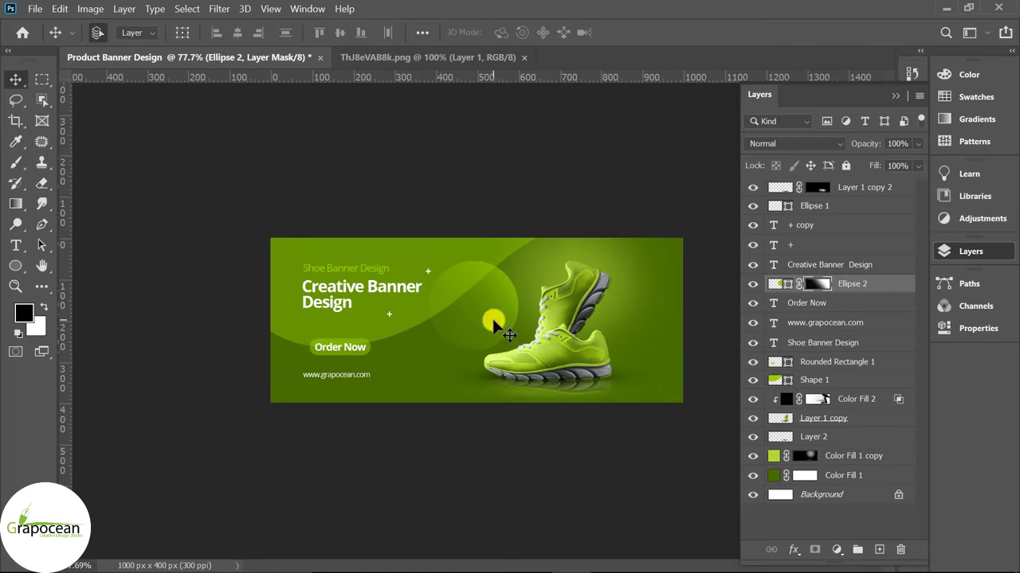
pyautogui.moveTo(493, 319); pyautogui.dragTo(605, 331)
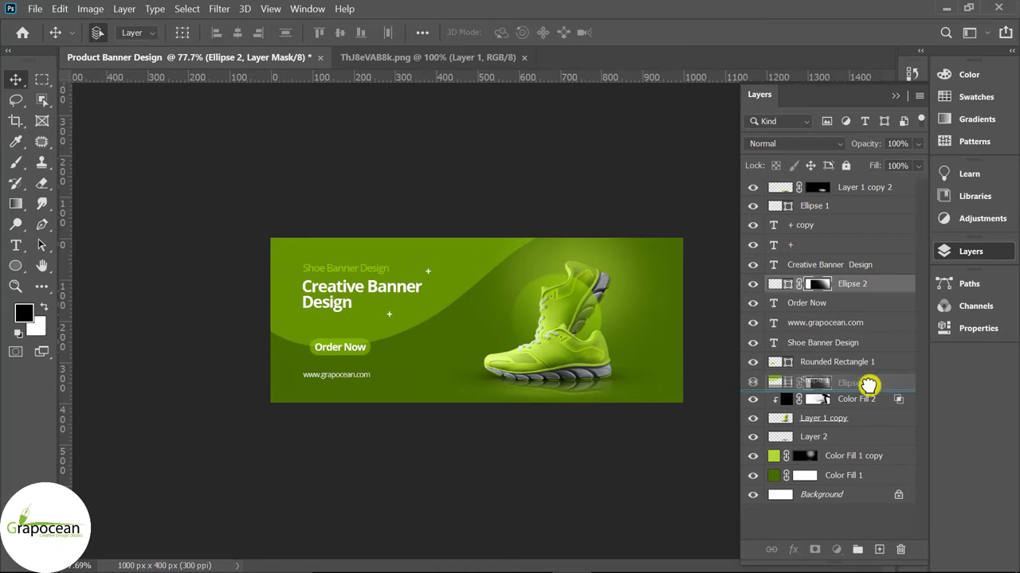
pyautogui.moveTo(883, 288); pyautogui.dragTo(858, 447)
pyautogui.hotkey('ctrl', 't')
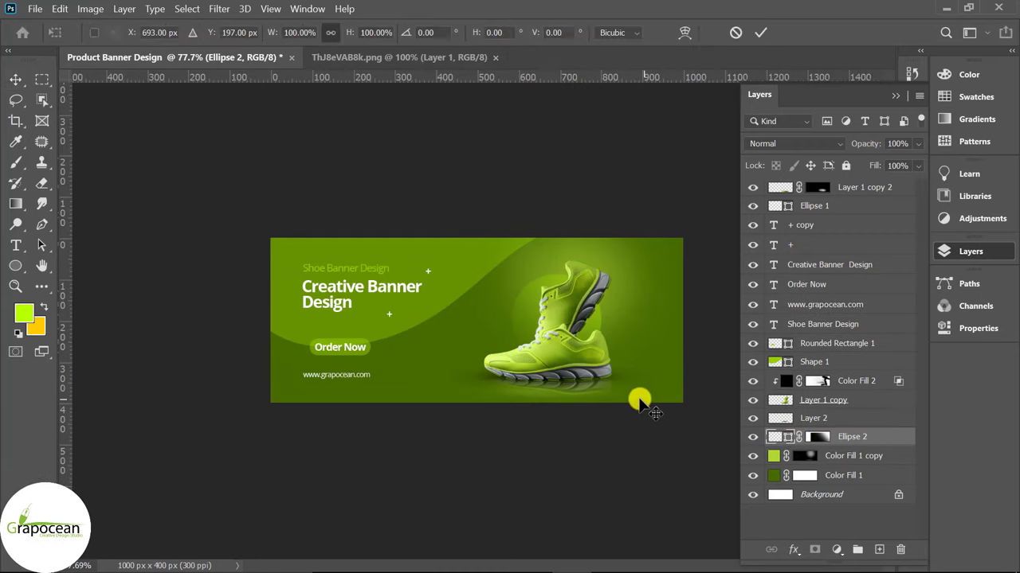
pyautogui.moveTo(596, 360); pyautogui.dragTo(614, 406)
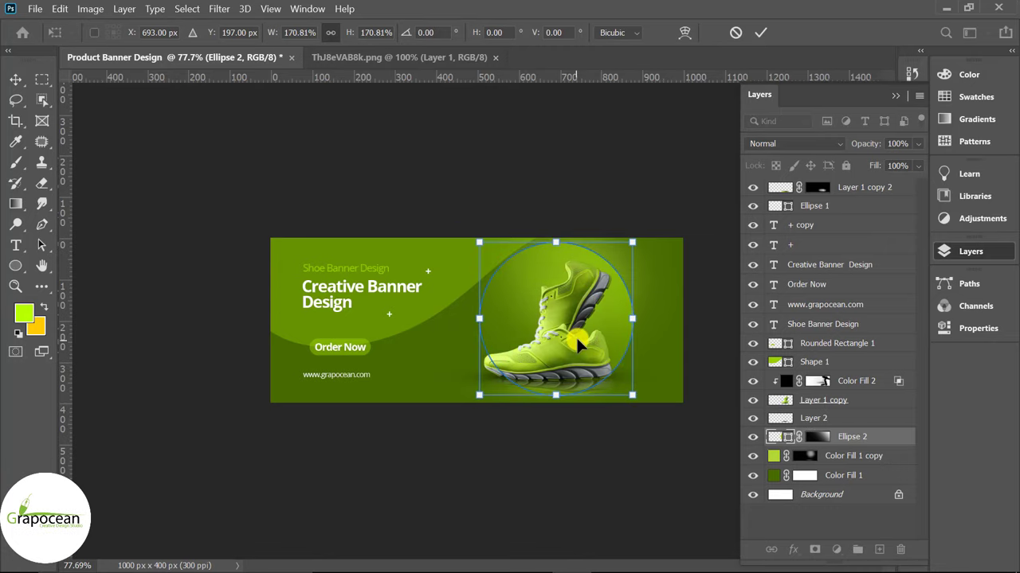
pyautogui.moveTo(576, 336); pyautogui.dragTo(619, 318)
pyautogui.click(760, 32)
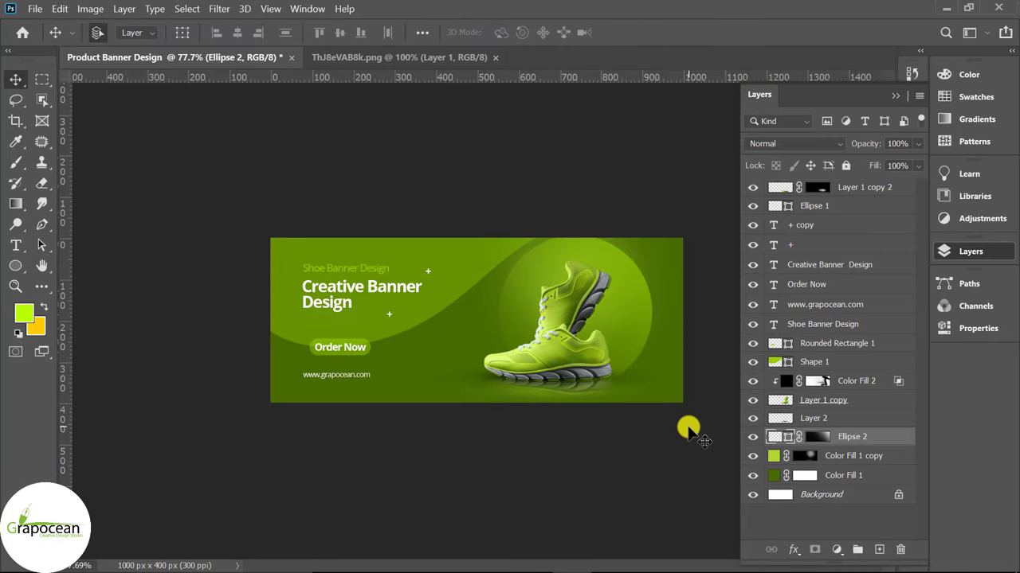
pyautogui.hotkey('ctrl', '-')
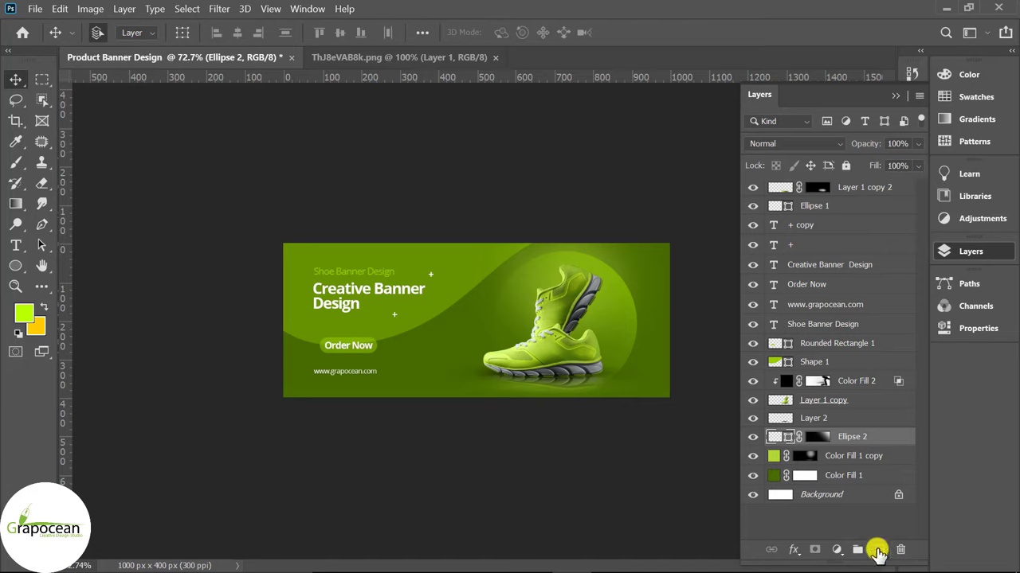
# Add a new Layer 3 above Ellipse 2 and ready a small black brush
pyautogui.click(879, 549)
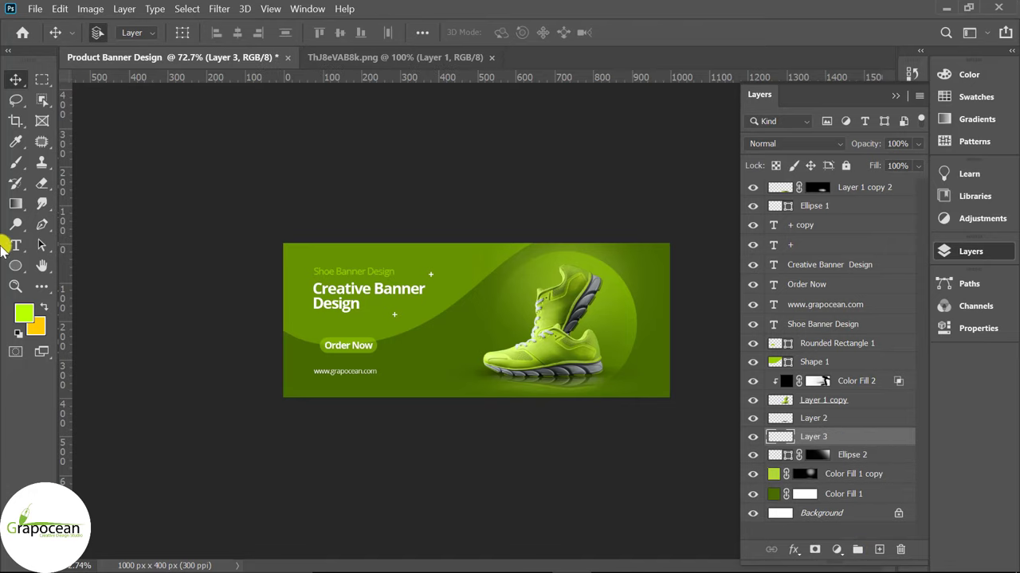
pyautogui.click(17, 166)
pyautogui.press('[')
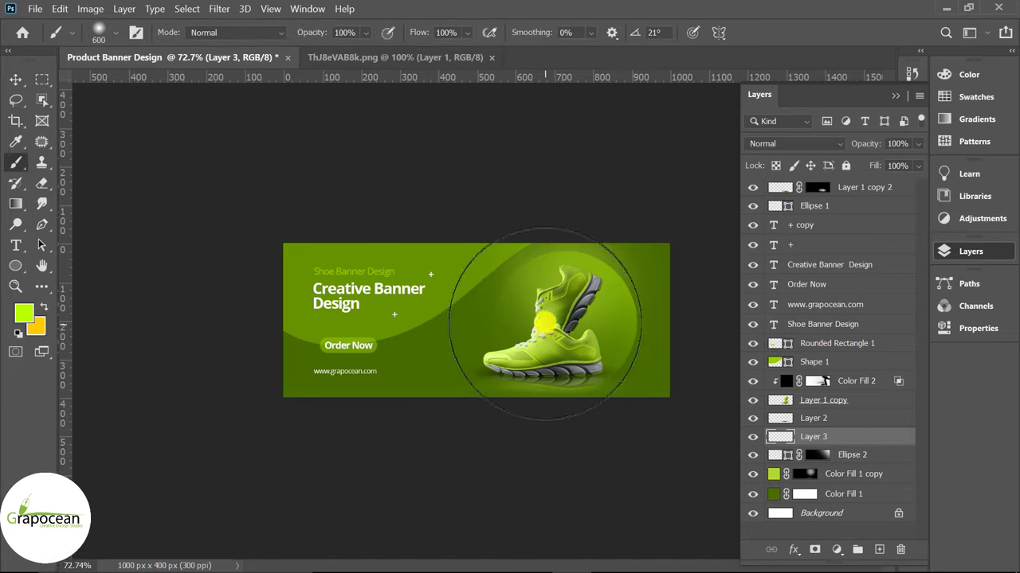
pyautogui.press('[')
pyautogui.press('[')
pyautogui.press('[')
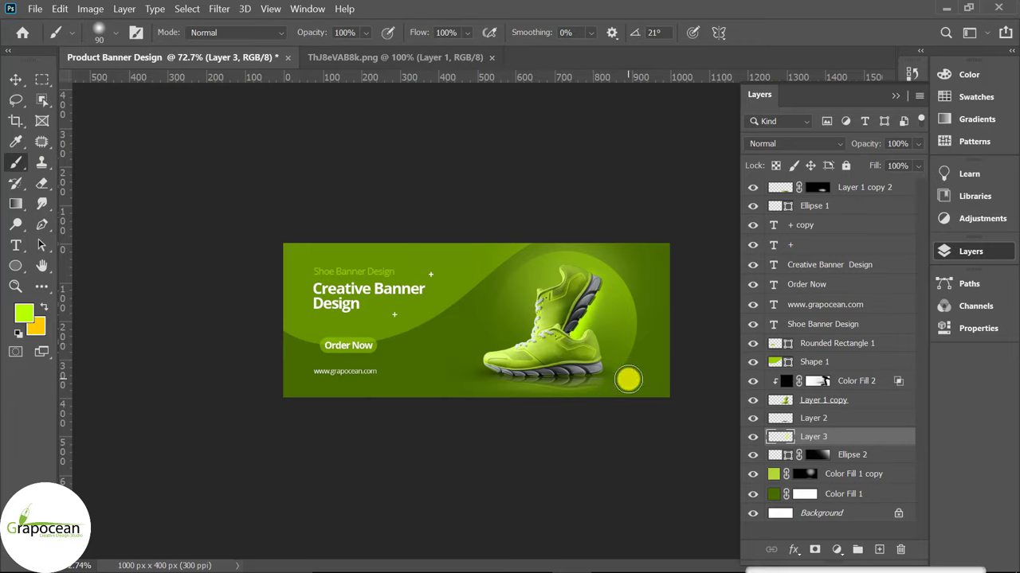
pyautogui.click(24, 313)
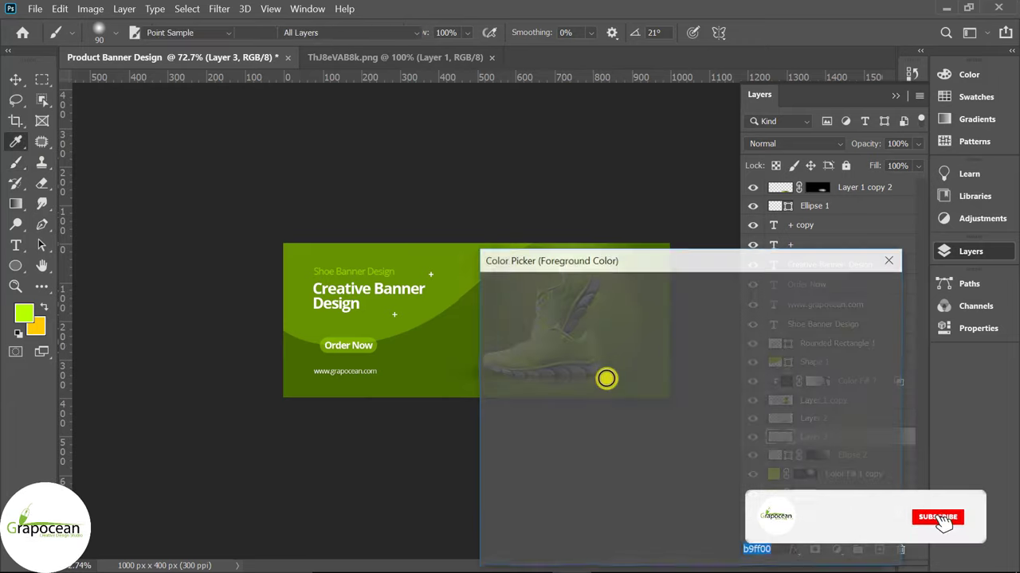
pyautogui.moveTo(605, 379); pyautogui.dragTo(388, 523)
pyautogui.click(849, 291)
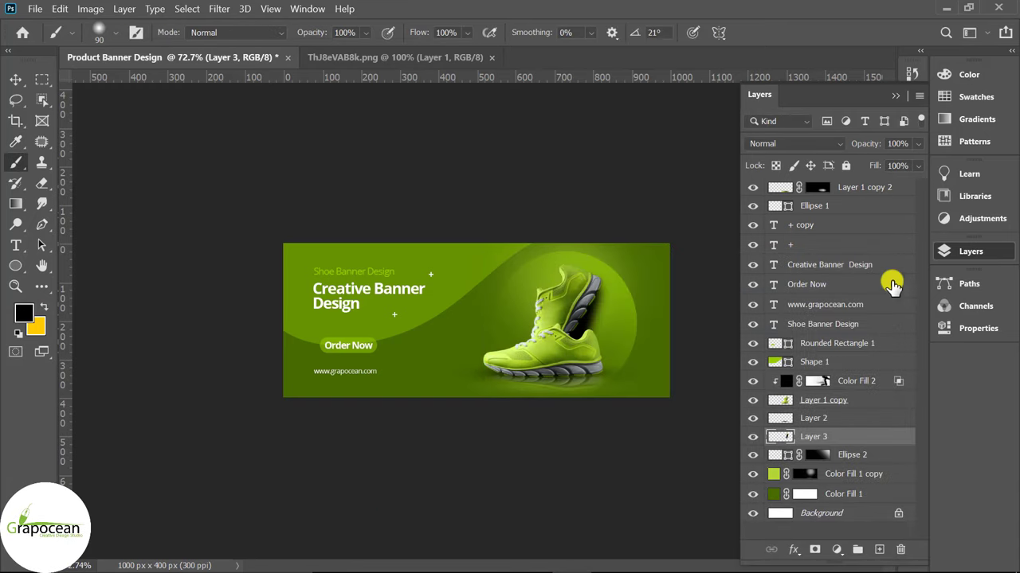
# Lower Layer 3 to 76% opacity and add a layer mask to it
pyautogui.moveTo(917, 144)
pyautogui.mouseDown()
pyautogui.moveTo(864, 165)
pyautogui.moveTo(876, 164)
pyautogui.mouseUp()
pyautogui.hotkey('ctrl', '-')
pyautogui.hotkey('ctrl', '-')
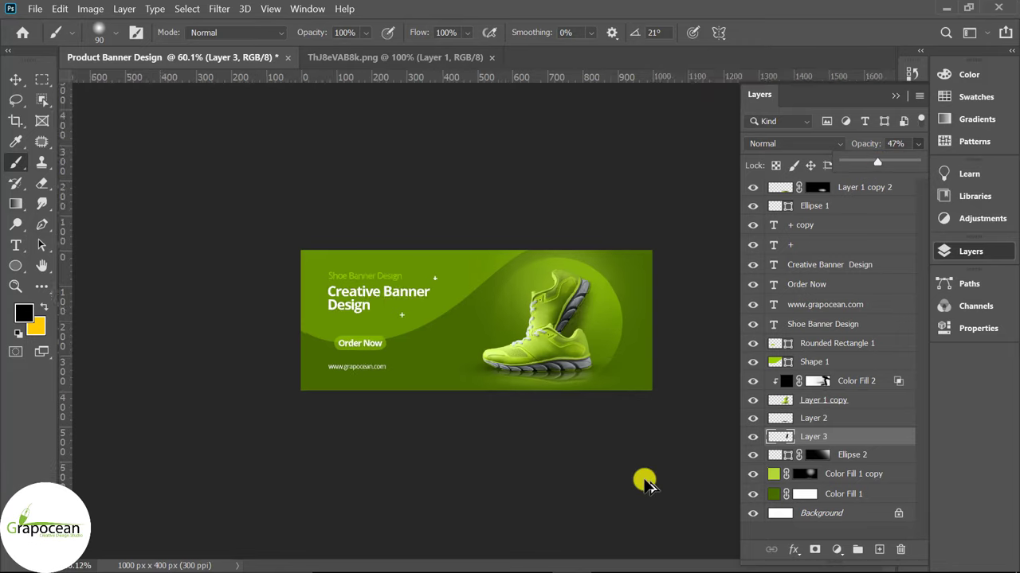
pyautogui.scroll(2, 648, 480)
pyautogui.moveTo(877, 163)
pyautogui.mouseDown()
pyautogui.moveTo(849, 164)
pyautogui.moveTo(901, 164)
pyautogui.mouseUp()
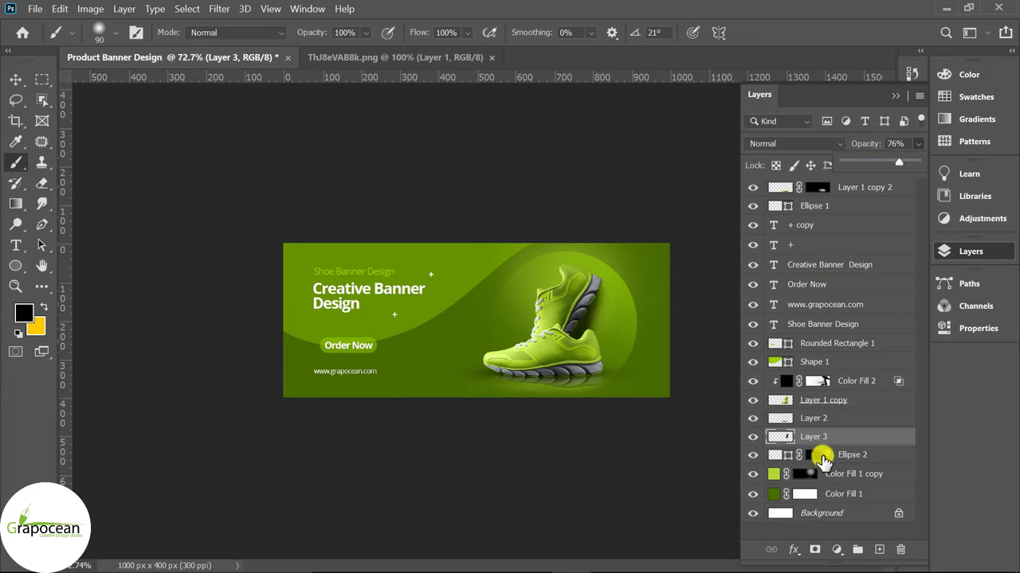
pyautogui.click(815, 549)
pyautogui.moveTo(478, 358); pyautogui.dragTo(607, 271)
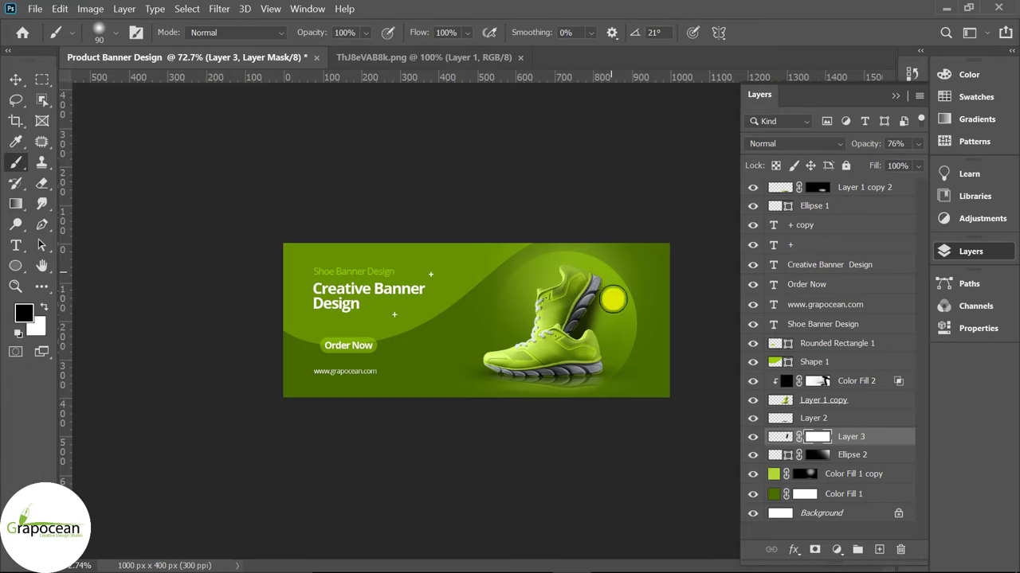
# Soften the brush to 0% hardness and drop Layer 3's opacity to 53%
pyautogui.keyDown('alt'); pyautogui.rightClick(603, 371); pyautogui.keyUp('alt')
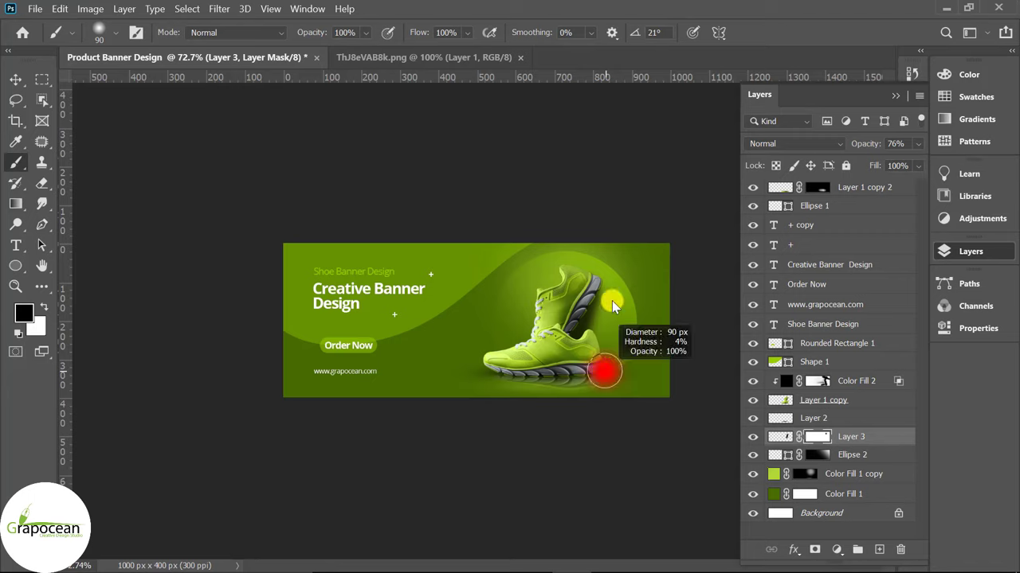
pyautogui.moveTo(590, 422); pyautogui.dragTo(601, 216)
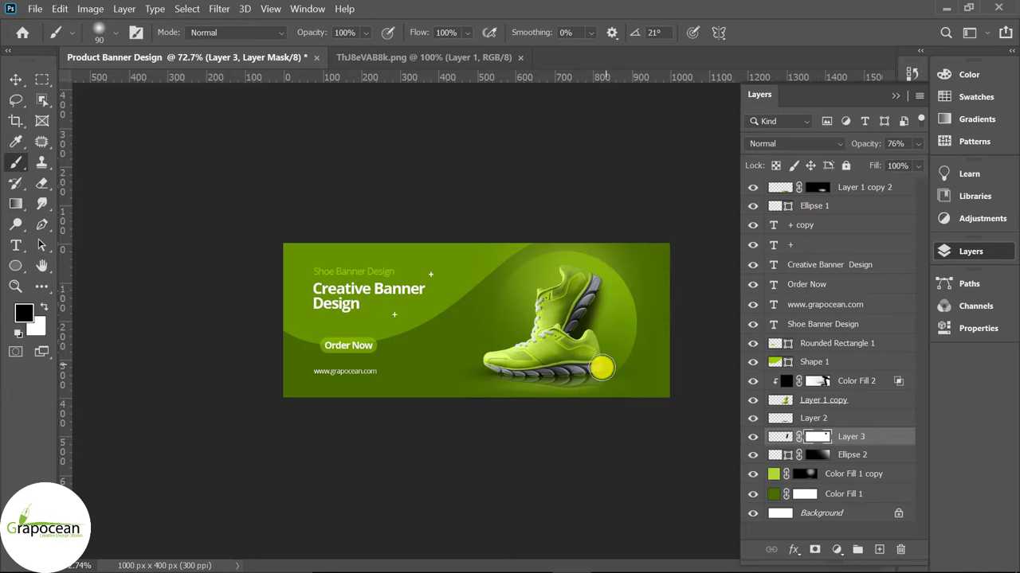
pyautogui.click(917, 143)
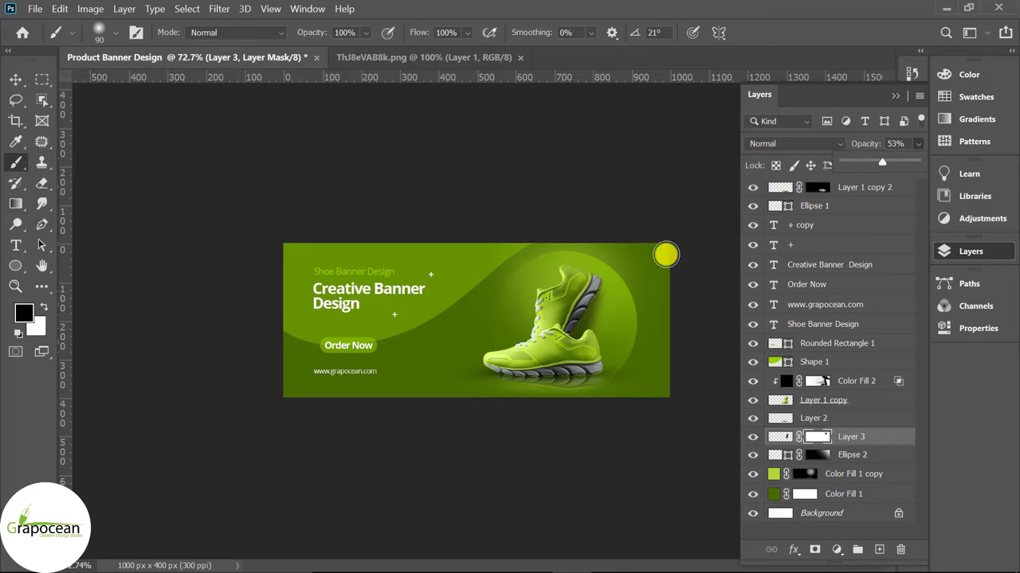
pyautogui.moveTo(606, 273); pyautogui.dragTo(599, 363)
pyautogui.scroll(-2, 645, 398)
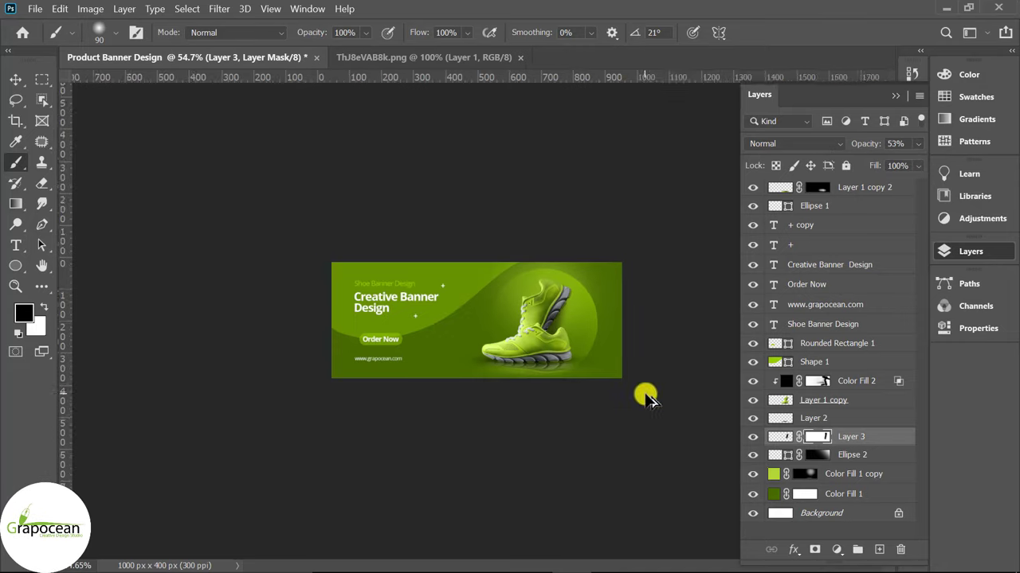
pyautogui.scroll(1, 646, 396)
pyautogui.scroll(1, 674, 375)
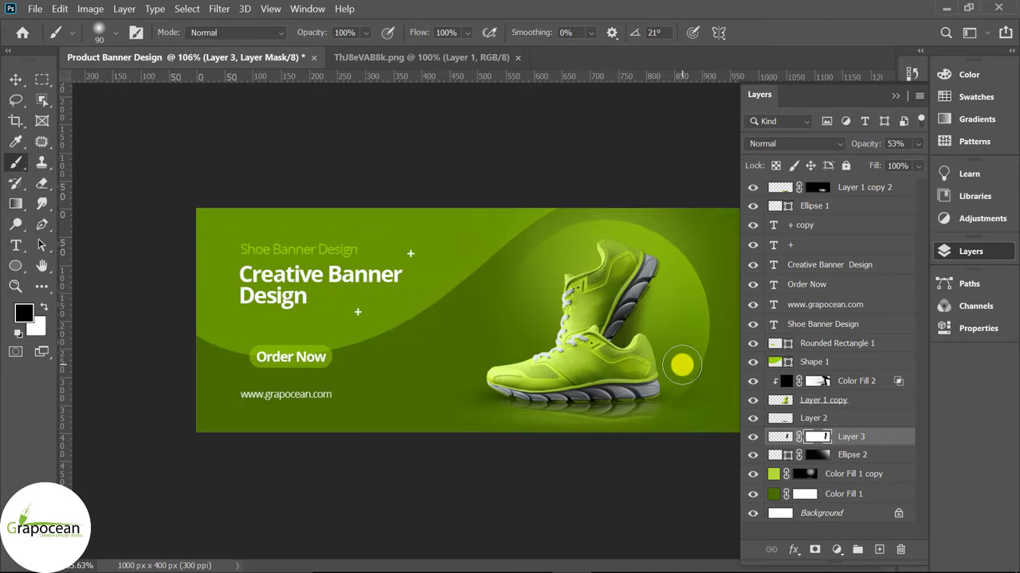
# Rotate the Layer 3 shadow slightly with Free Transform and commit the tilt
pyautogui.click(14, 80)
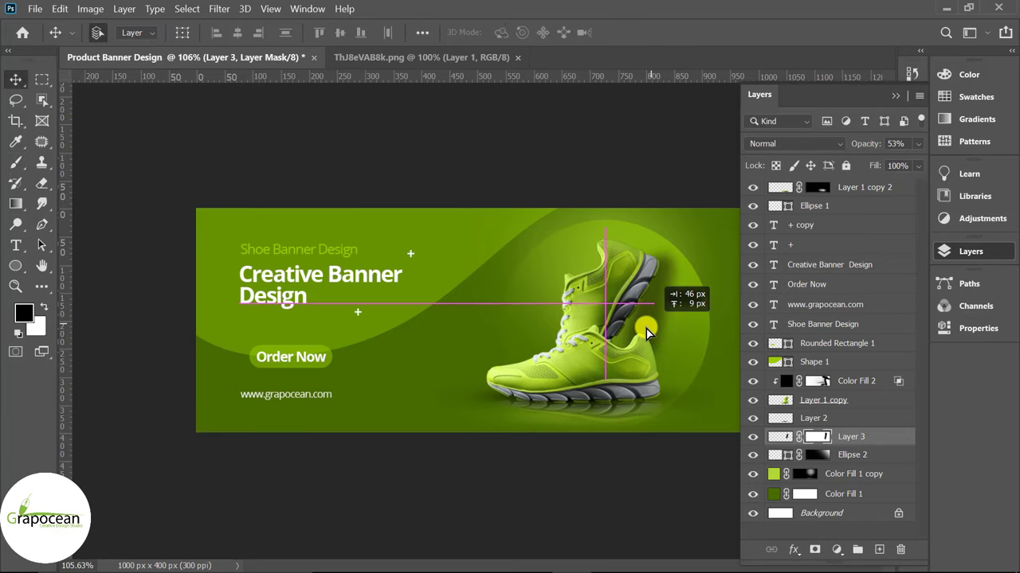
pyautogui.scroll(-2, 693, 390)
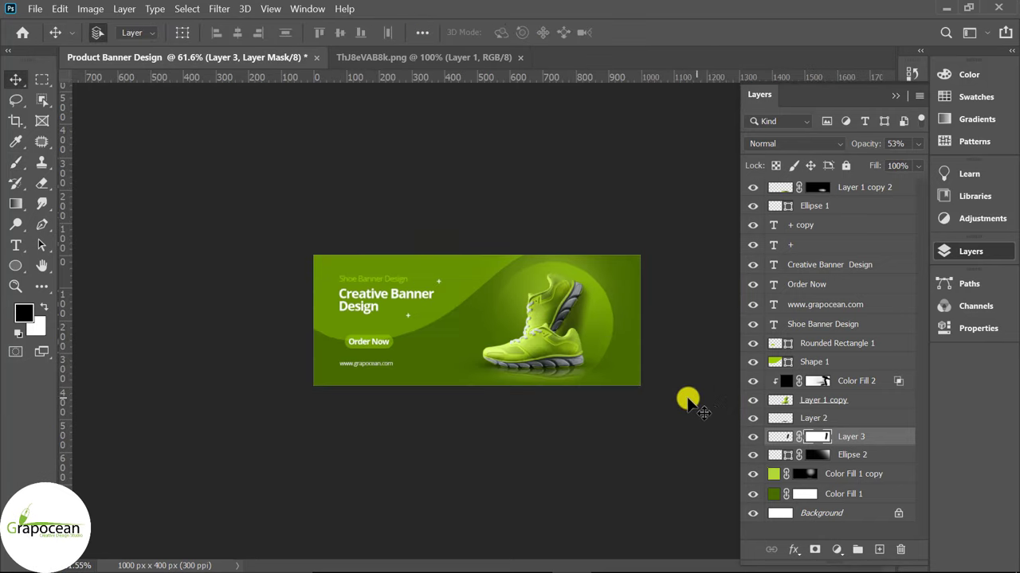
pyautogui.hotkey('ctrl', 't')
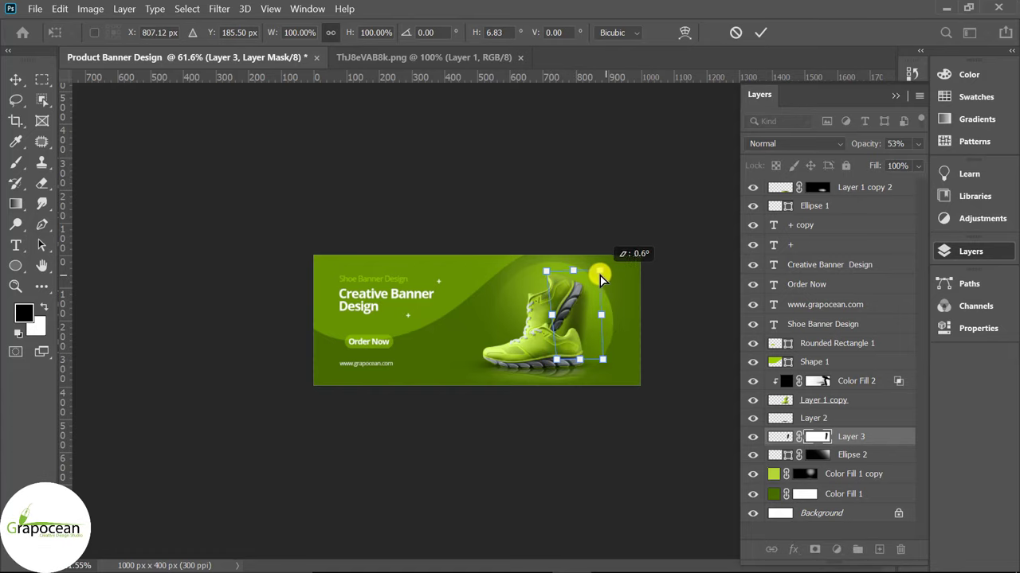
pyautogui.moveTo(564, 368); pyautogui.dragTo(597, 268)
pyautogui.click(762, 32)
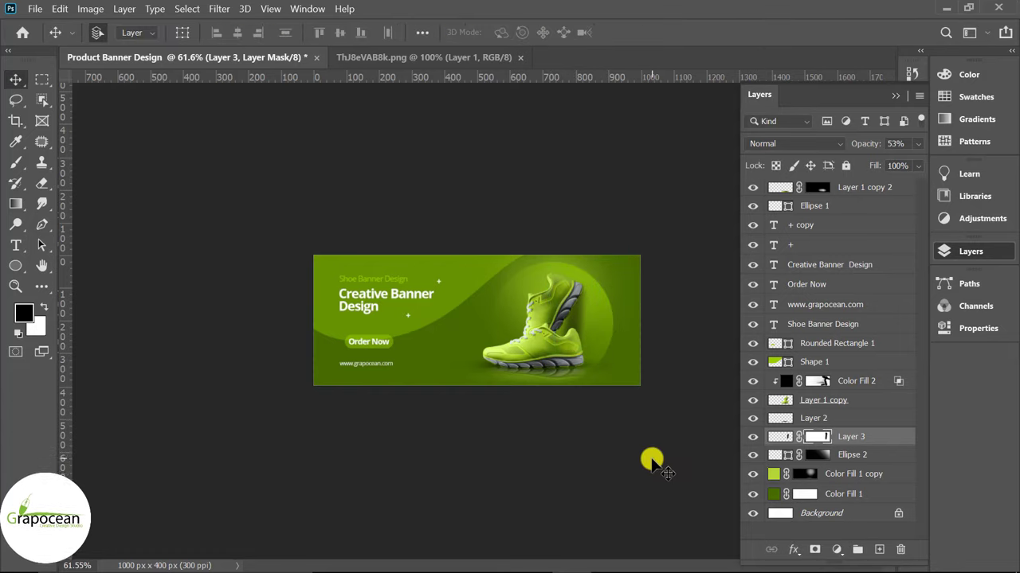
pyautogui.scroll(1, 619, 353)
# Give Ellipse 2 a Drop Shadow layer style at 68% opacity
pyautogui.click(613, 308)
pyautogui.rightClick(856, 456)
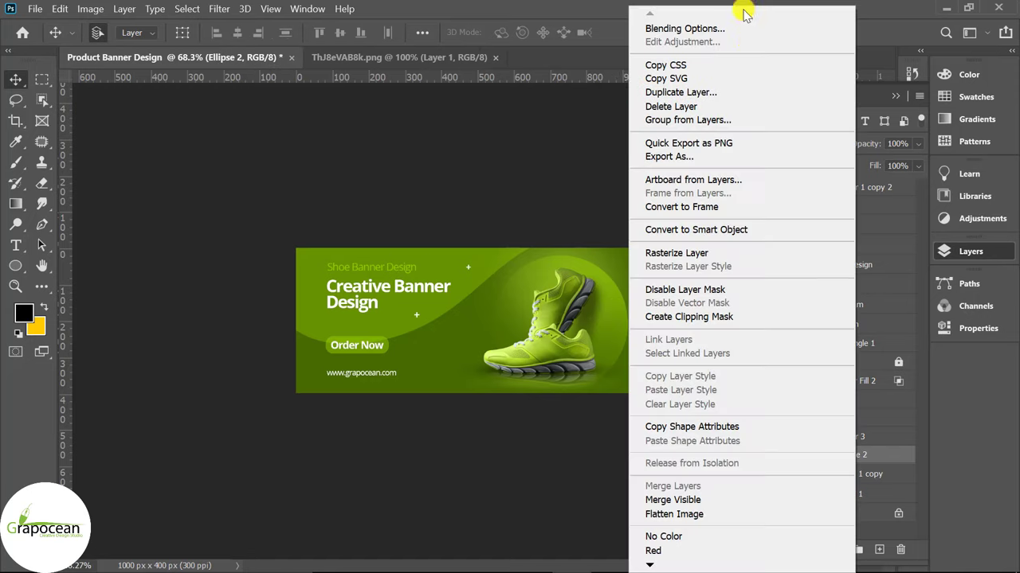
pyautogui.click(749, 31)
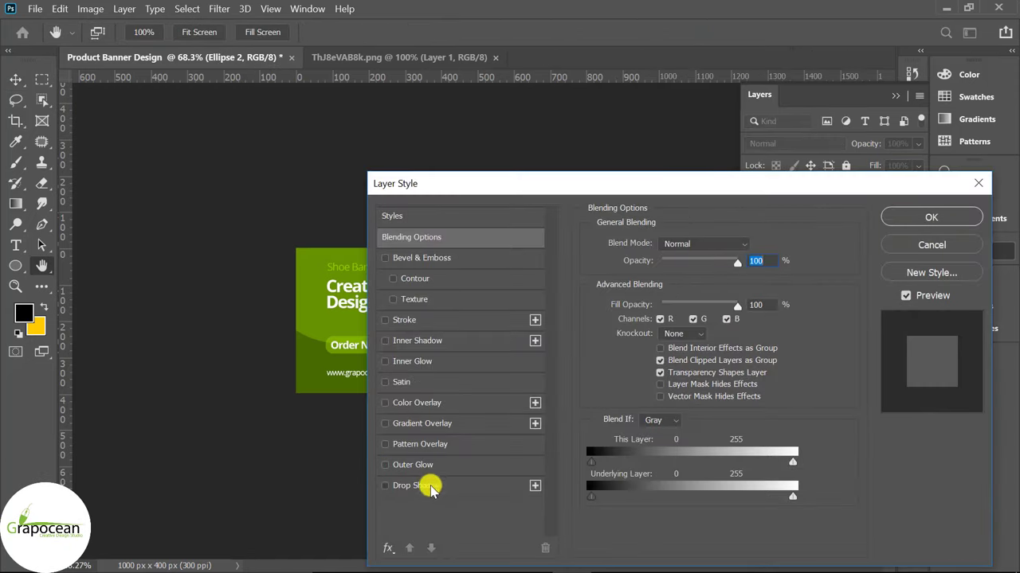
pyautogui.click(430, 486)
pyautogui.moveTo(683, 182)
pyautogui.mouseDown()
pyautogui.moveTo(813, 399)
pyautogui.moveTo(804, 396)
pyautogui.mouseUp()
pyautogui.moveTo(835, 480); pyautogui.dragTo(827, 480)
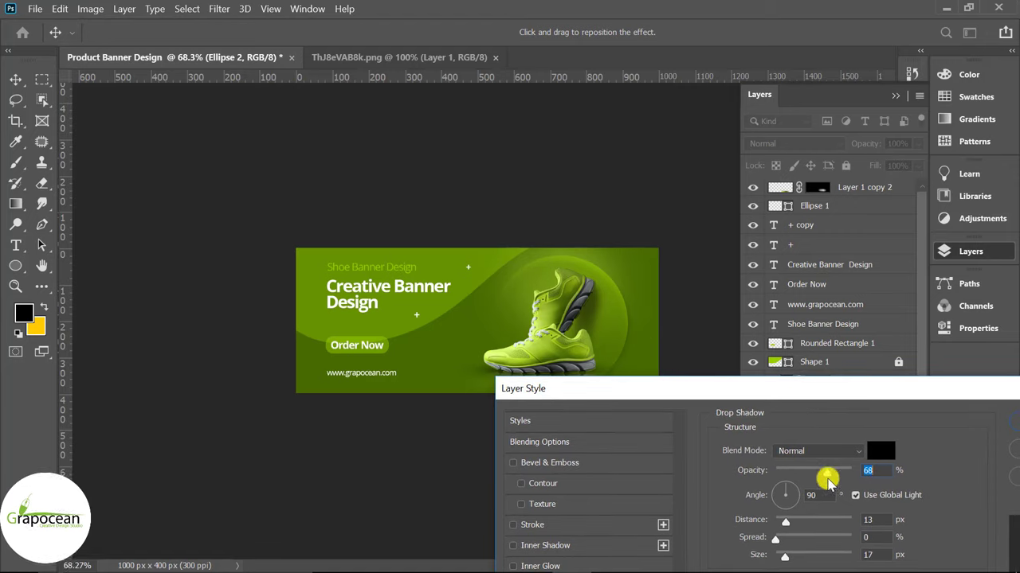
pyautogui.moveTo(701, 388)
pyautogui.mouseDown()
pyautogui.moveTo(429, 431)
pyautogui.moveTo(428, 351)
pyautogui.mouseUp()
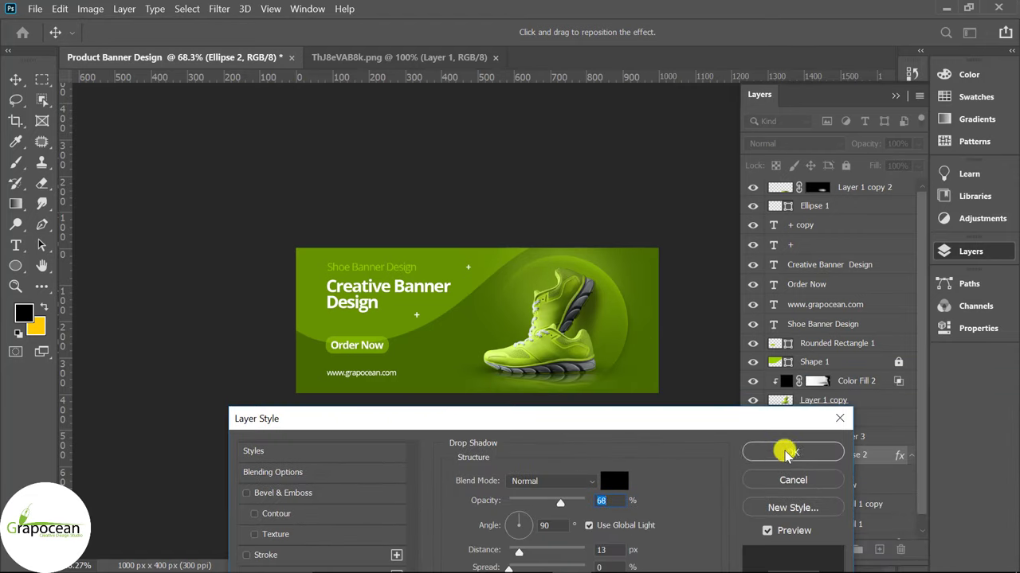
pyautogui.click(781, 390)
# Duplicate the glow layer as Ellipse 2 copy
pyautogui.hotkey('ctrl', 'j')
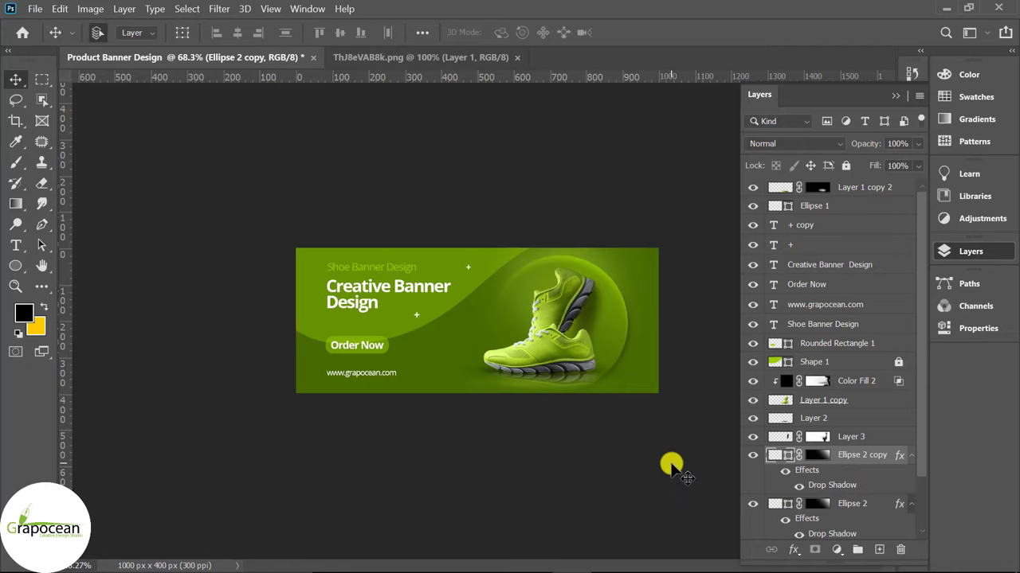
pyautogui.scroll(1, 671, 467)
pyautogui.scroll(-1, 673, 466)
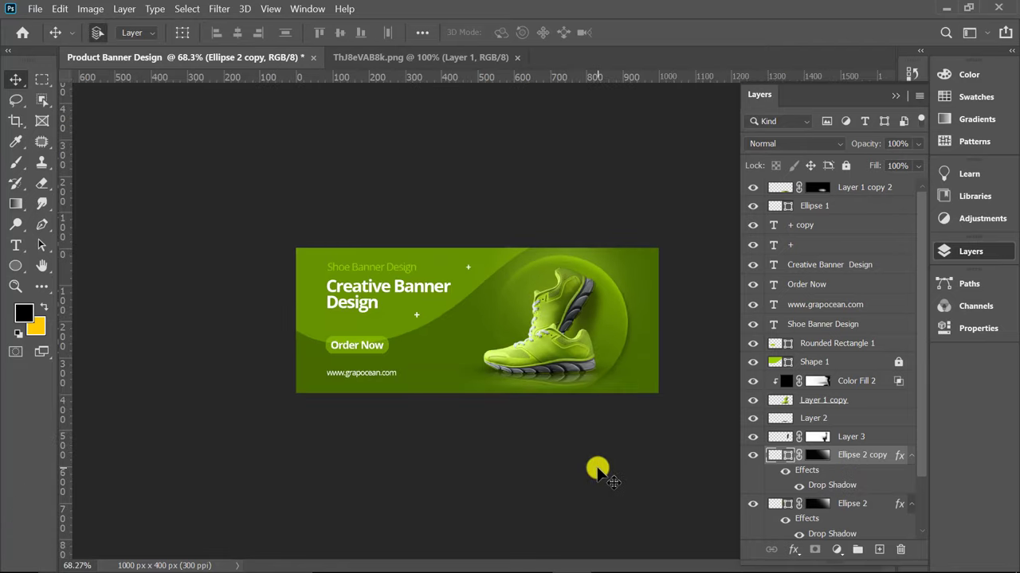